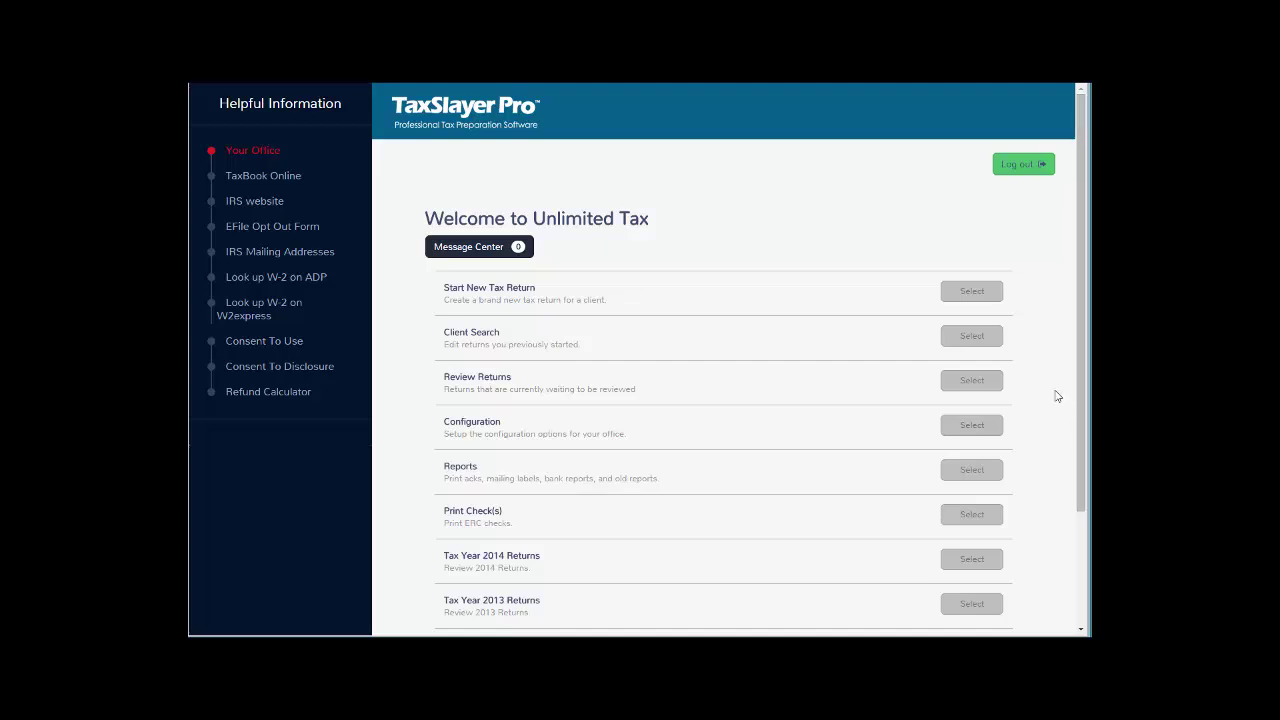
Open Office Setup from the Configuration menu and scroll down to the Office Phones section.
{"action": "scroll", "coordinate": [1055, 395], "scroll_direction": "down", "scroll_amount": 1}
{"action": "scroll", "coordinate": [1055, 395], "scroll_direction": "down", "scroll_amount": 1}
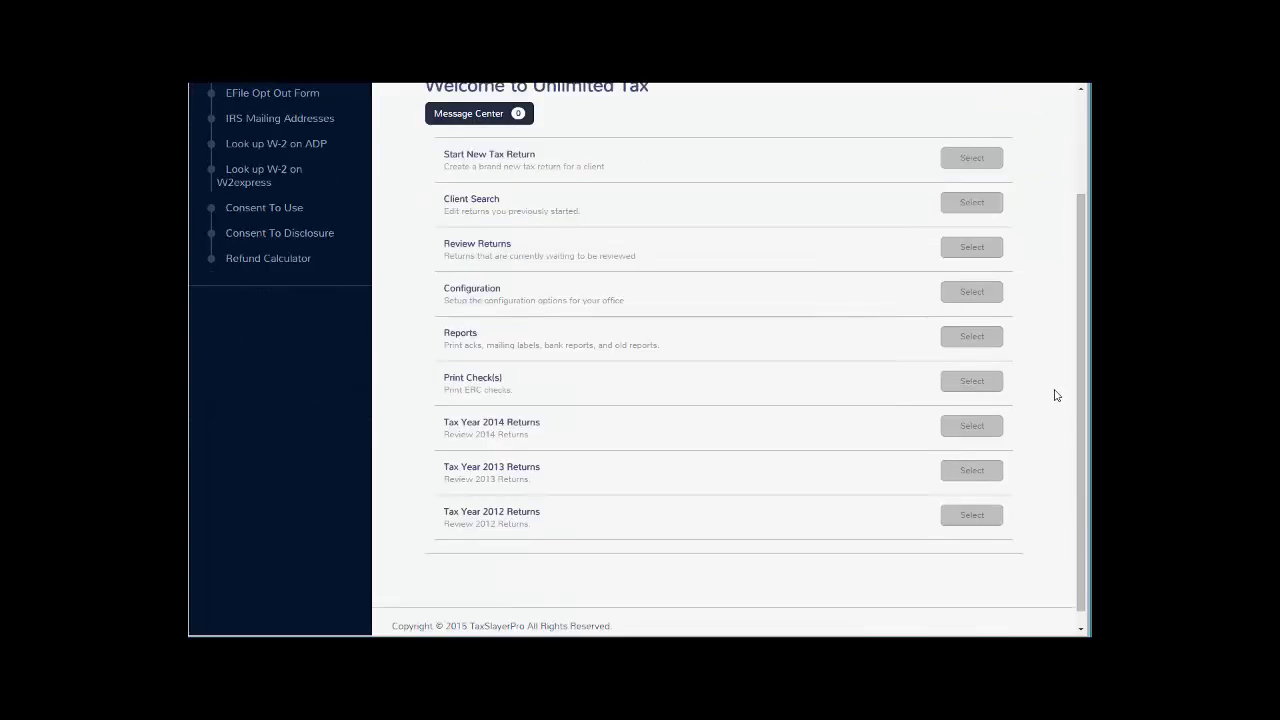
{"action": "scroll", "coordinate": [1055, 395], "scroll_direction": "up", "scroll_amount": 1}
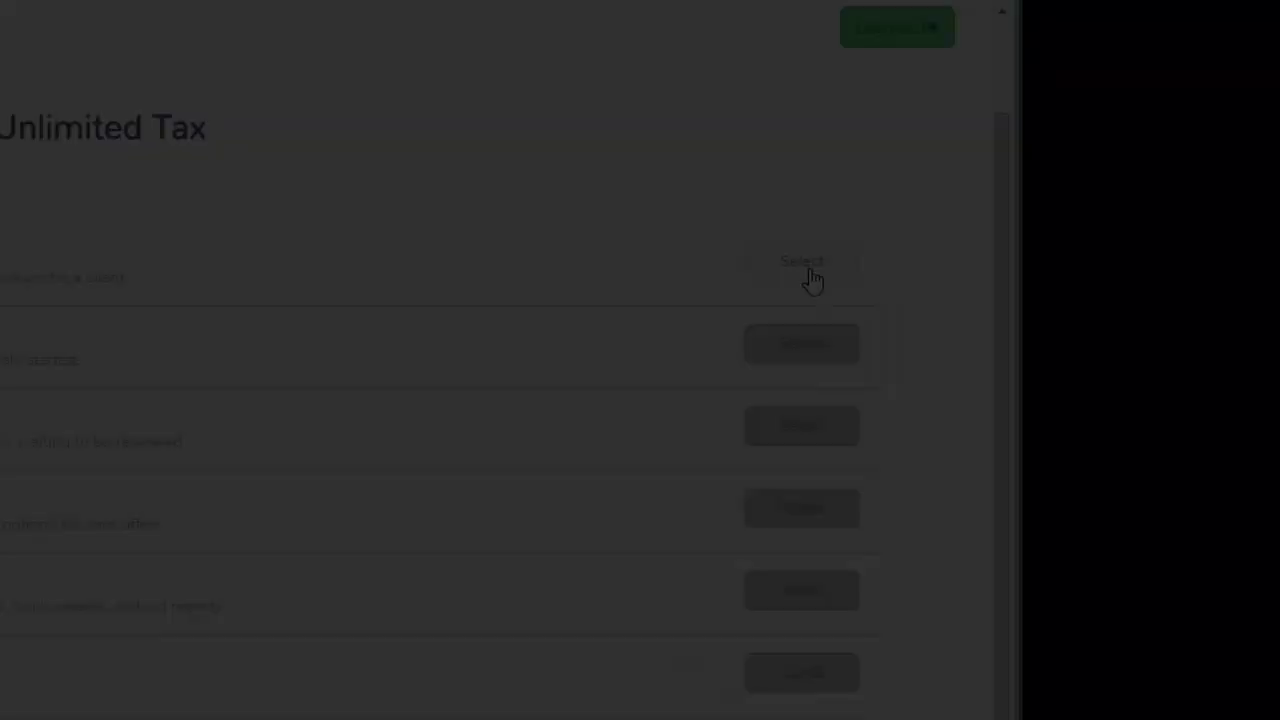
{"action": "scroll", "coordinate": [1077, 325], "scroll_direction": "up", "scroll_amount": 1}
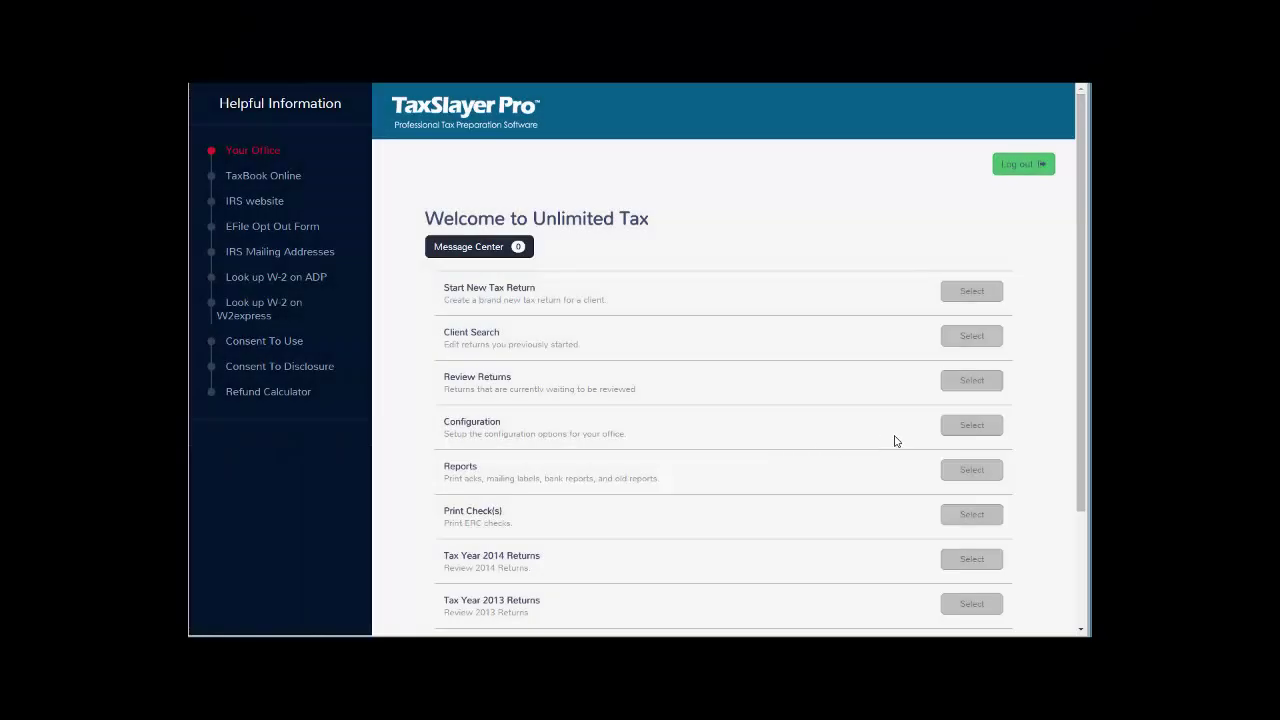
{"action": "left_click", "coordinate": [966, 430]}
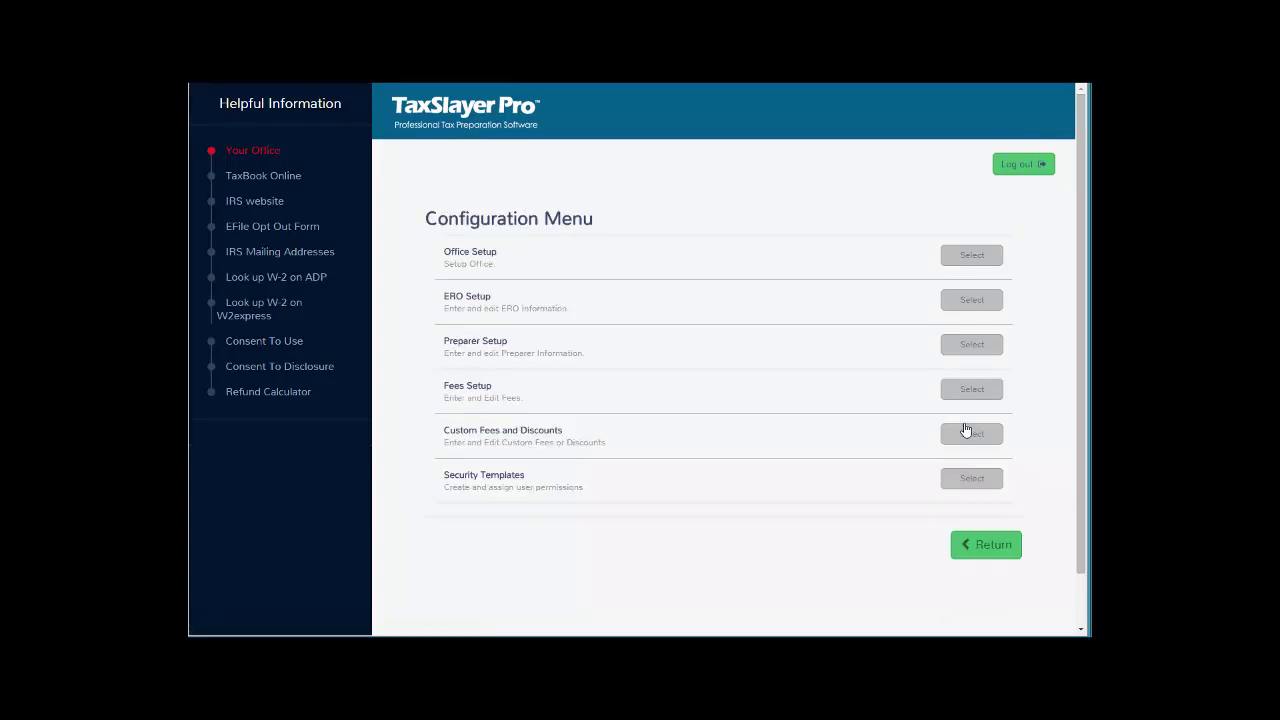
{"action": "scroll", "coordinate": [910, 432], "scroll_direction": "down", "scroll_amount": 1}
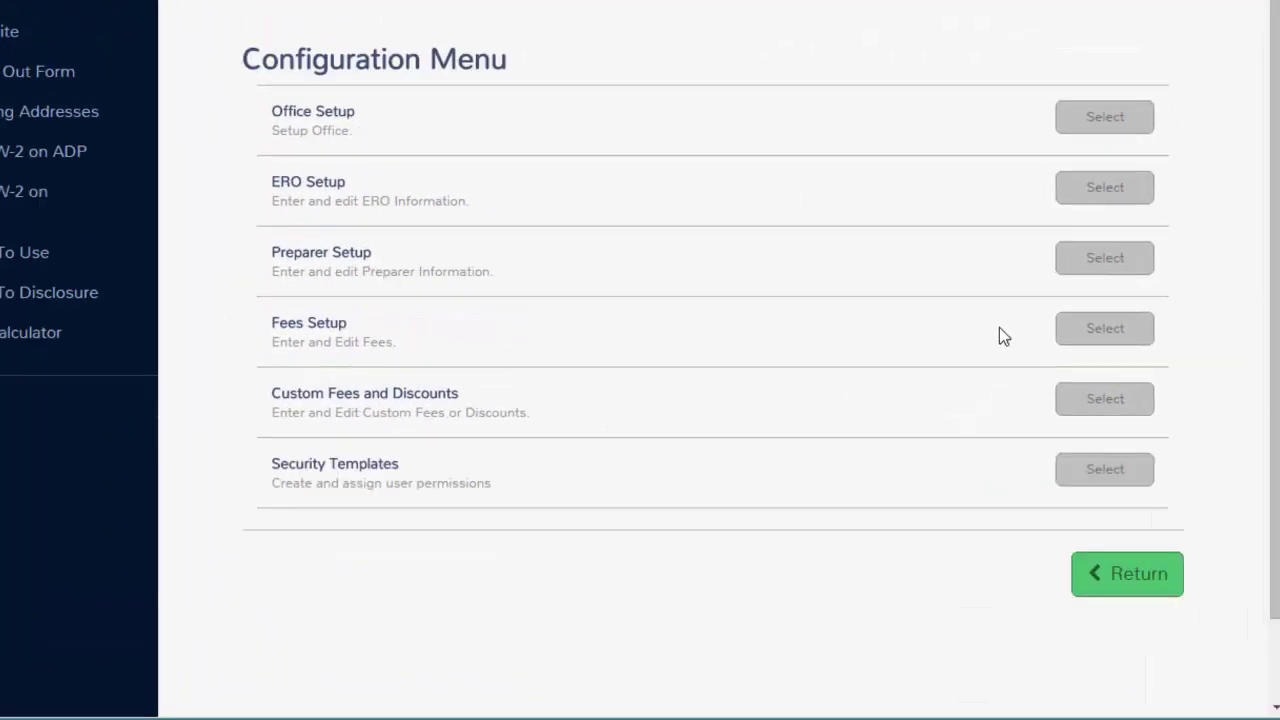
{"action": "left_click", "coordinate": [1080, 126]}
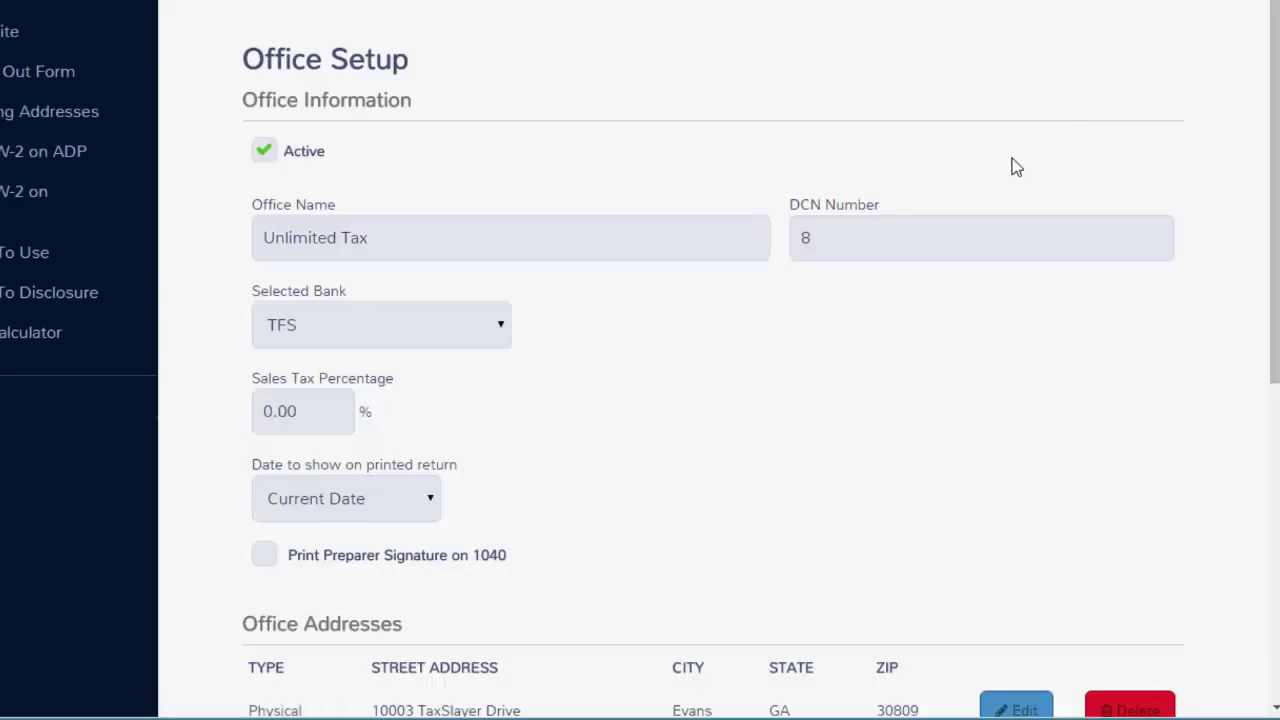
{"action": "scroll", "coordinate": [976, 197], "scroll_direction": "down", "scroll_amount": 1}
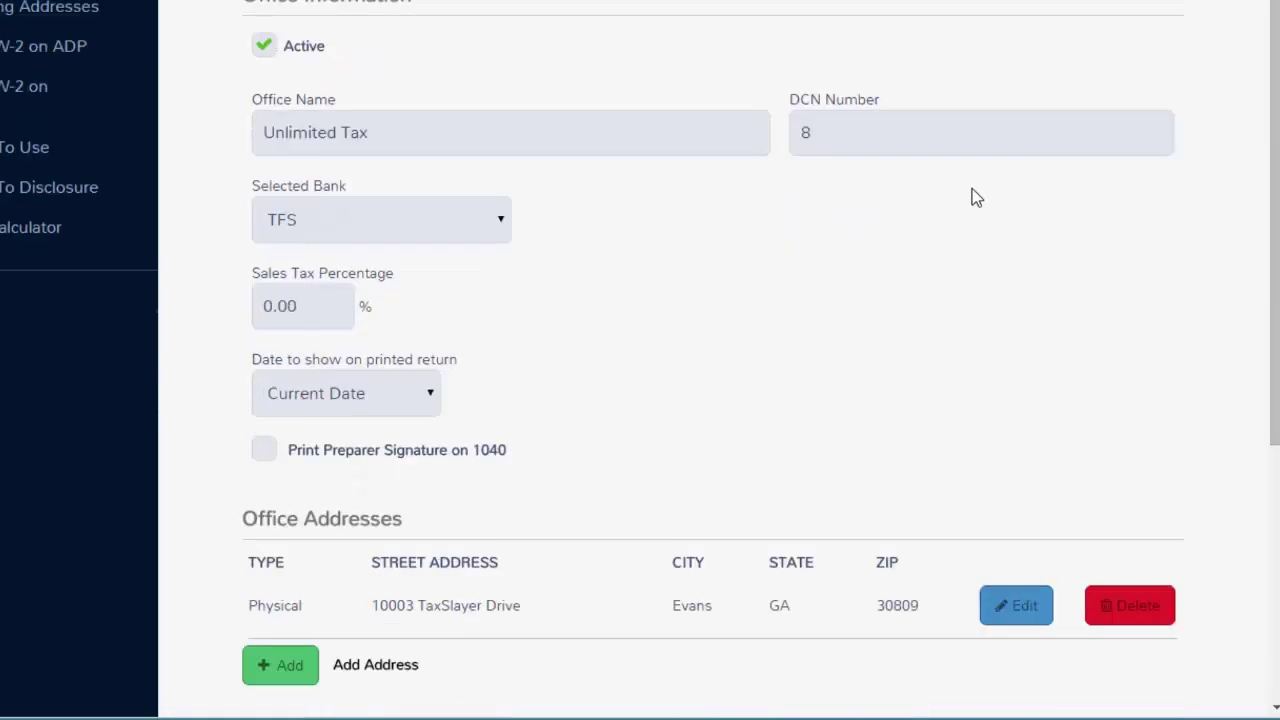
{"action": "scroll", "coordinate": [976, 197], "scroll_direction": "down", "scroll_amount": 1}
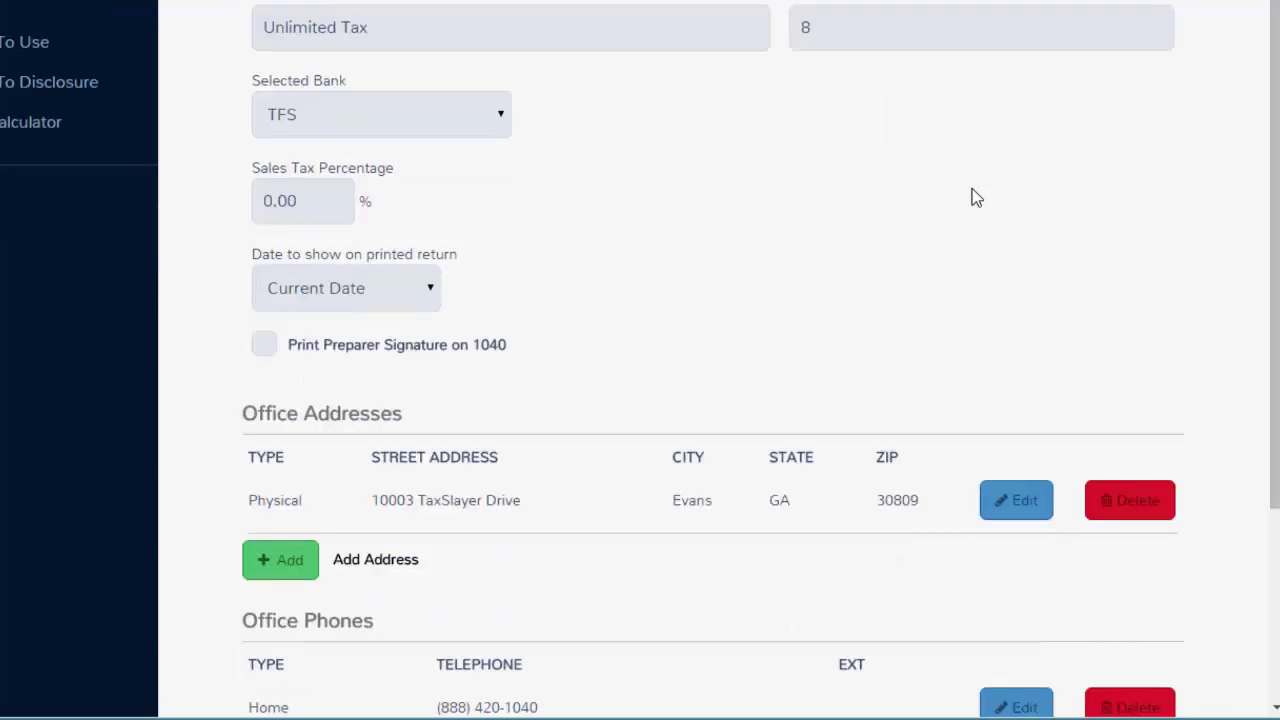
{"action": "scroll", "coordinate": [976, 197], "scroll_direction": "down", "scroll_amount": 1}
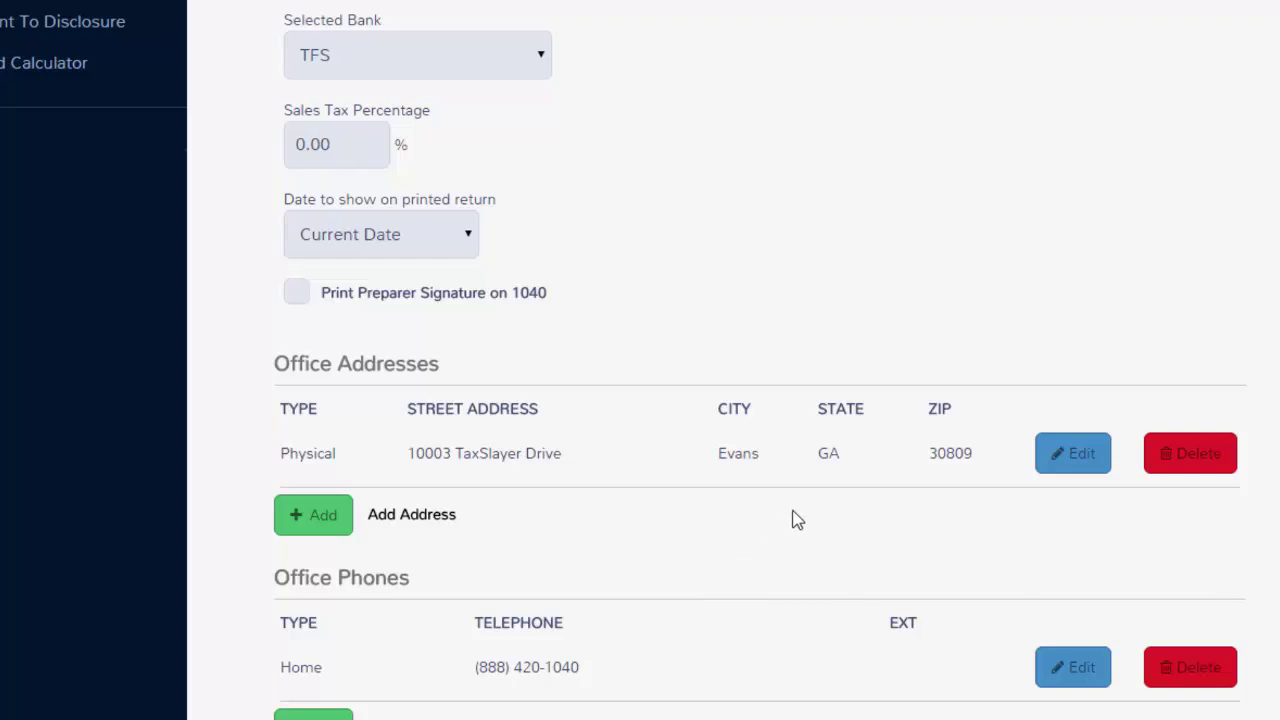
{"action": "scroll", "coordinate": [809, 516], "scroll_direction": "down", "scroll_amount": 2}
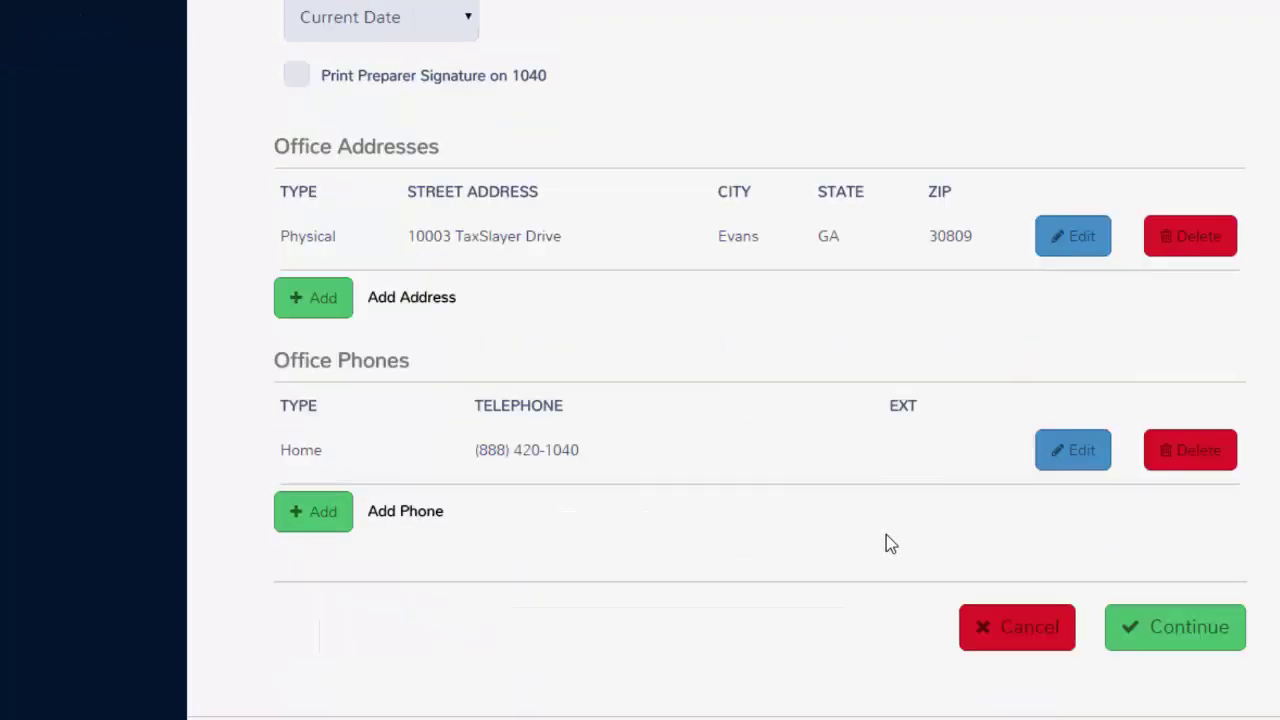
Save the office setup, then open the listed ERO's record and review its details.
{"action": "left_click", "coordinate": [1143, 628]}
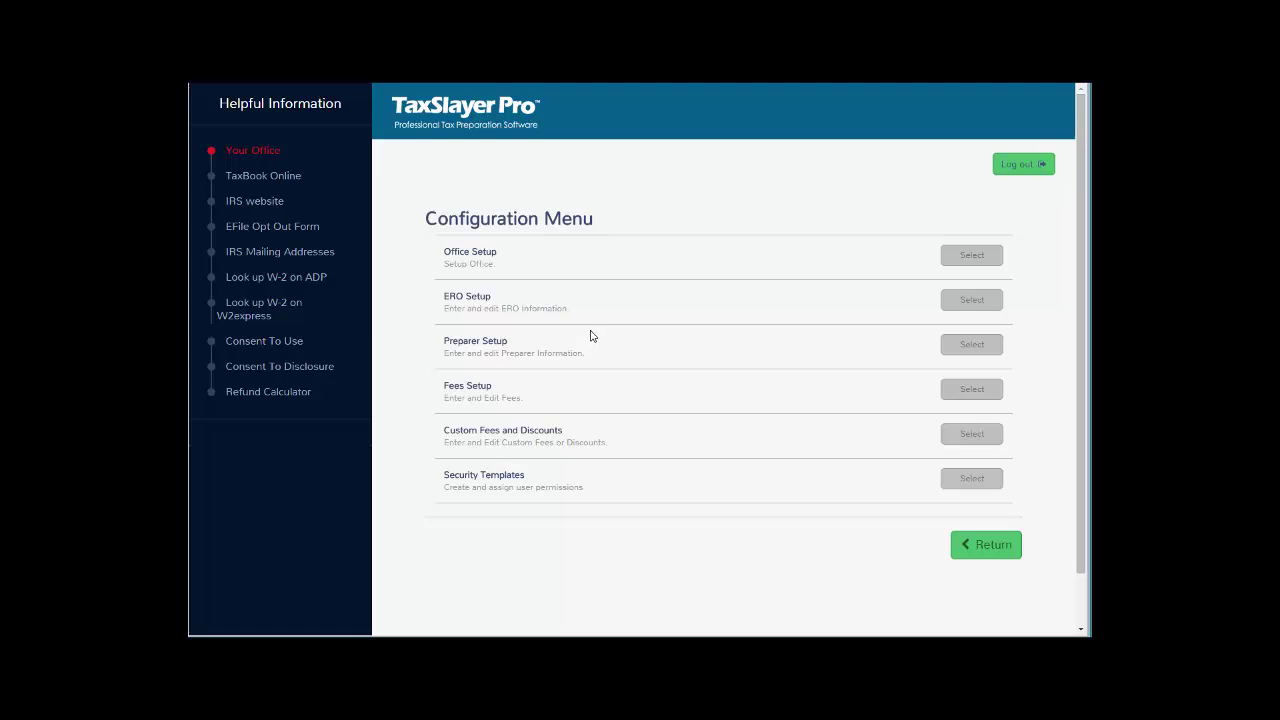
{"action": "left_click", "coordinate": [965, 306]}
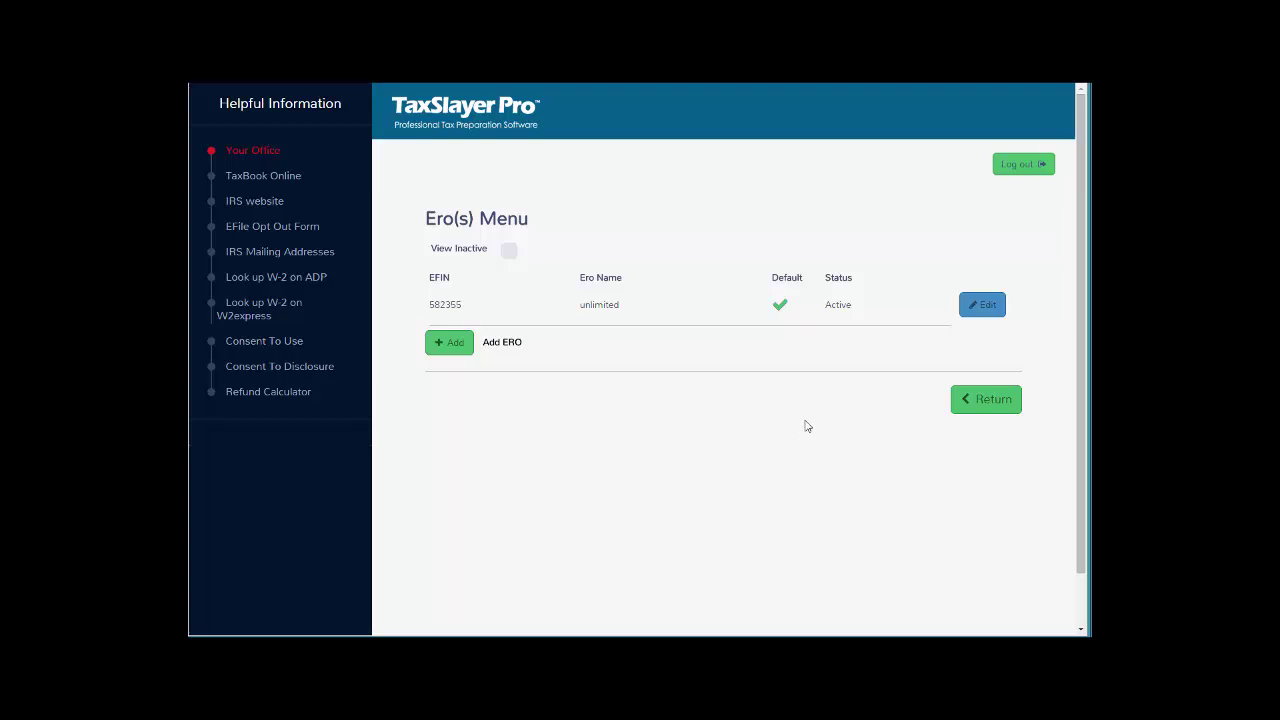
{"action": "left_click", "coordinate": [970, 312]}
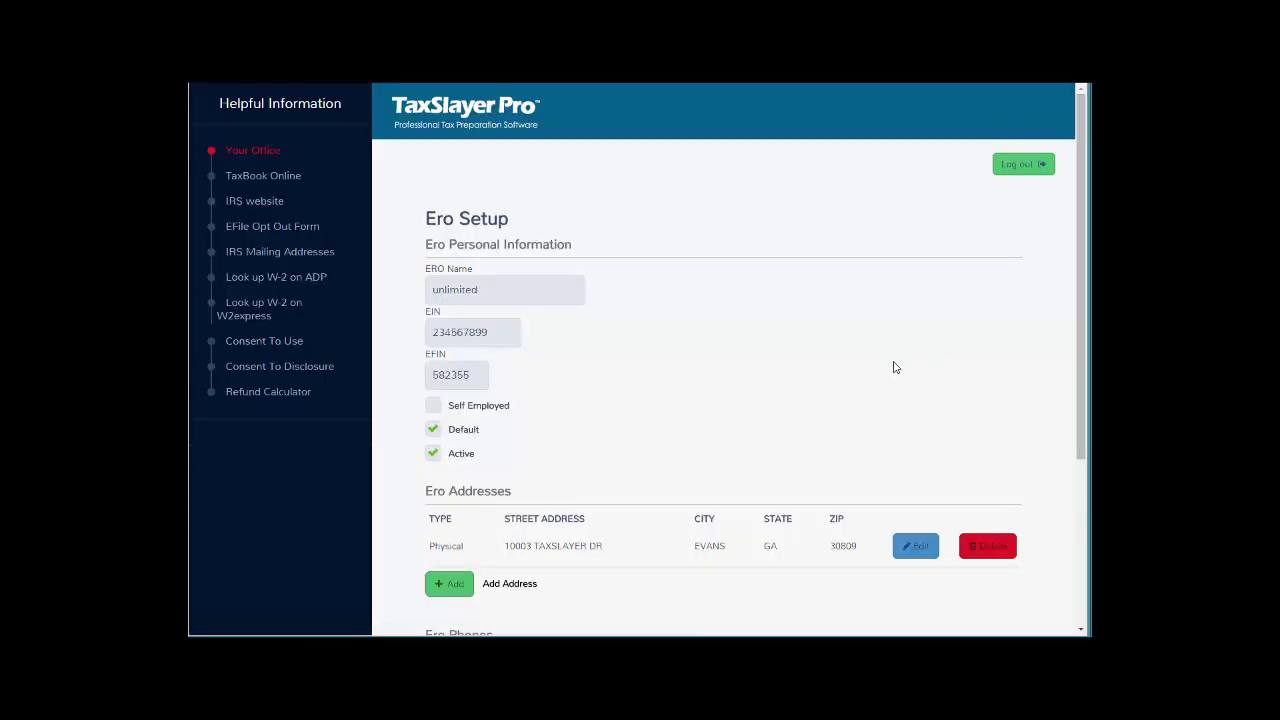
{"action": "scroll", "coordinate": [895, 367], "scroll_direction": "down", "scroll_amount": 3}
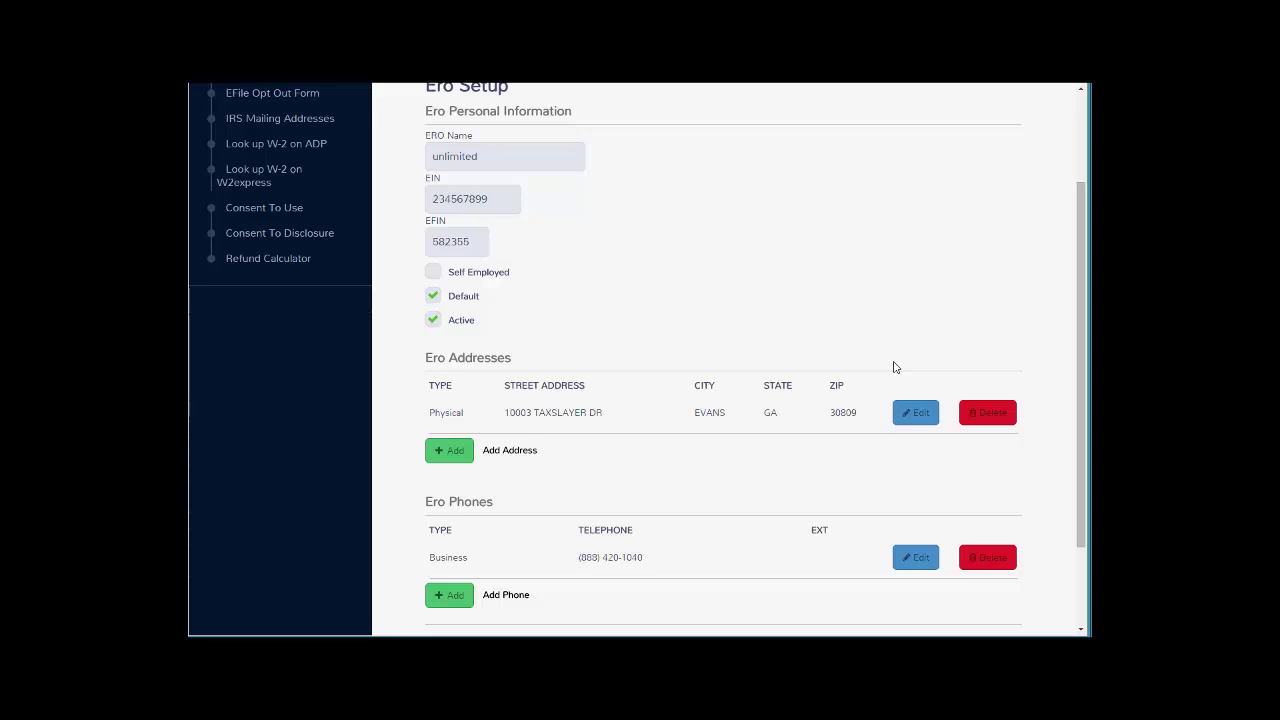
{"action": "scroll", "coordinate": [895, 367], "scroll_direction": "down", "scroll_amount": 2}
{"action": "scroll", "coordinate": [895, 367], "scroll_direction": "down", "scroll_amount": 1}
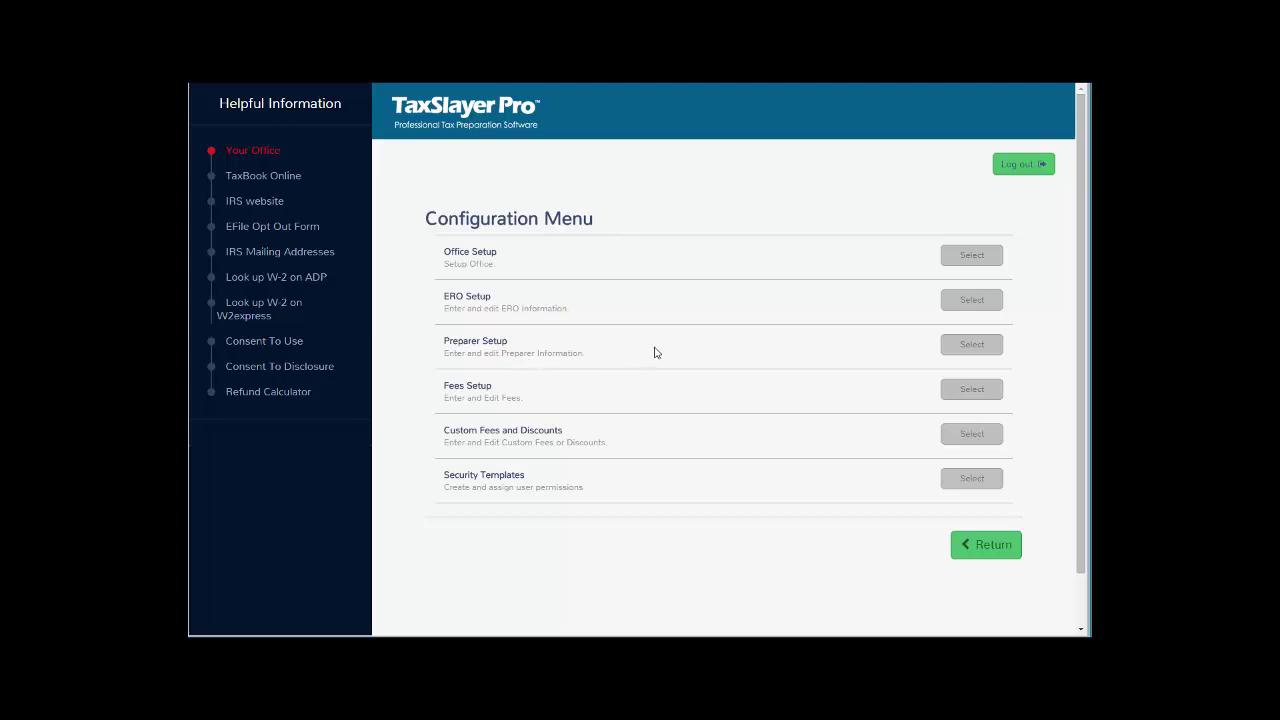
Open the main preparer's record from Preparer Setup and review its PTIN, PIN and contact settings.
{"action": "left_click", "coordinate": [958, 350]}
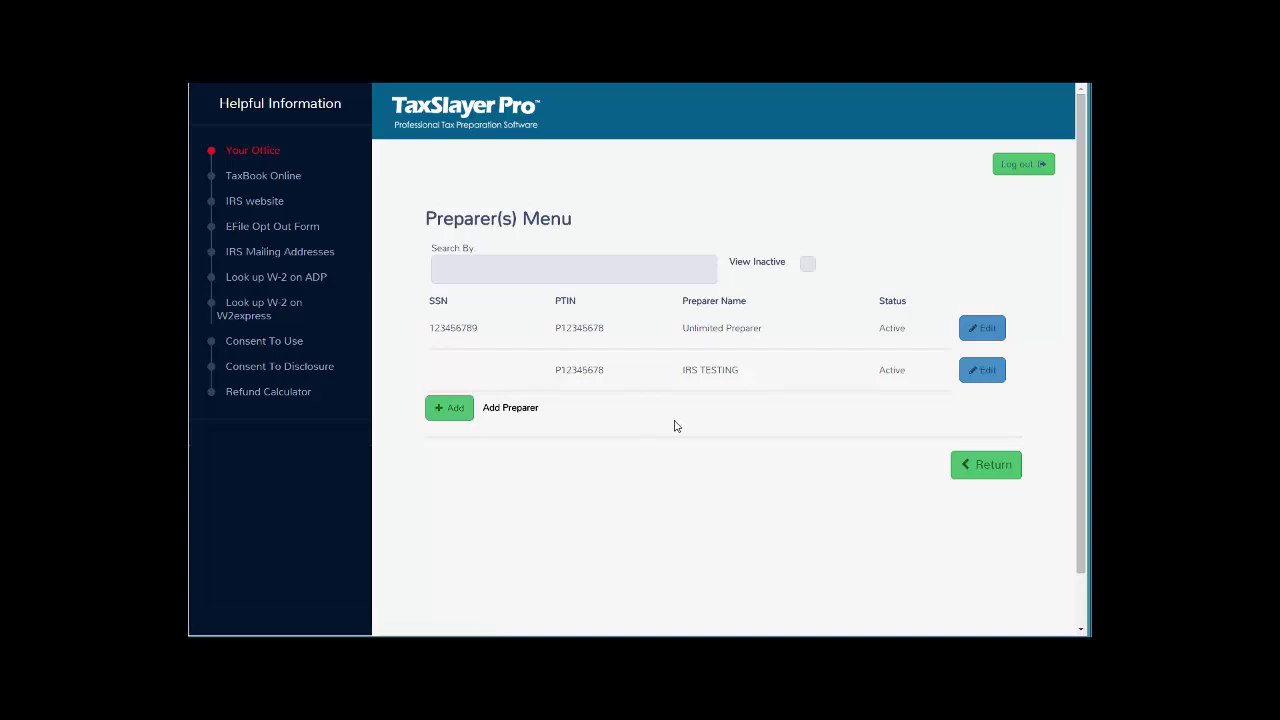
{"action": "left_click", "coordinate": [975, 372]}
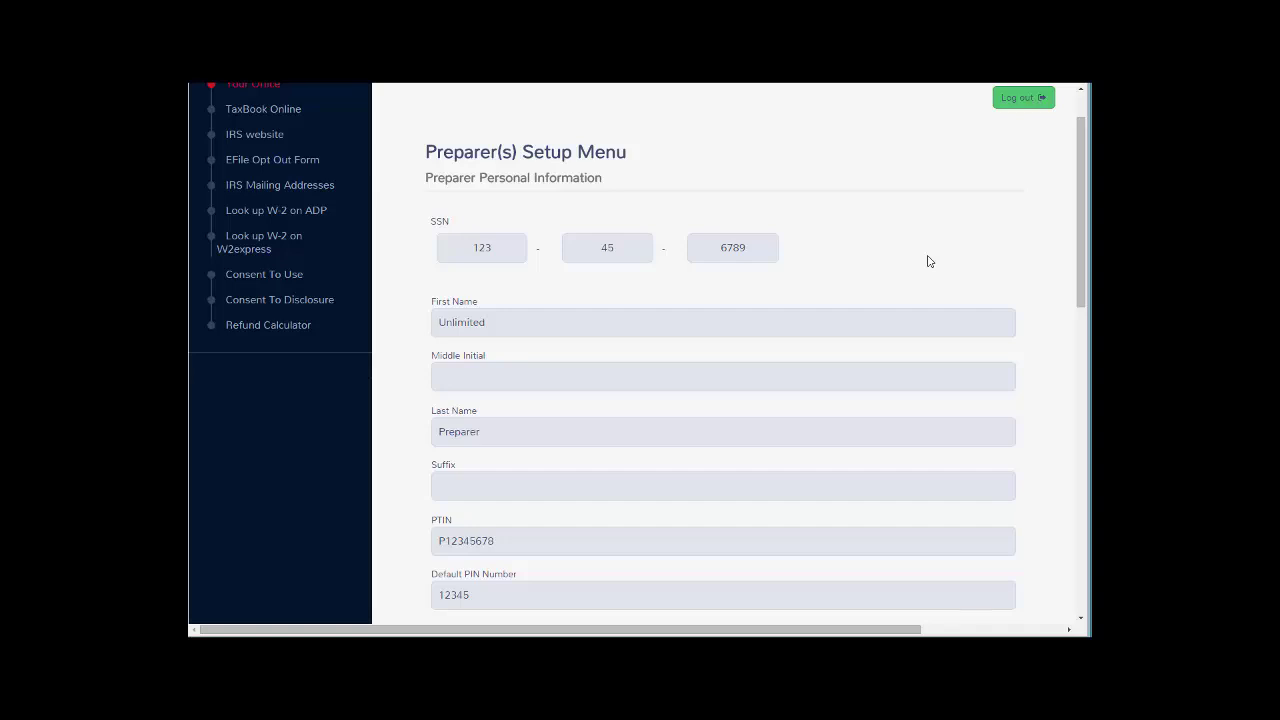
{"action": "scroll", "coordinate": [928, 261], "scroll_direction": "down", "scroll_amount": 3}
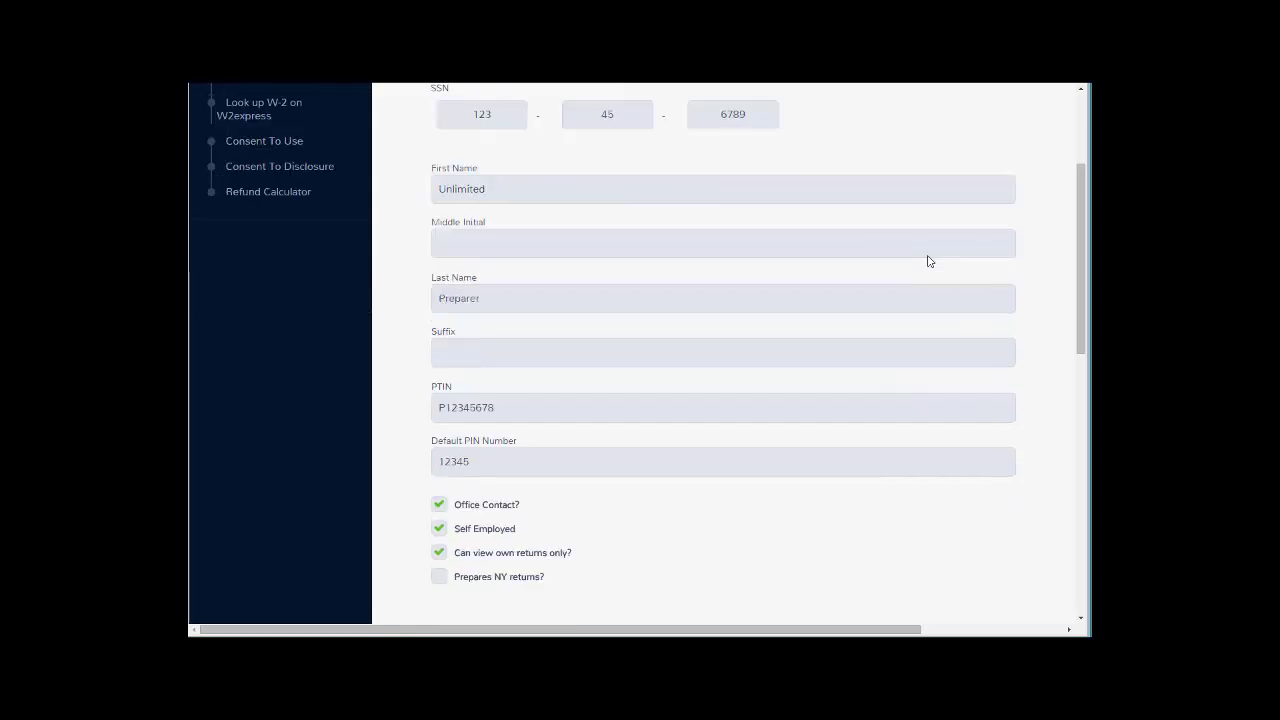
{"action": "scroll", "coordinate": [928, 261], "scroll_direction": "down", "scroll_amount": 1}
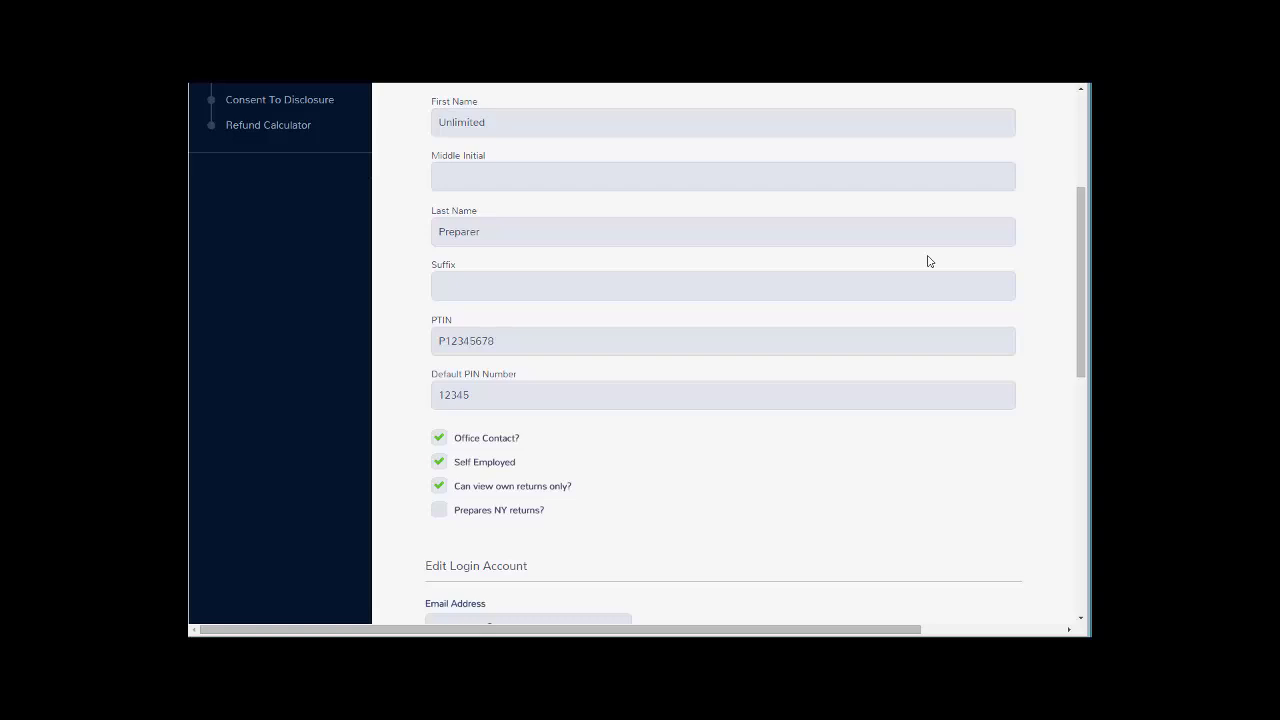
{"action": "scroll", "coordinate": [896, 264], "scroll_direction": "down", "scroll_amount": 1}
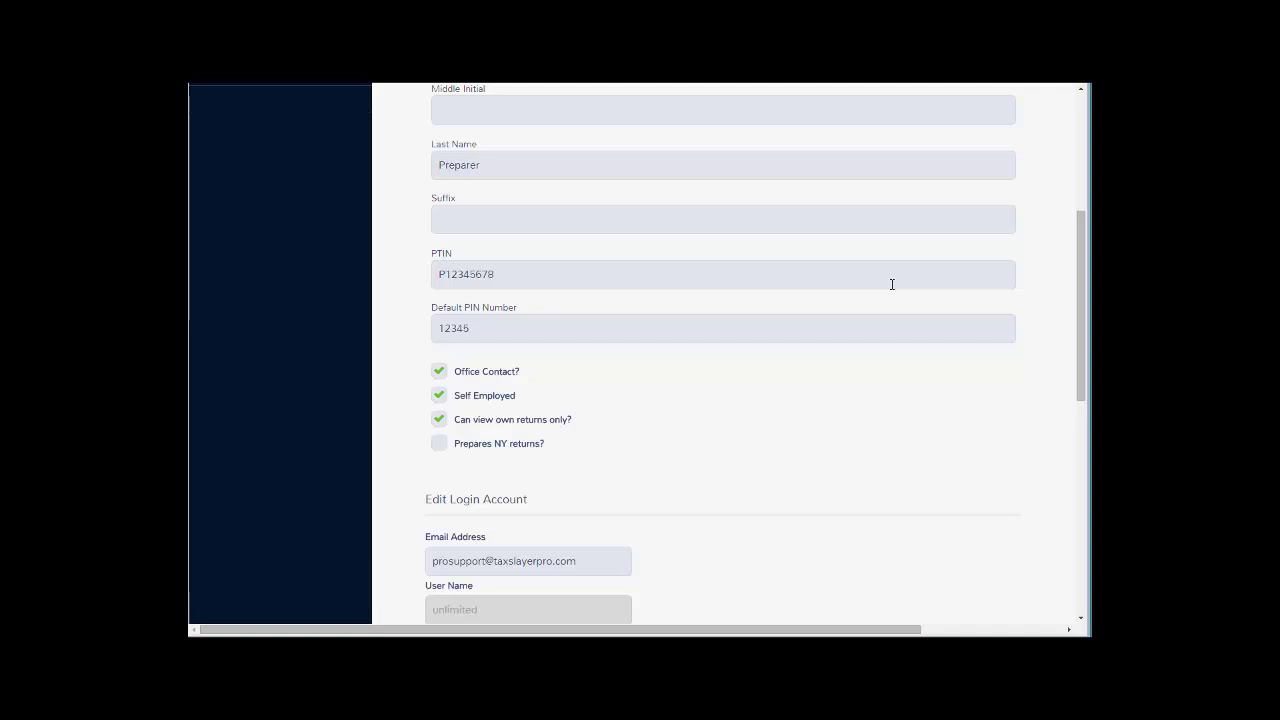
{"action": "scroll", "coordinate": [892, 284], "scroll_direction": "up", "scroll_amount": 1}
{"action": "scroll", "coordinate": [892, 284], "scroll_direction": "up", "scroll_amount": 1}
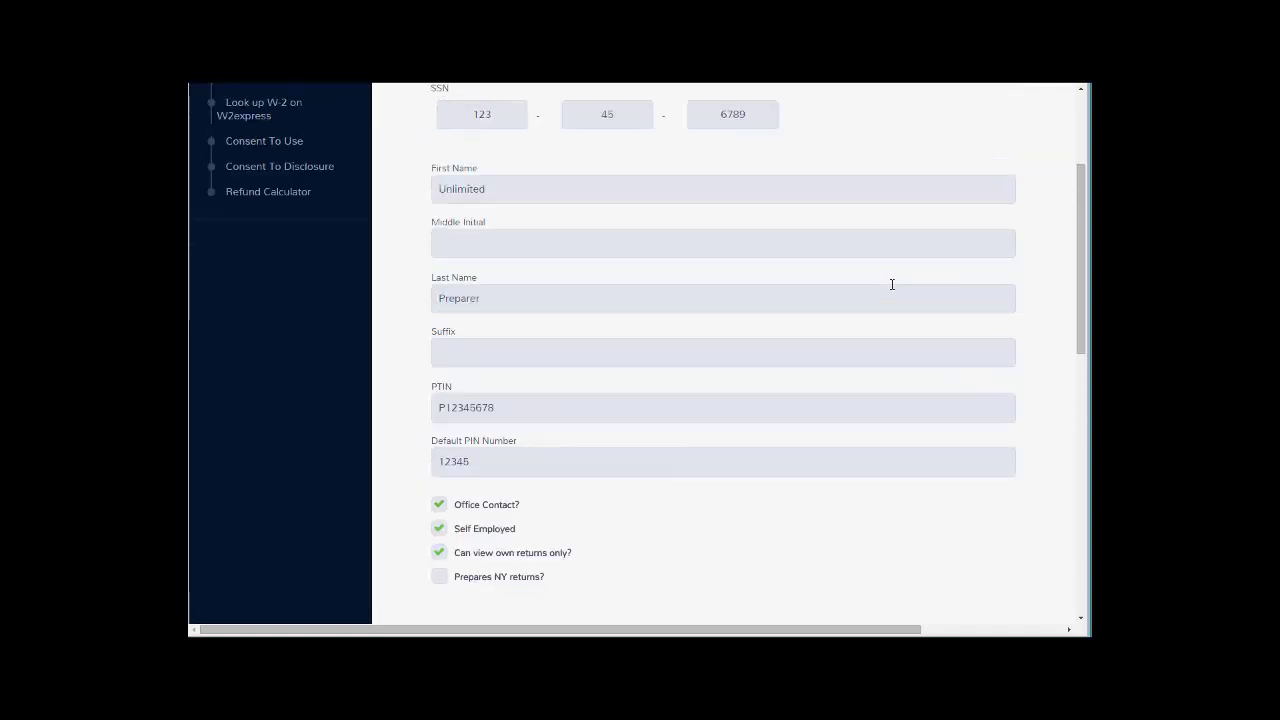
{"action": "scroll", "coordinate": [892, 284], "scroll_direction": "up", "scroll_amount": 1}
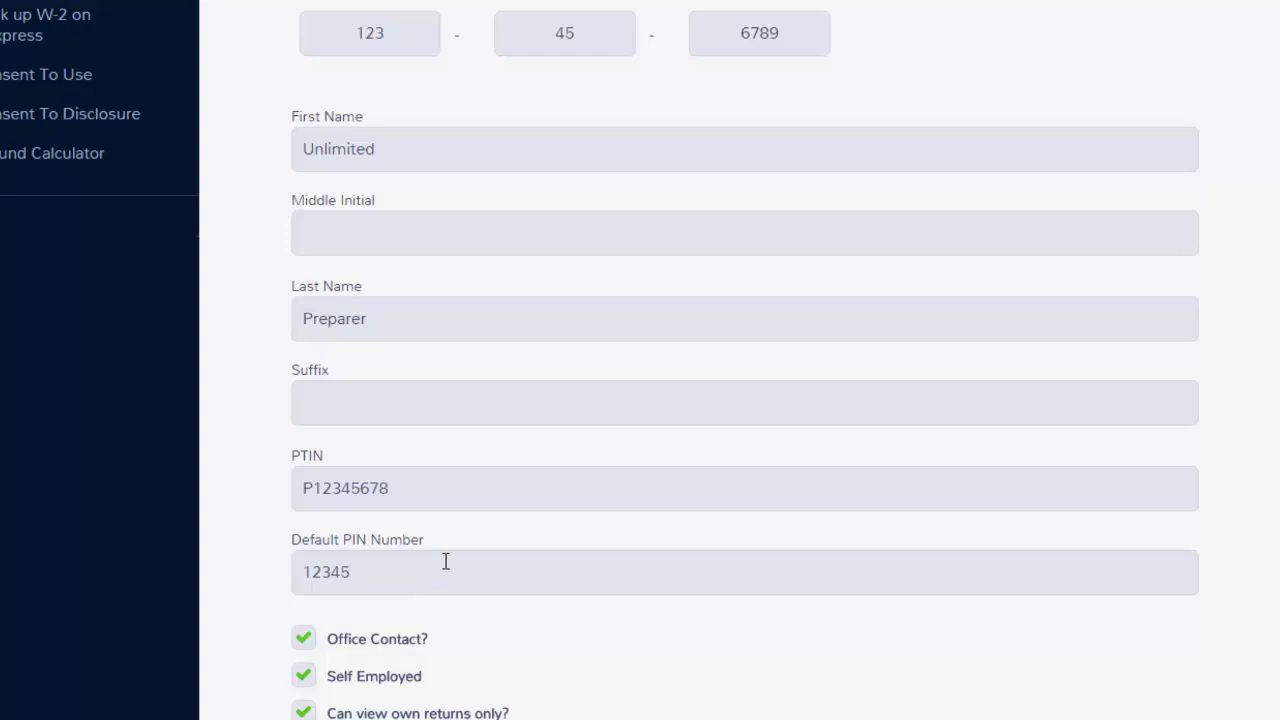
{"action": "scroll", "coordinate": [446, 562], "scroll_direction": "down", "scroll_amount": 1}
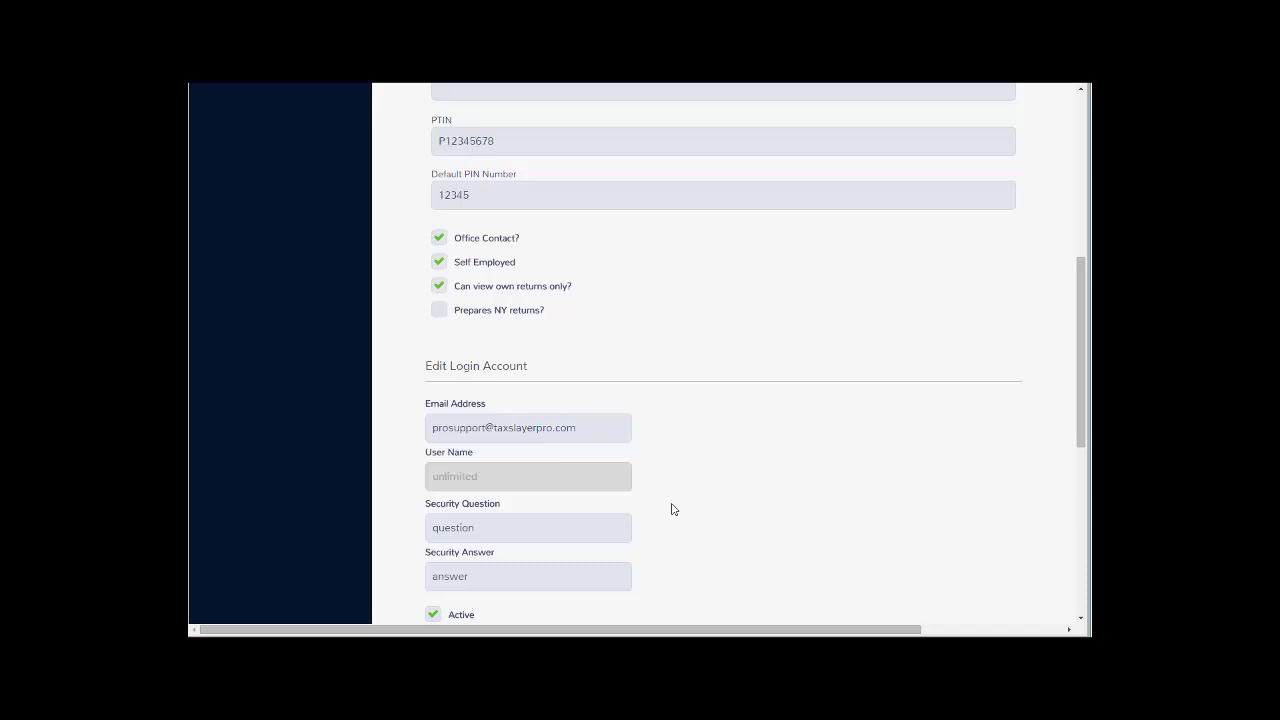
{"action": "scroll", "coordinate": [673, 509], "scroll_direction": "down", "scroll_amount": 1}
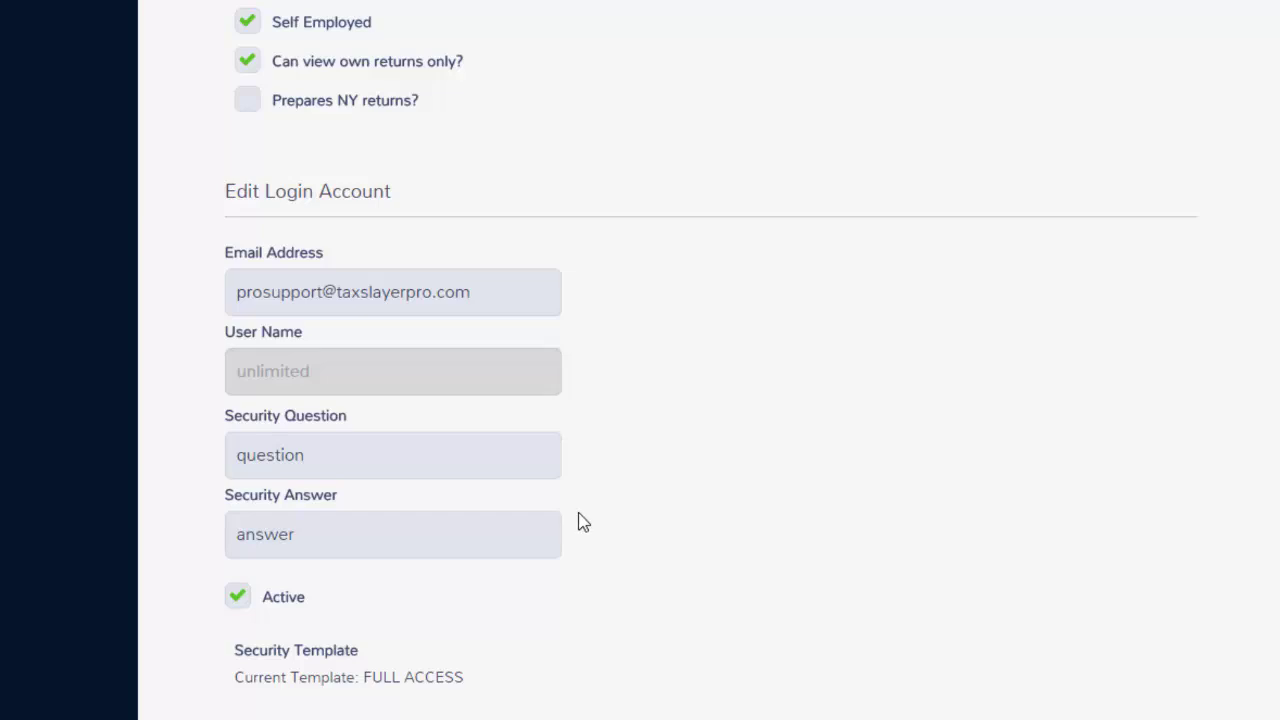
{"action": "scroll", "coordinate": [584, 523], "scroll_direction": "down", "scroll_amount": 1}
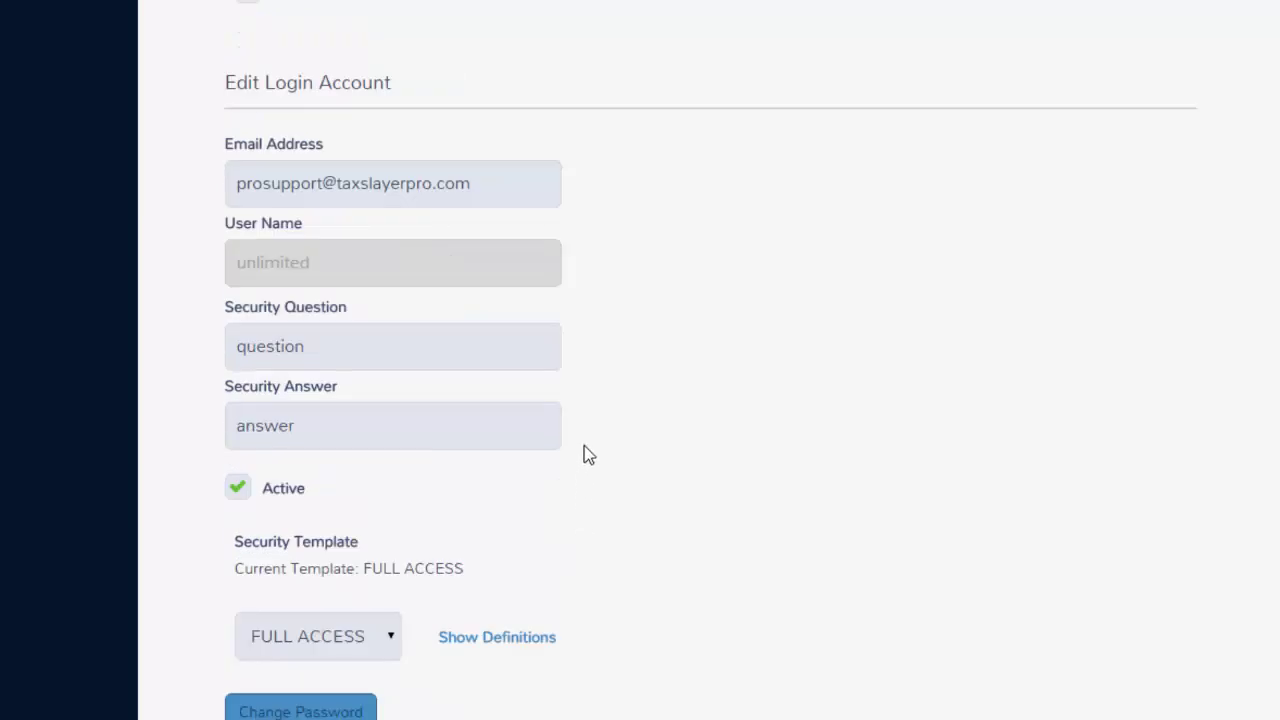
{"action": "scroll", "coordinate": [588, 455], "scroll_direction": "down", "scroll_amount": 1}
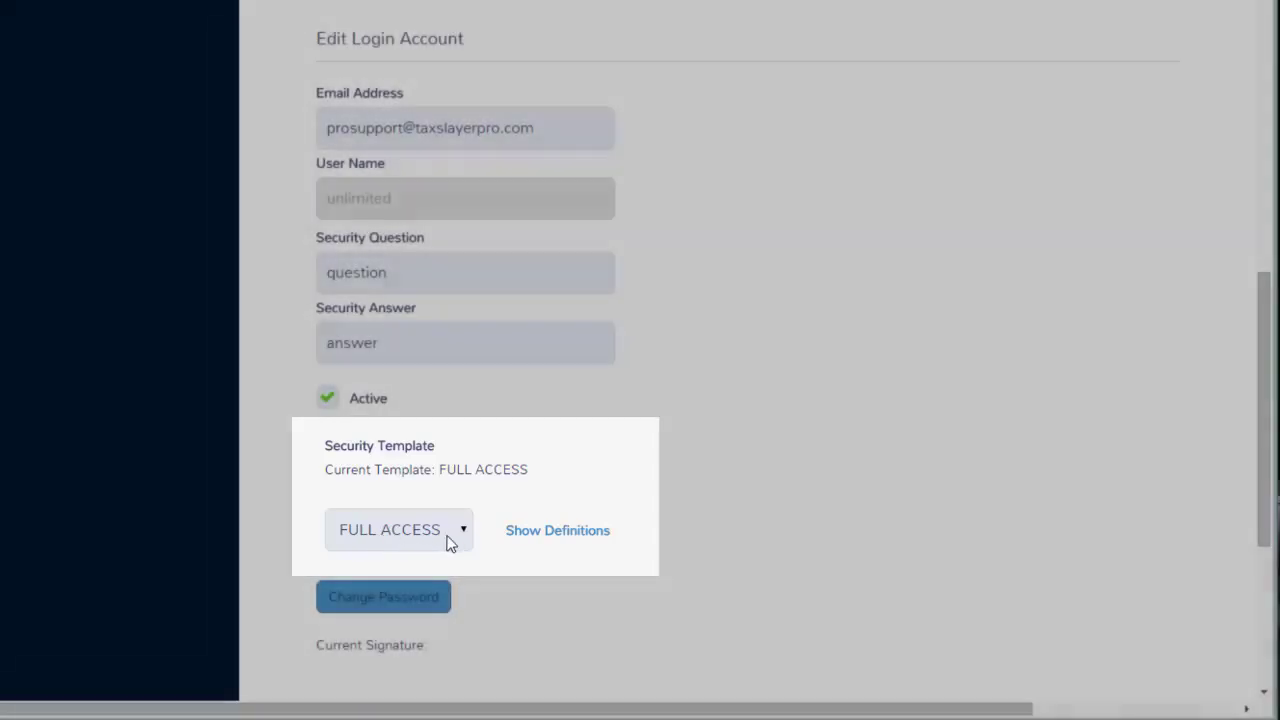
Show the security template definitions and select JR PREPARER to see which permissions it denies.
{"action": "left_click", "coordinate": [458, 537]}
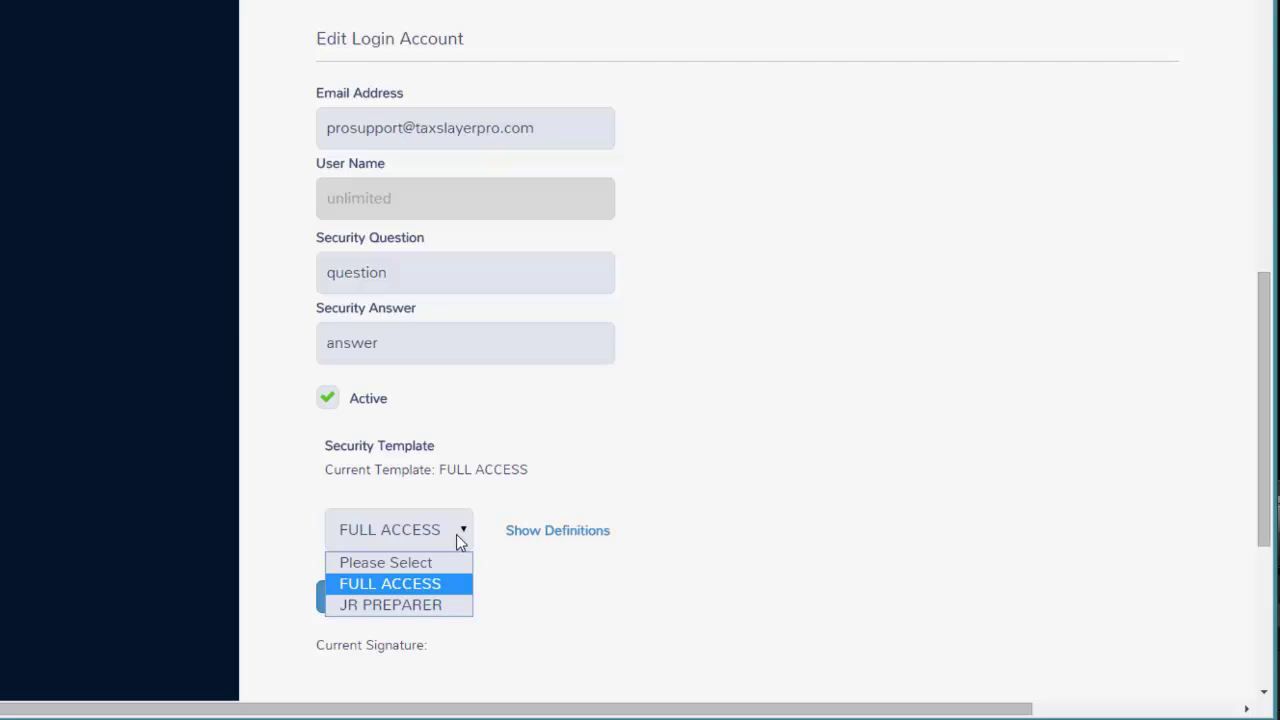
{"action": "left_click", "coordinate": [530, 538]}
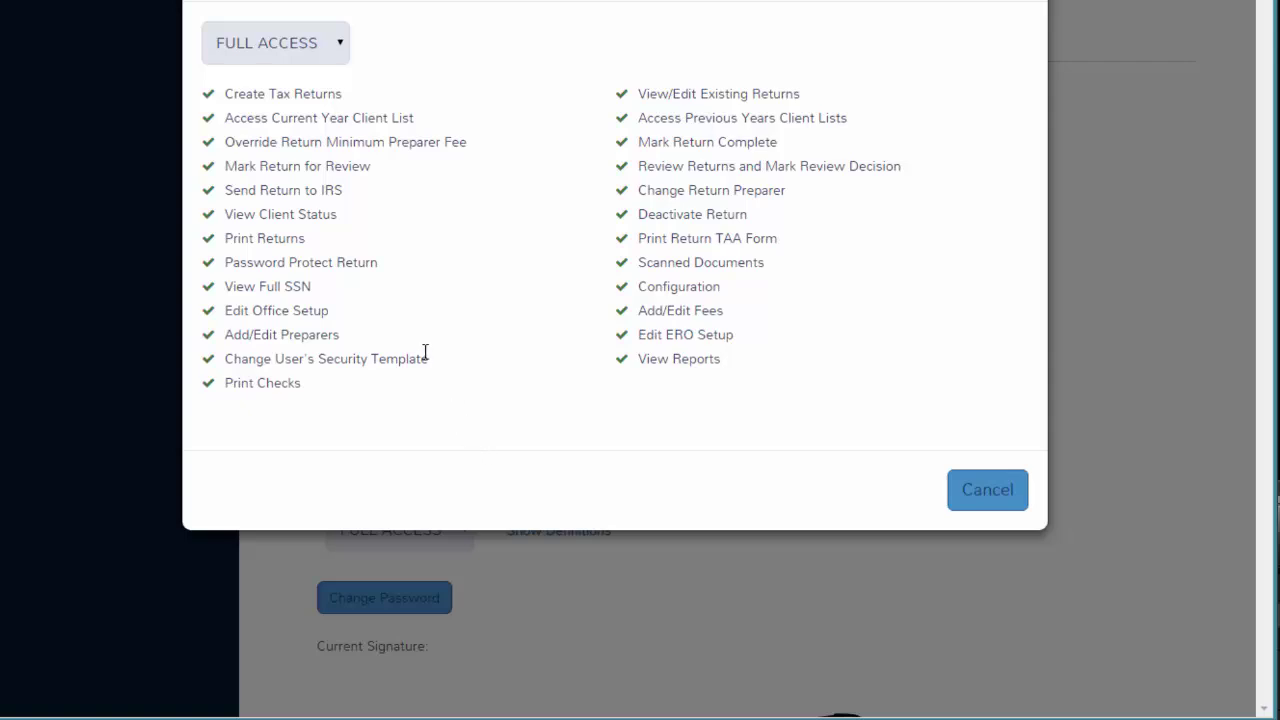
{"action": "left_click", "coordinate": [341, 50]}
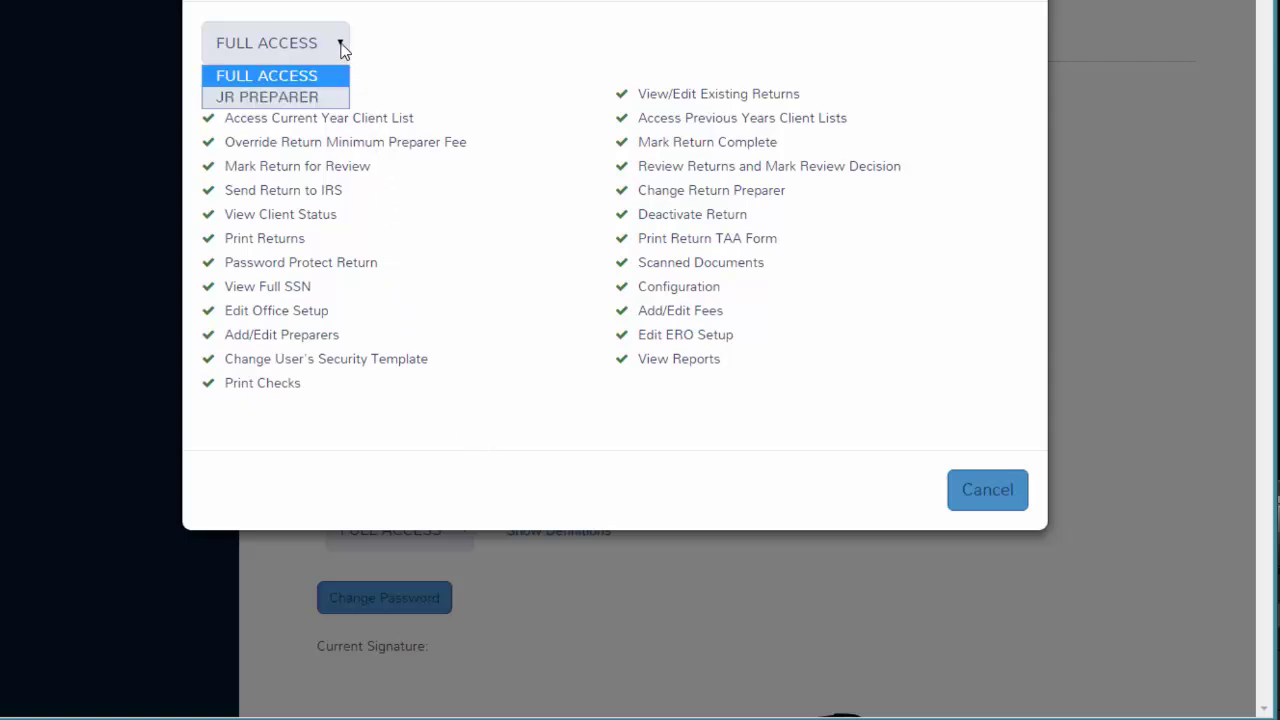
{"action": "left_click", "coordinate": [320, 97]}
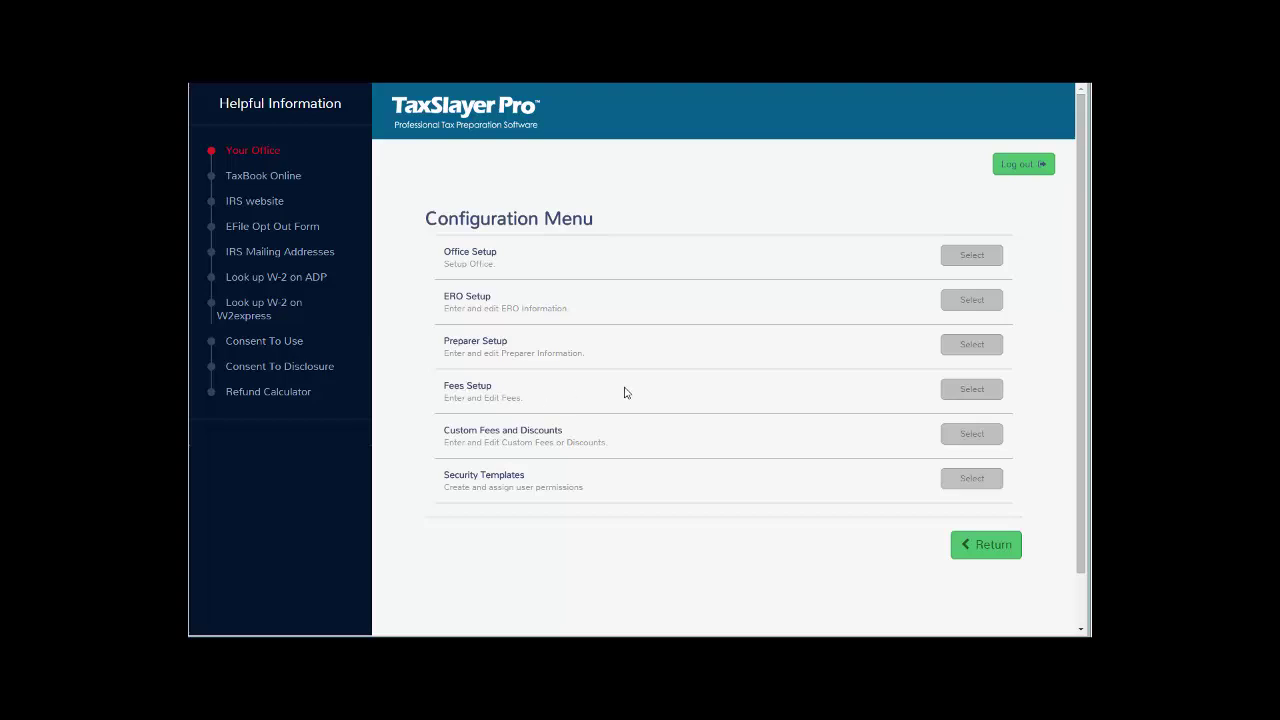
{"action": "left_click", "coordinate": [980, 400]}
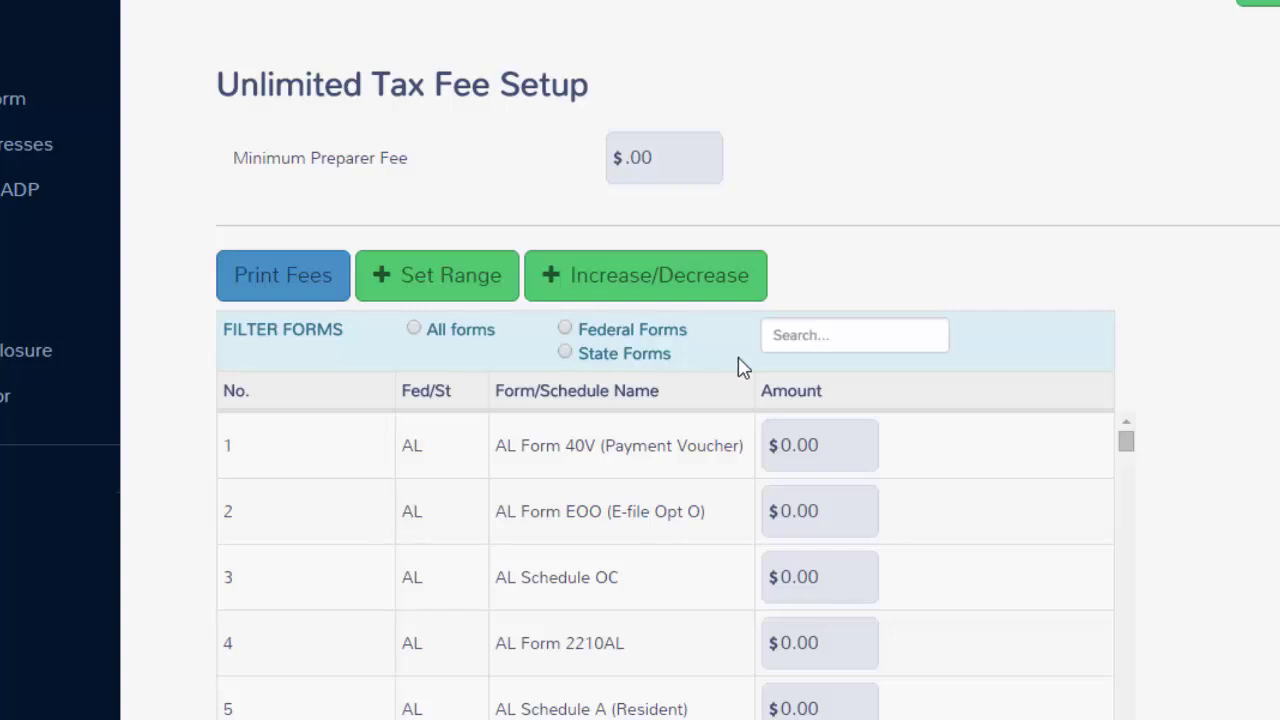
{"action": "double_click", "coordinate": [822, 447]}
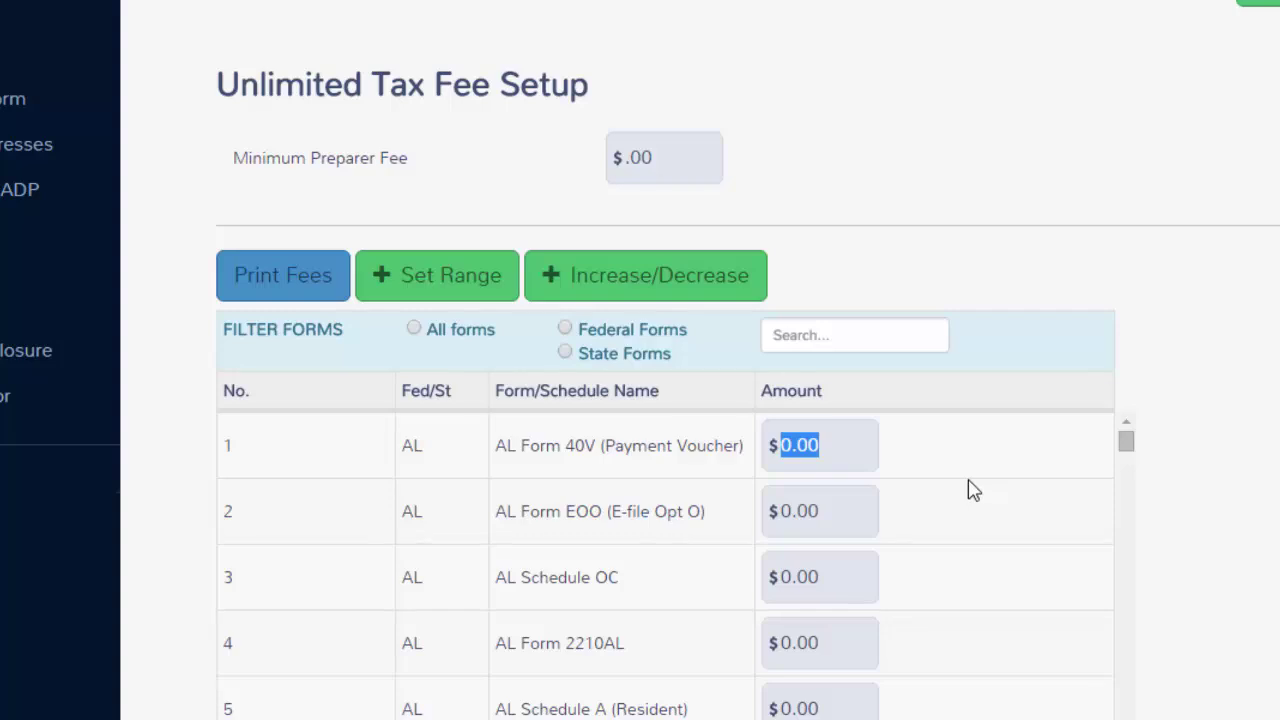
{"action": "scroll", "coordinate": [973, 489], "scroll_direction": "down", "scroll_amount": 2}
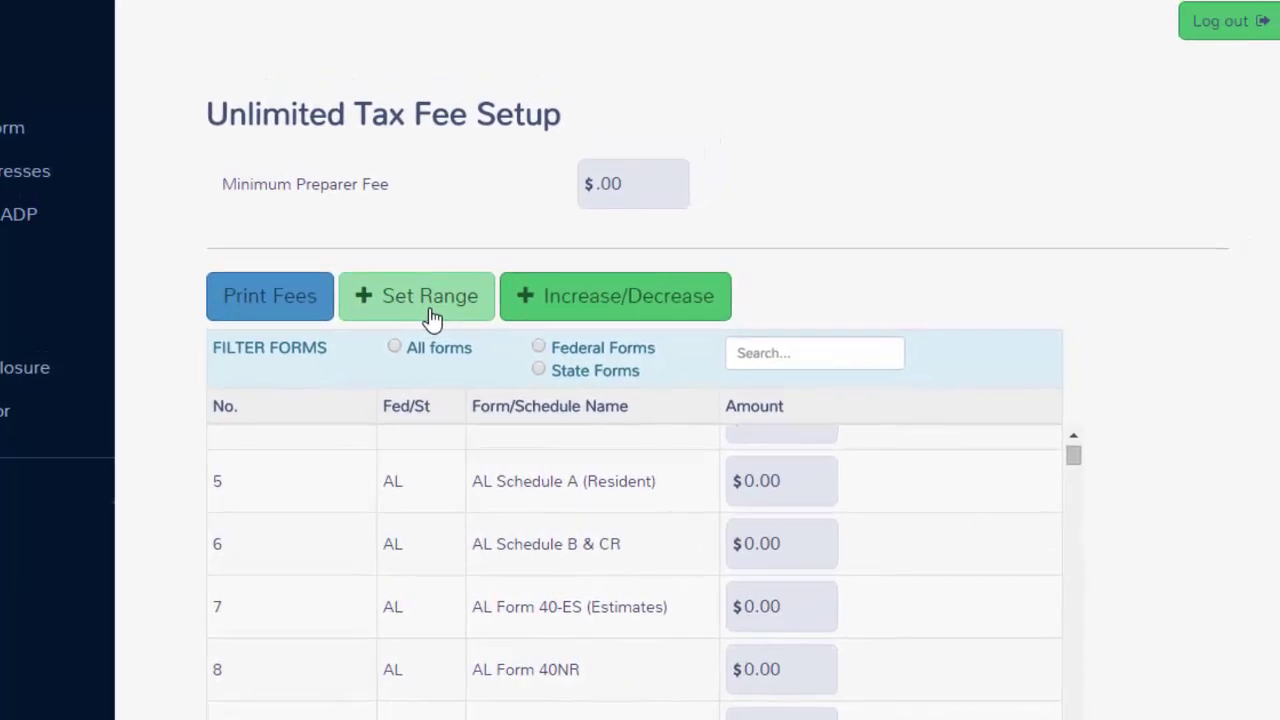
{"action": "left_click", "coordinate": [444, 303]}
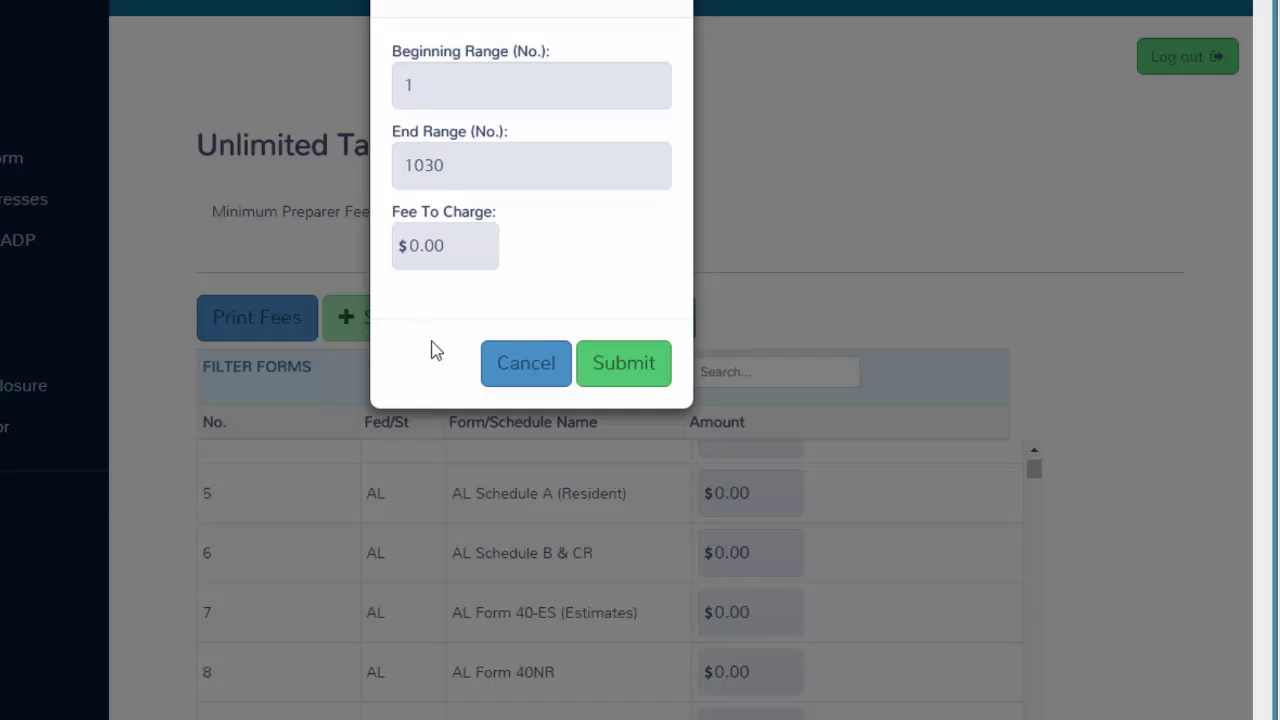
{"action": "left_click", "coordinate": [489, 380]}
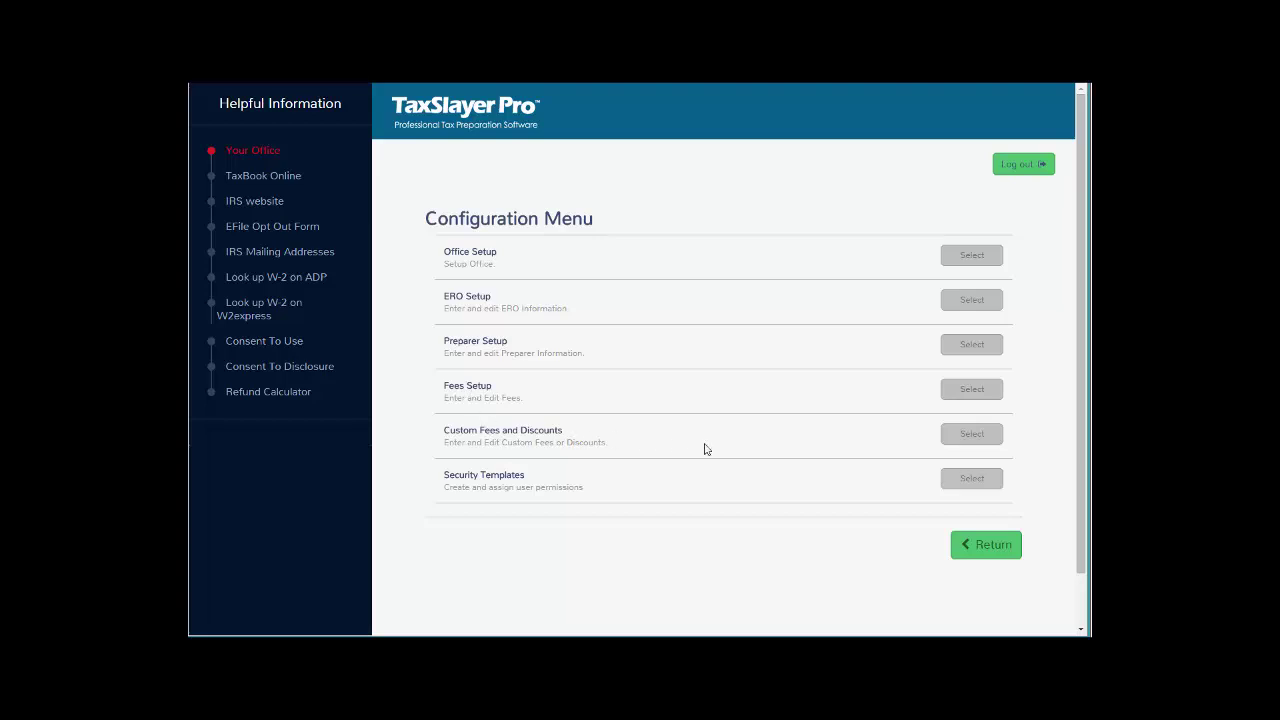
{"action": "left_click", "coordinate": [960, 446]}
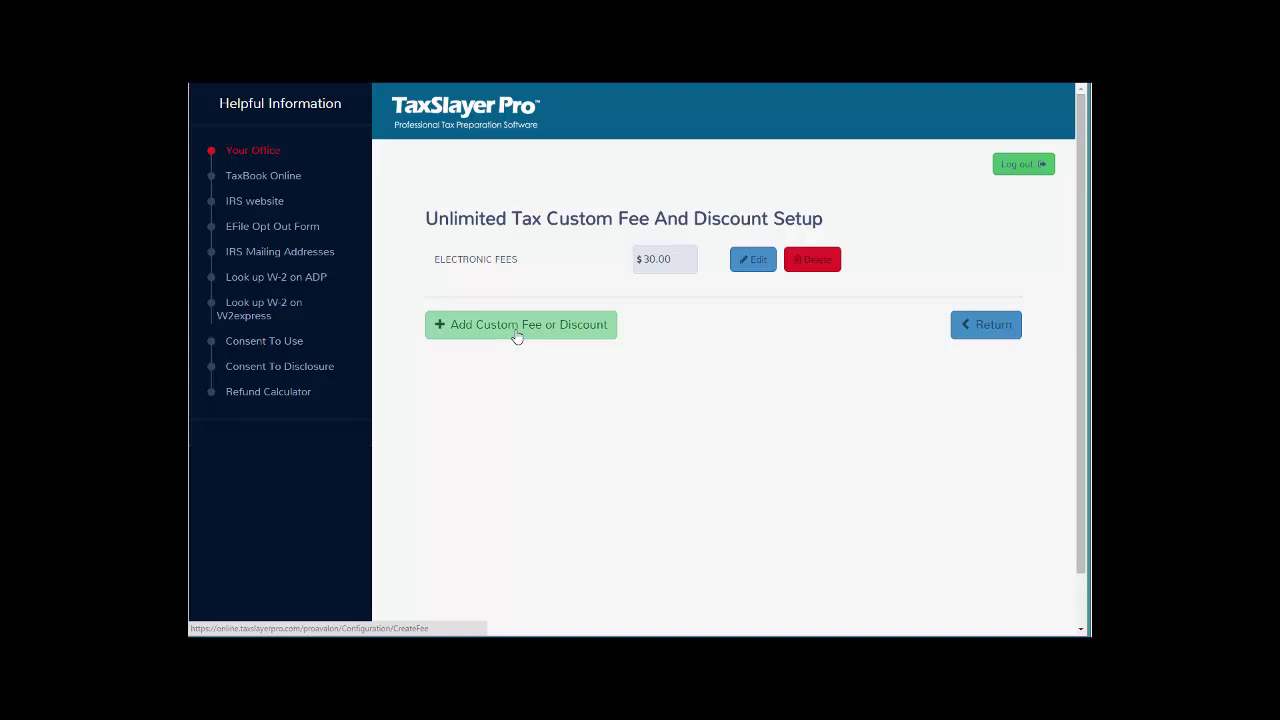
{"action": "left_click", "coordinate": [521, 334]}
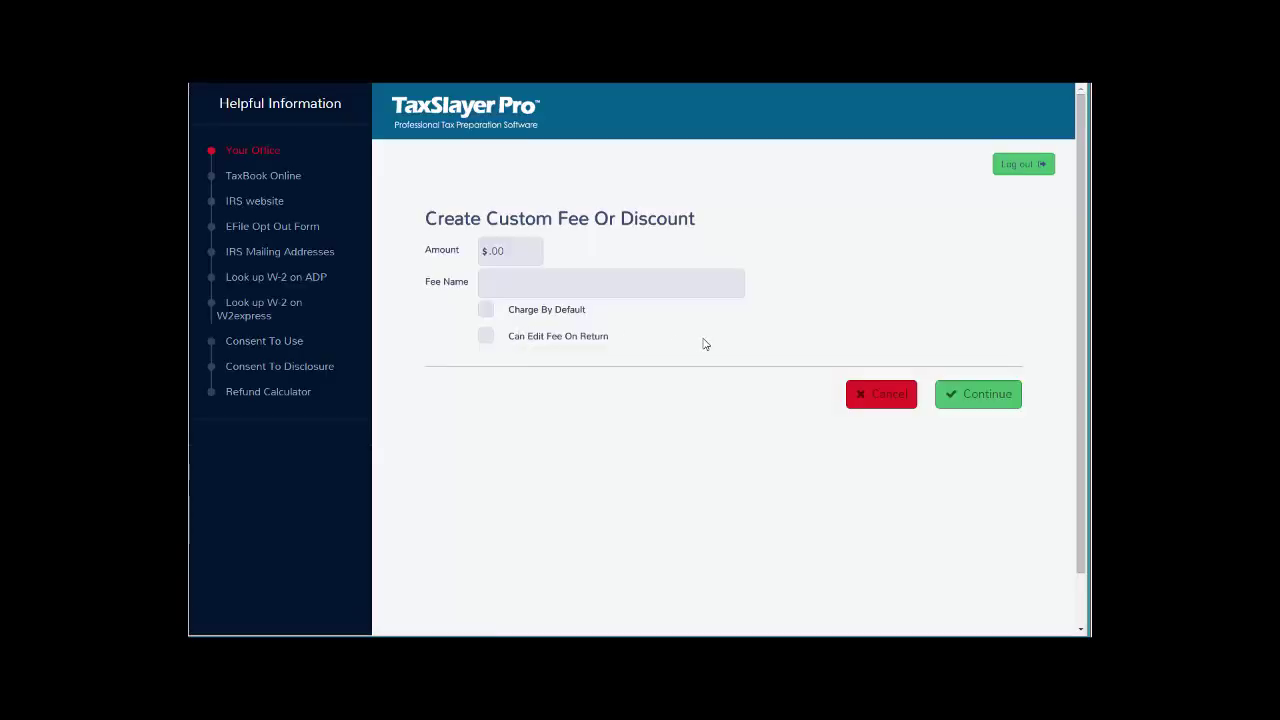
{"action": "left_click", "coordinate": [865, 398]}
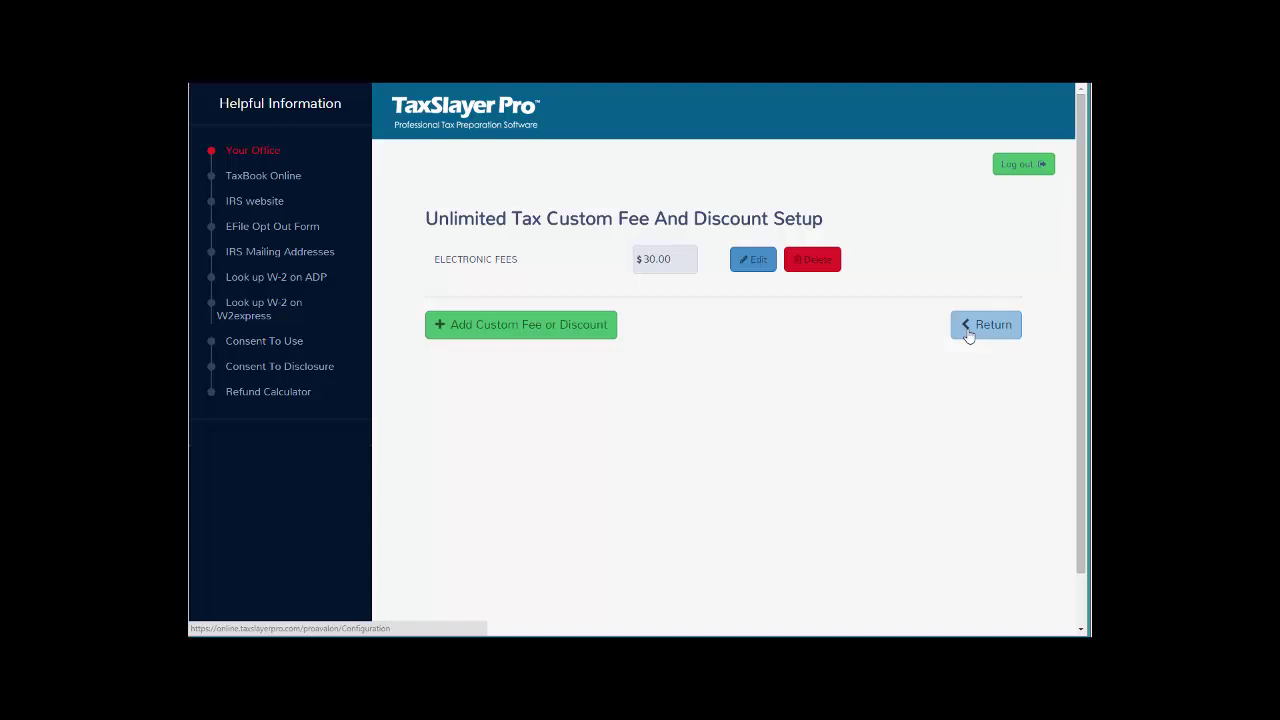
{"action": "left_click", "coordinate": [968, 334]}
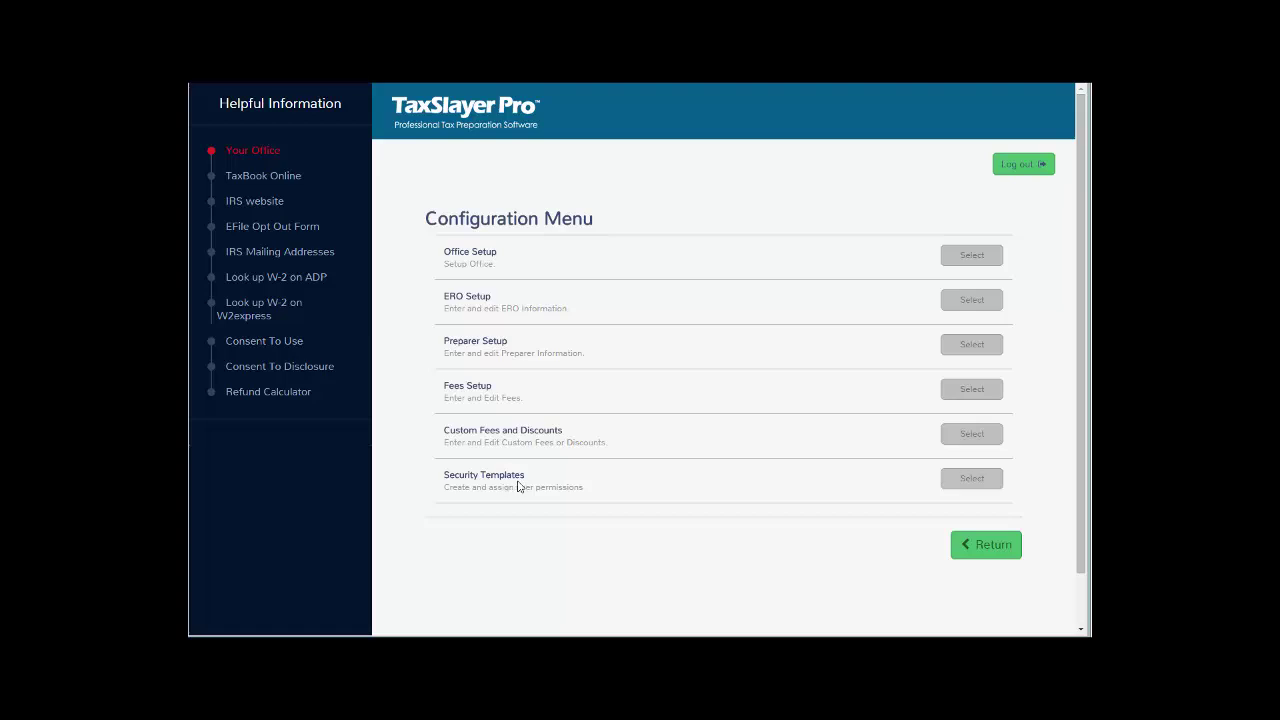
Open Security Templates and look over the form for adding a new template.
{"action": "left_click", "coordinate": [950, 480]}
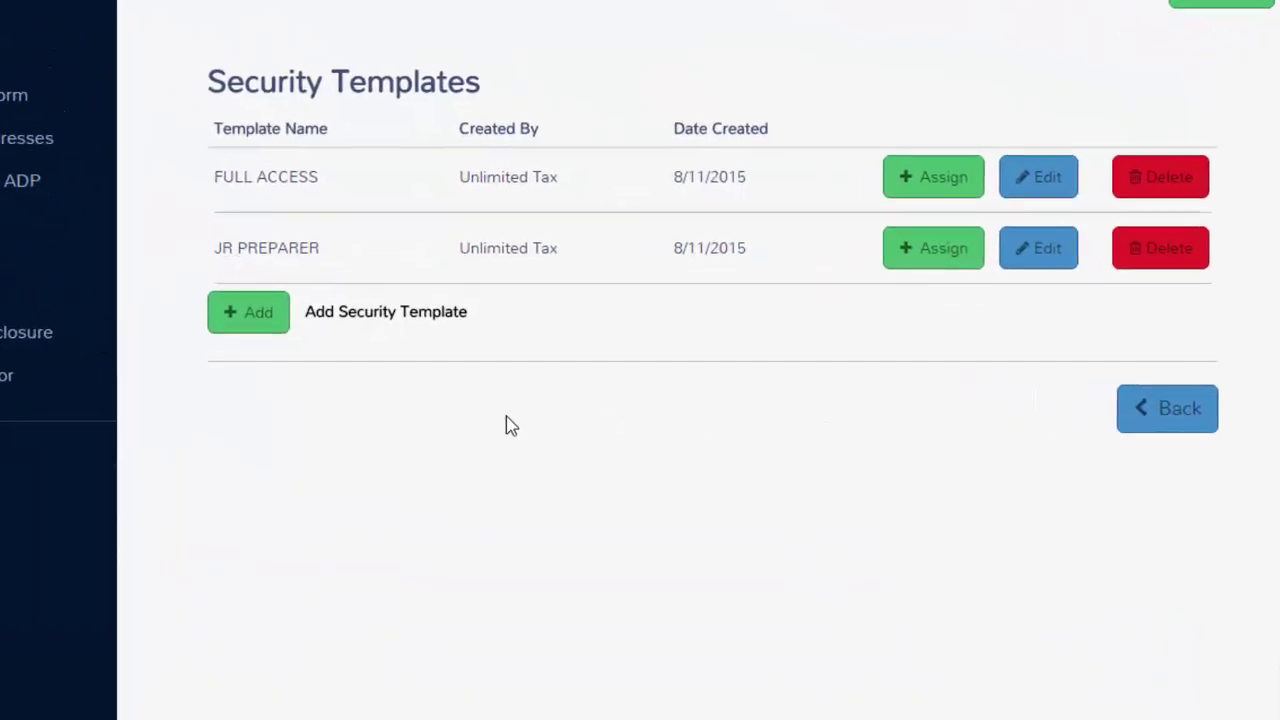
{"action": "left_click", "coordinate": [250, 313]}
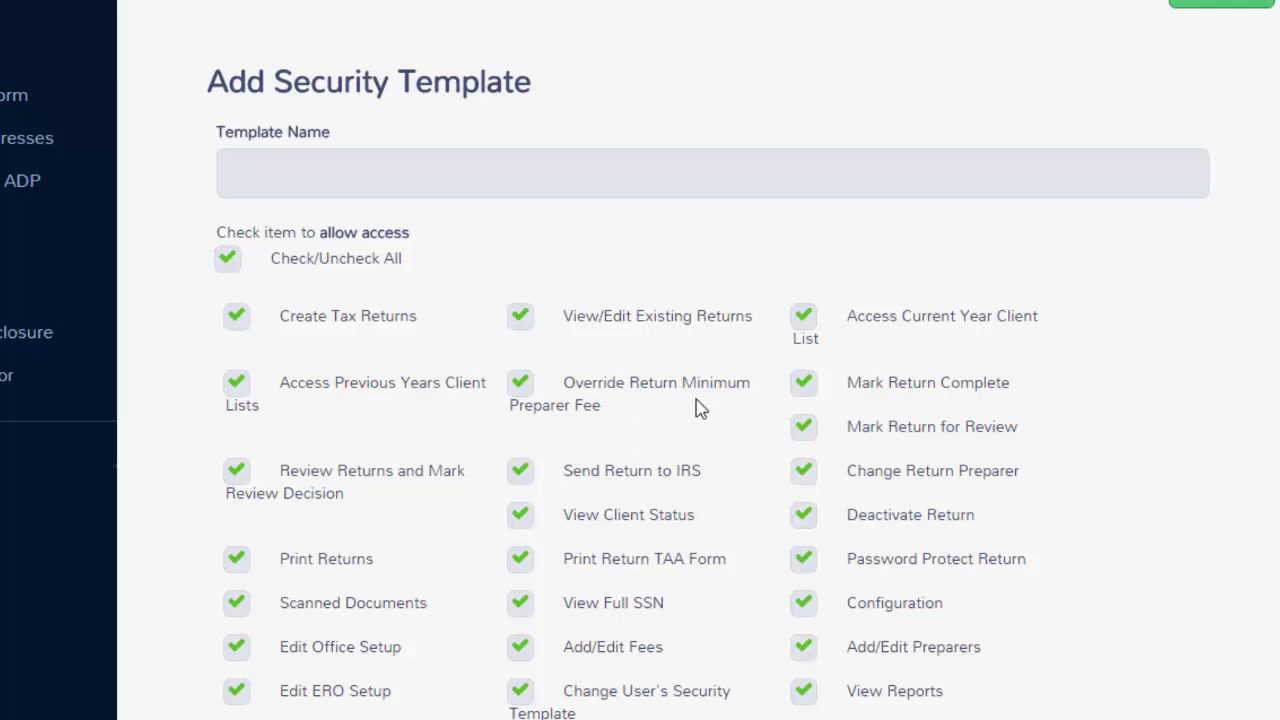
{"action": "scroll", "coordinate": [699, 408], "scroll_direction": "down", "scroll_amount": 3}
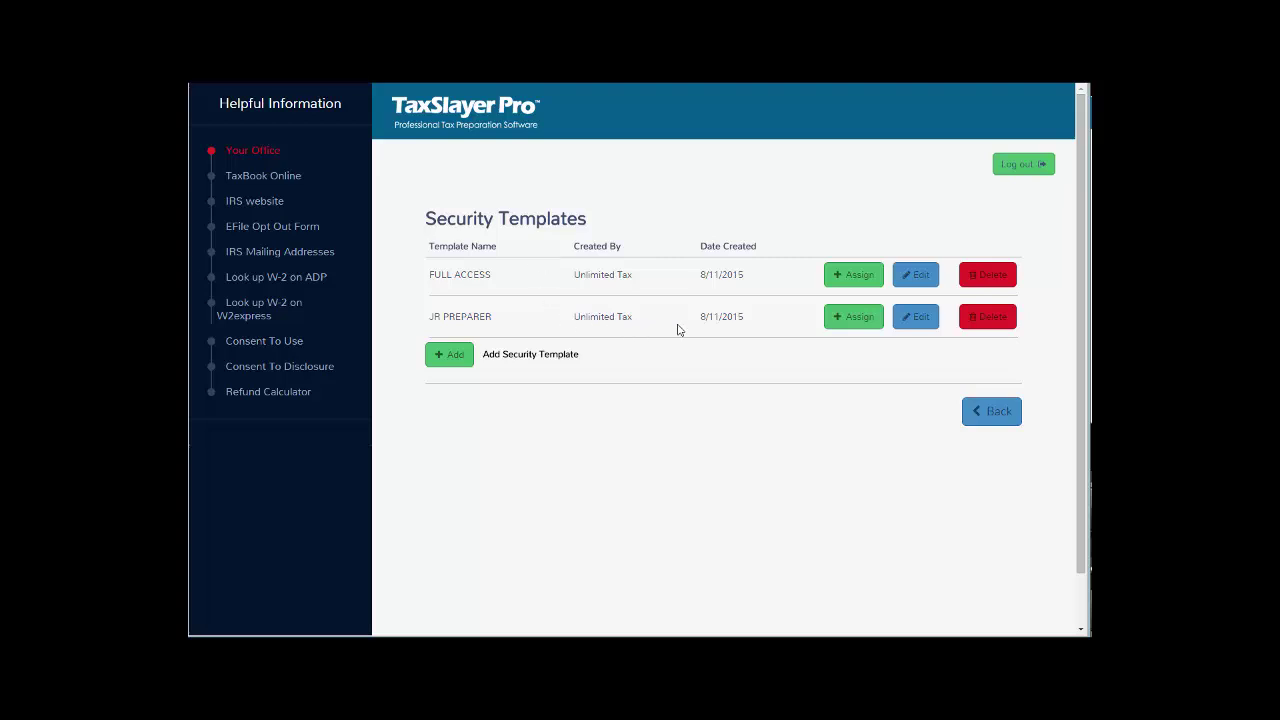
Remove the View/Edit Existing Returns permission from the JR PREPARER template.
{"action": "left_click", "coordinate": [918, 318]}
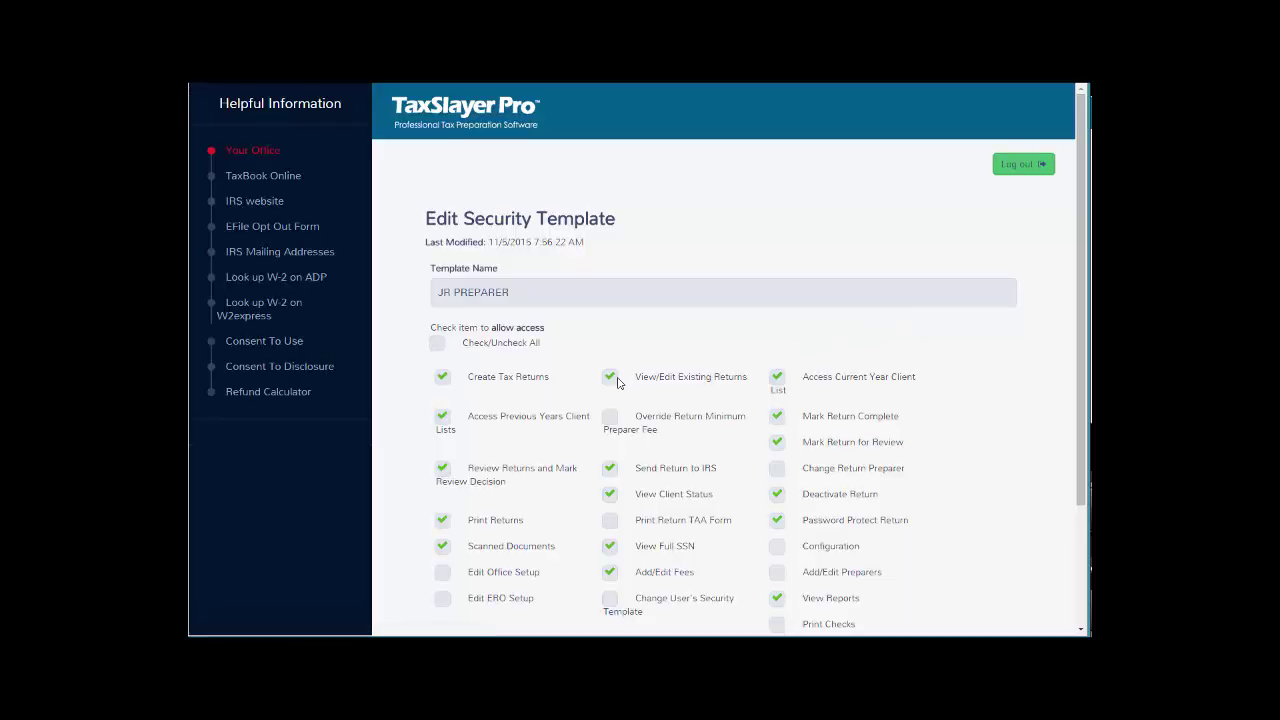
{"action": "left_click", "coordinate": [611, 380]}
{"action": "scroll", "coordinate": [650, 393], "scroll_direction": "down", "scroll_amount": 2}
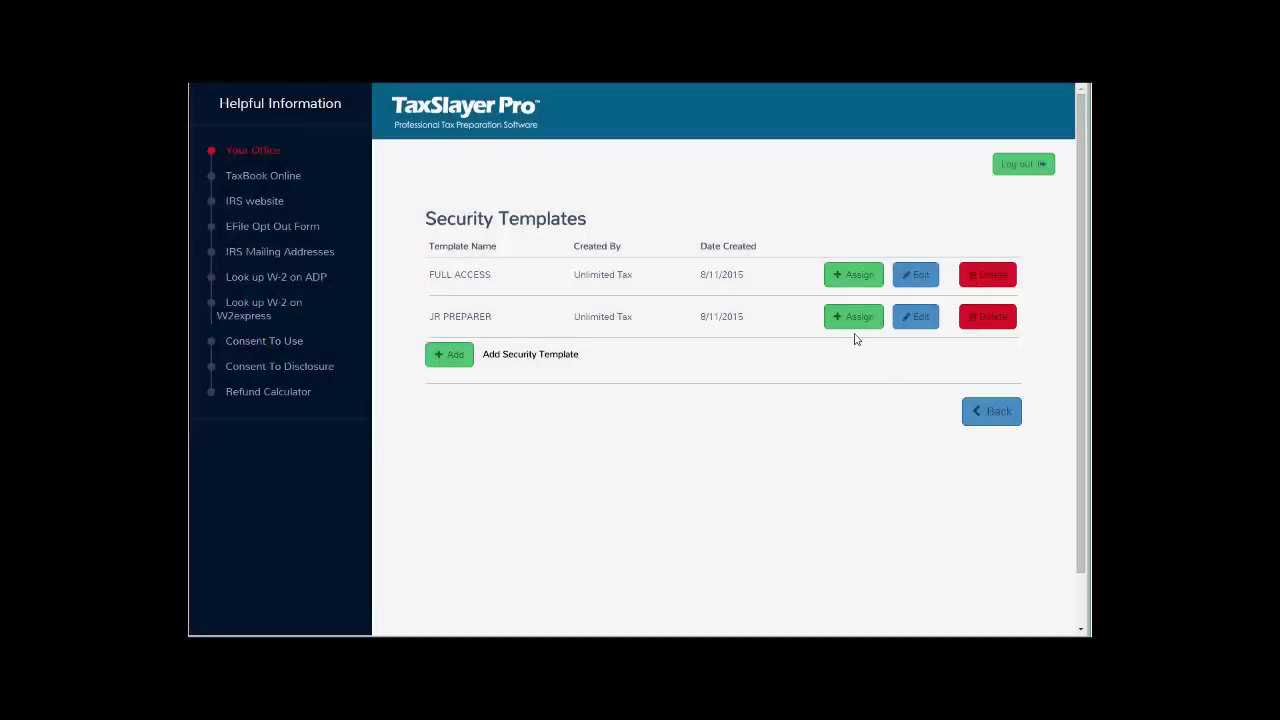
Assign the FULL ACCESS template to the IRS TESTING preparer and save.
{"action": "left_click", "coordinate": [848, 276]}
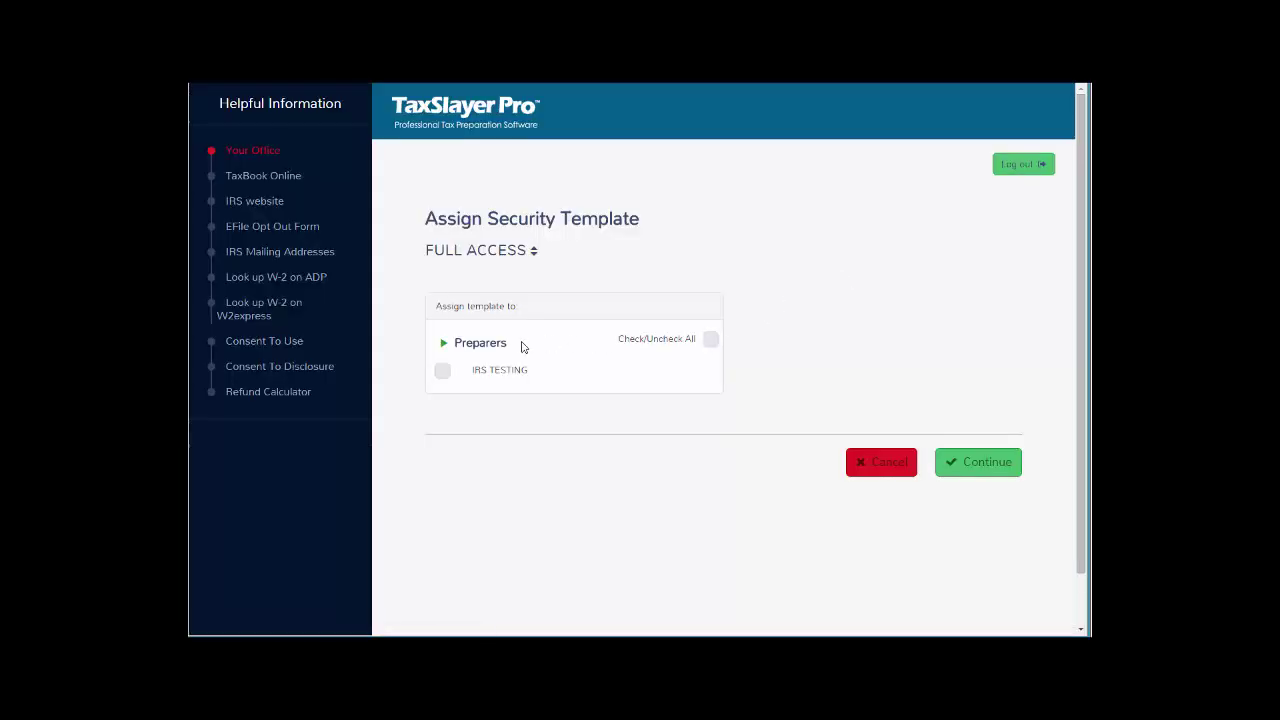
{"action": "left_click", "coordinate": [443, 371]}
{"action": "left_click", "coordinate": [957, 468]}
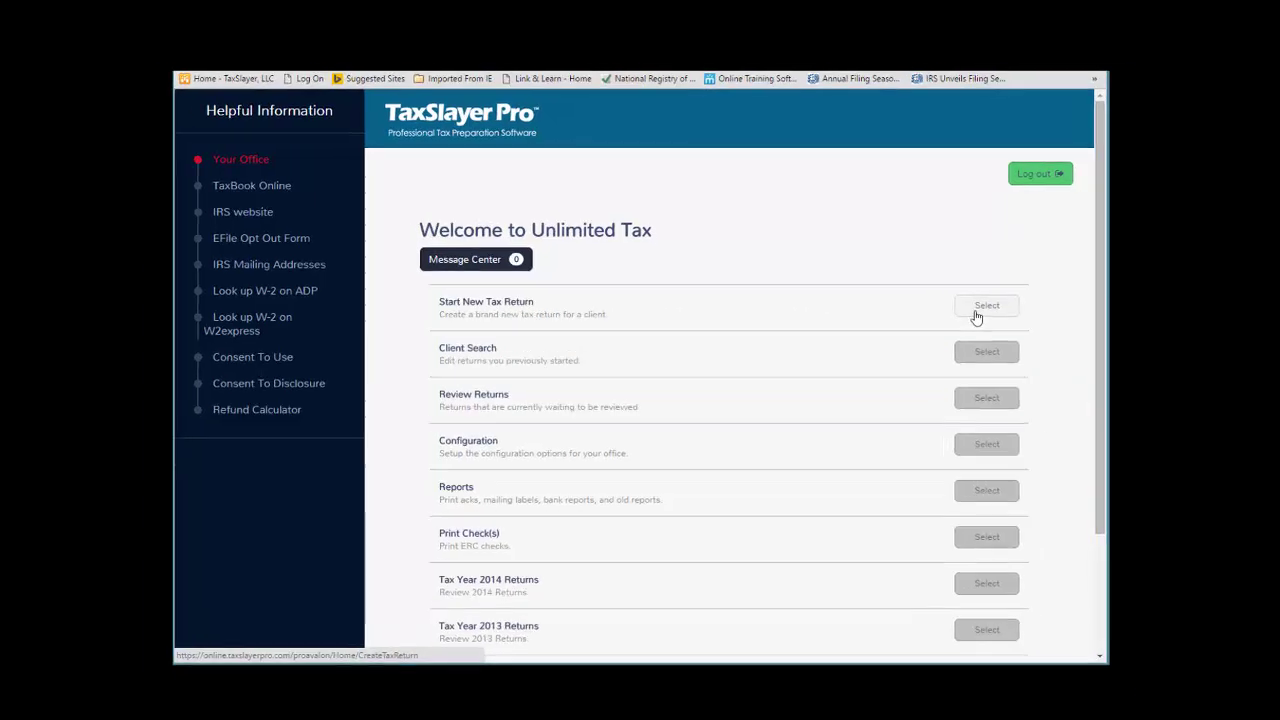
Start a new tax return and acknowledge the 7216 consent alert.
{"action": "left_click", "coordinate": [963, 303]}
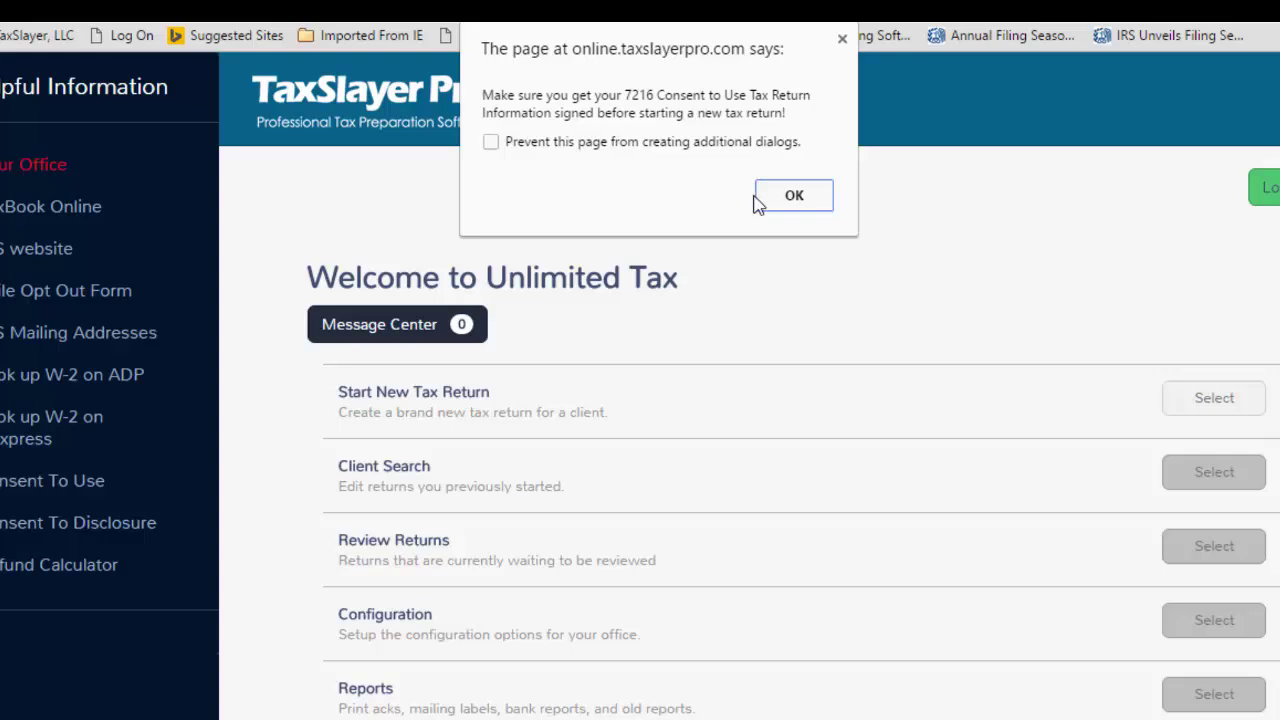
{"action": "left_click", "coordinate": [793, 197]}
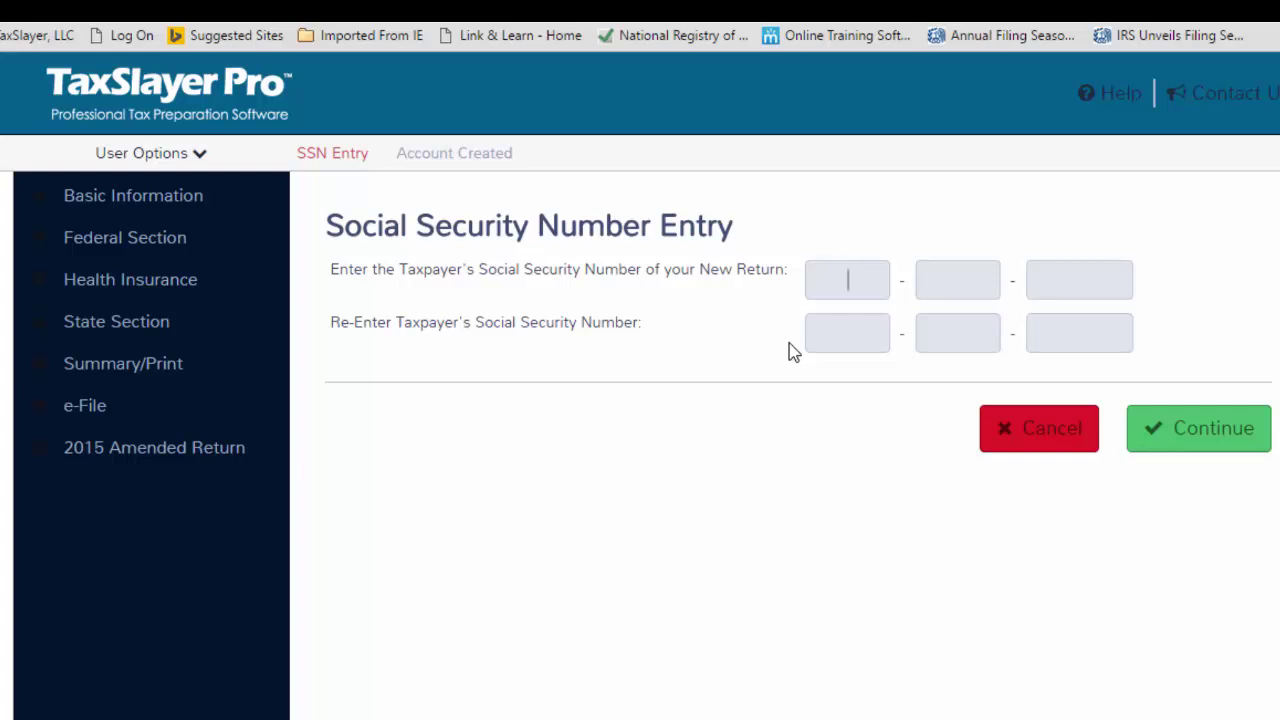
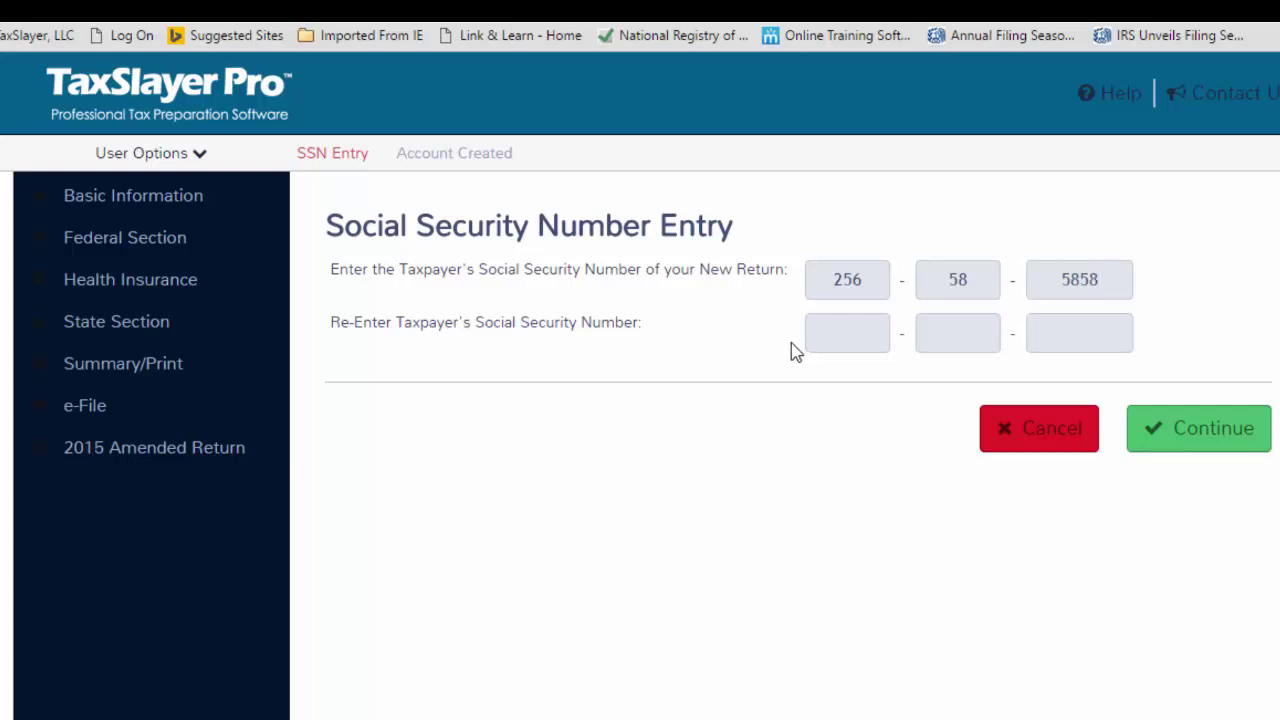
Enter the taxpayer's Social Security number in both SSN fields and submit it.
{"action": "left_click", "coordinate": [820, 336]}
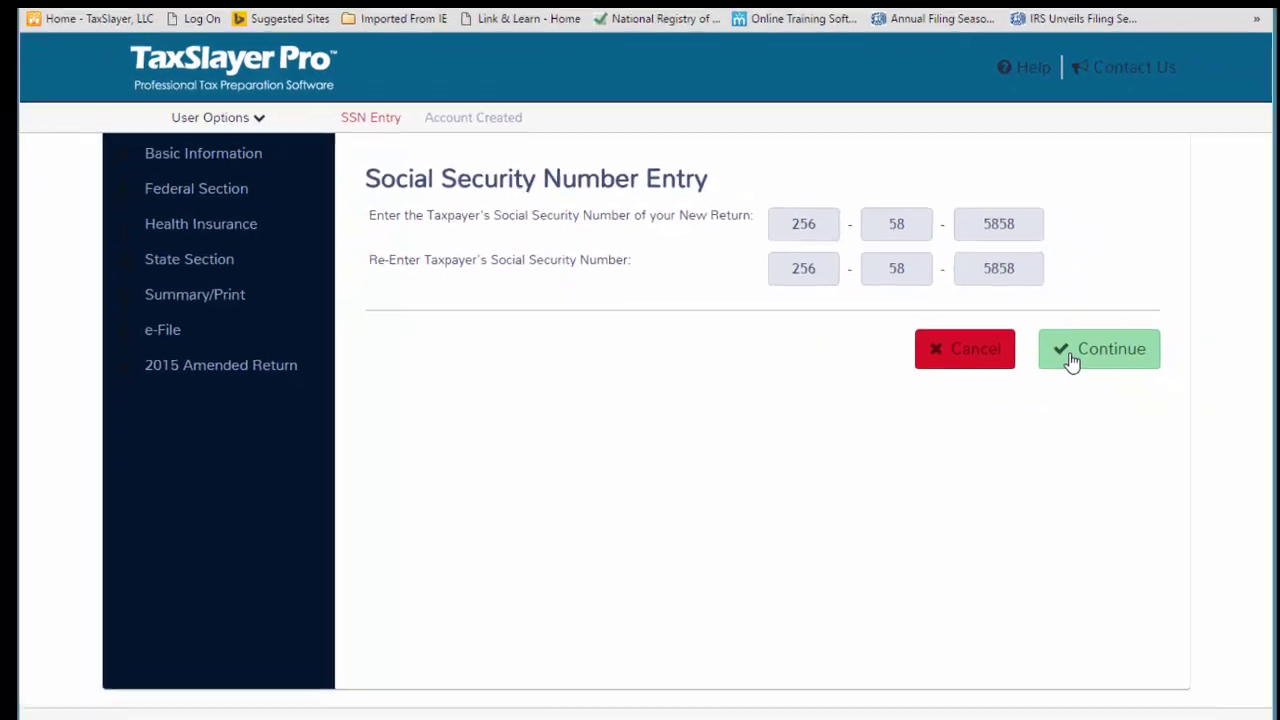
{"action": "left_click", "coordinate": [1072, 362]}
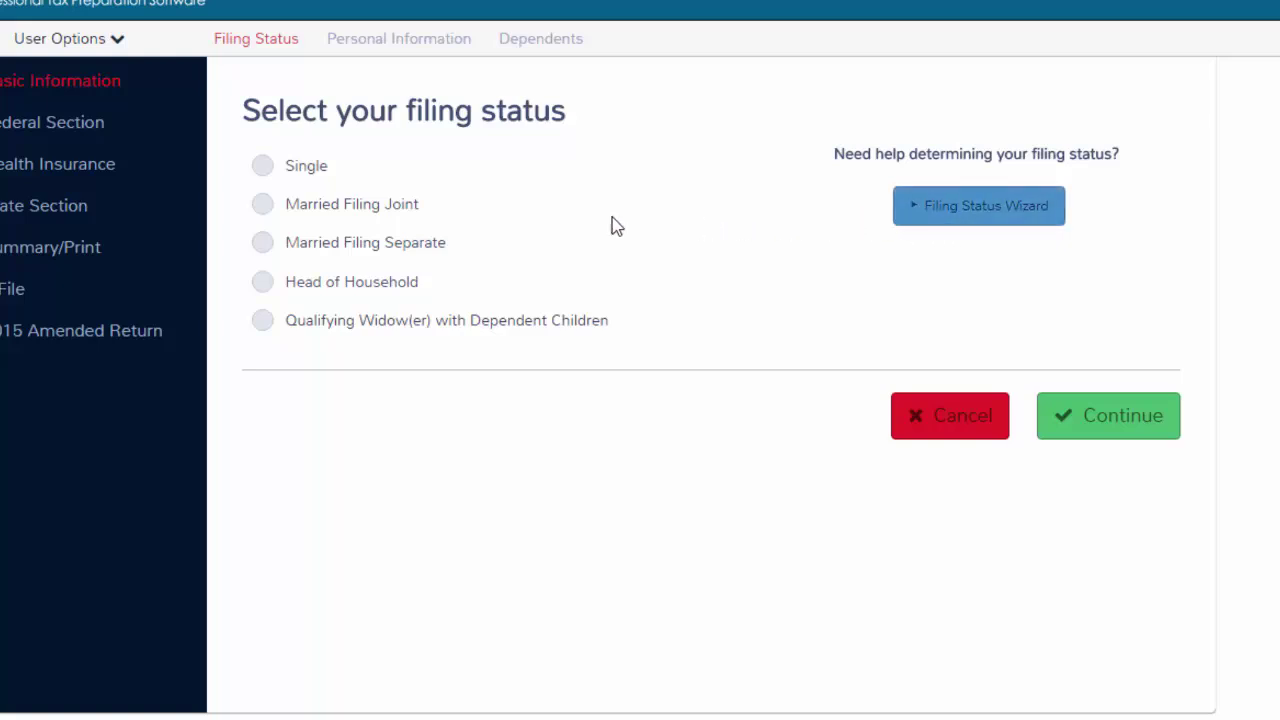
Choose Single as the filing status and continue.
{"action": "left_click", "coordinate": [266, 170]}
{"action": "left_click", "coordinate": [1074, 432]}
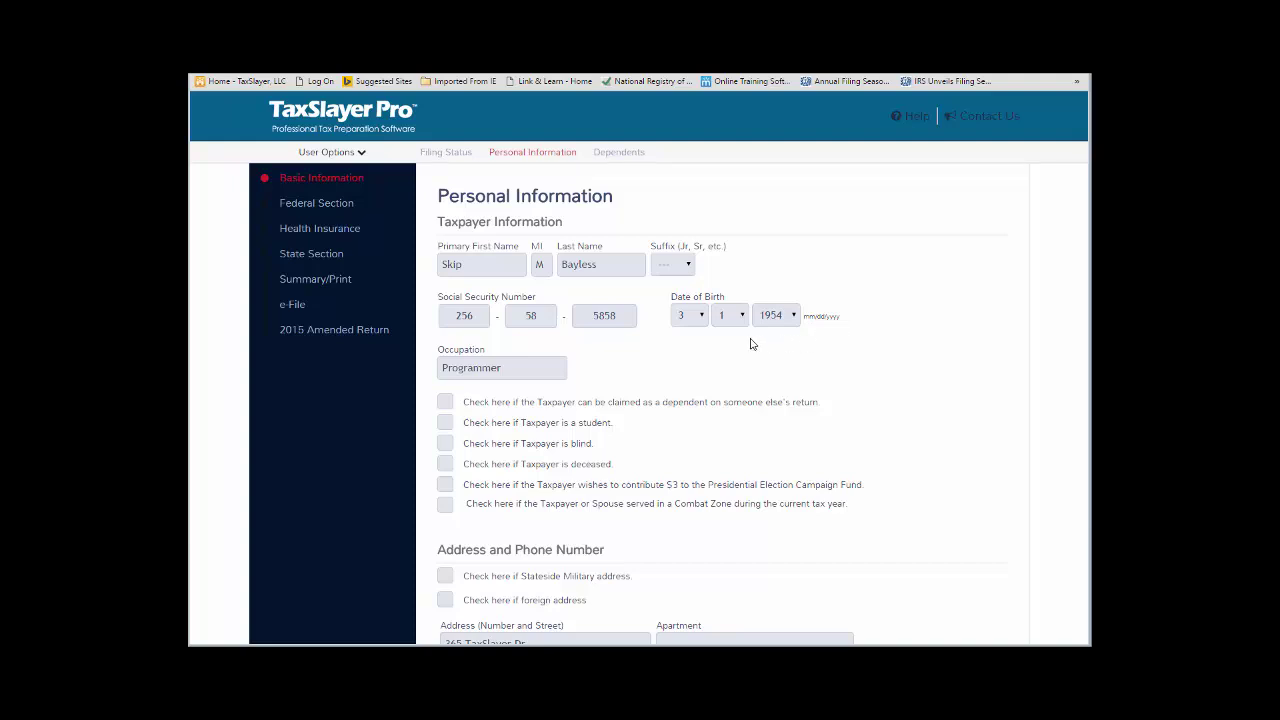
Scroll through the Personal Information form, with occupation Programmer, and save it.
{"action": "scroll", "coordinate": [751, 344], "scroll_direction": "down", "scroll_amount": 3}
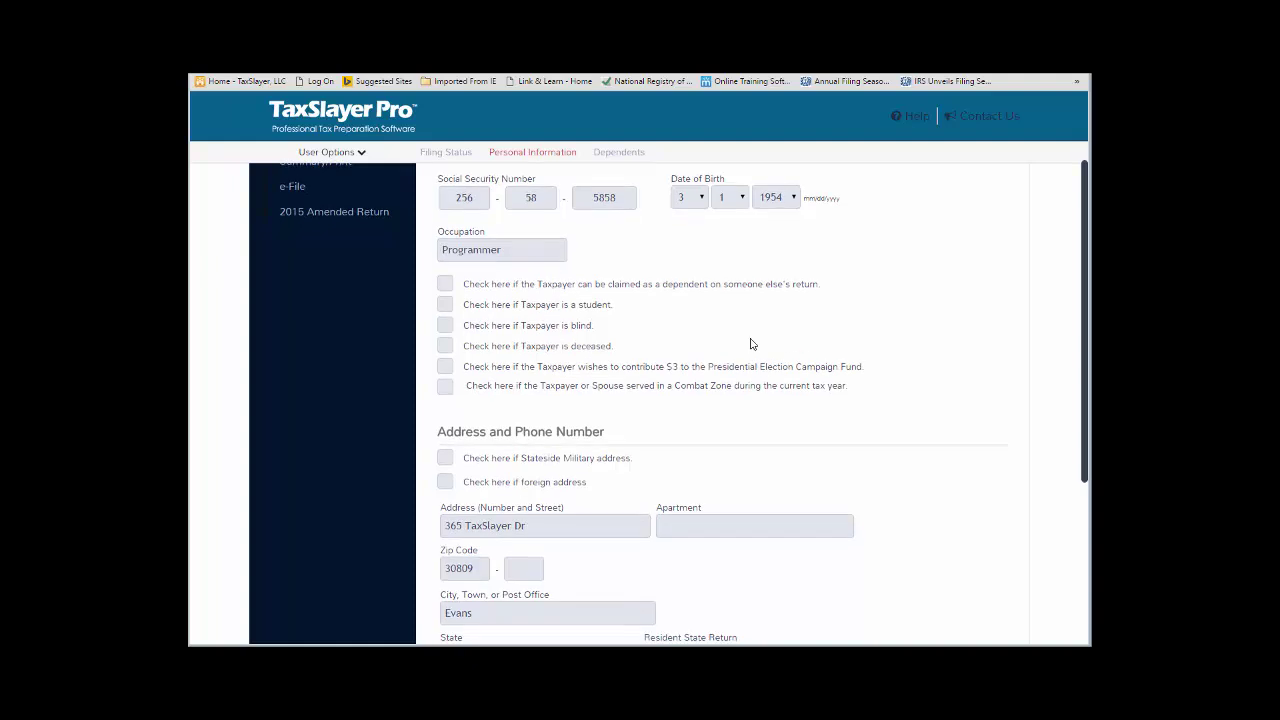
{"action": "scroll", "coordinate": [751, 344], "scroll_direction": "down", "scroll_amount": 3}
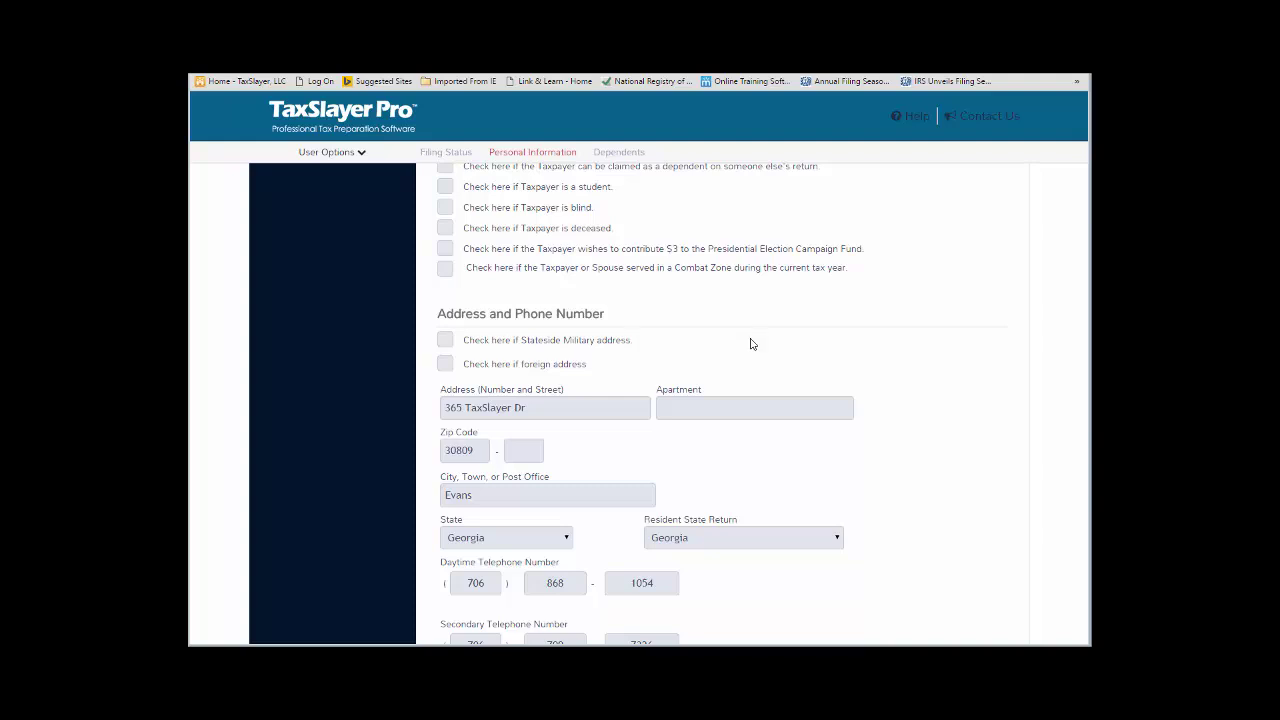
{"action": "scroll", "coordinate": [751, 344], "scroll_direction": "down", "scroll_amount": 3}
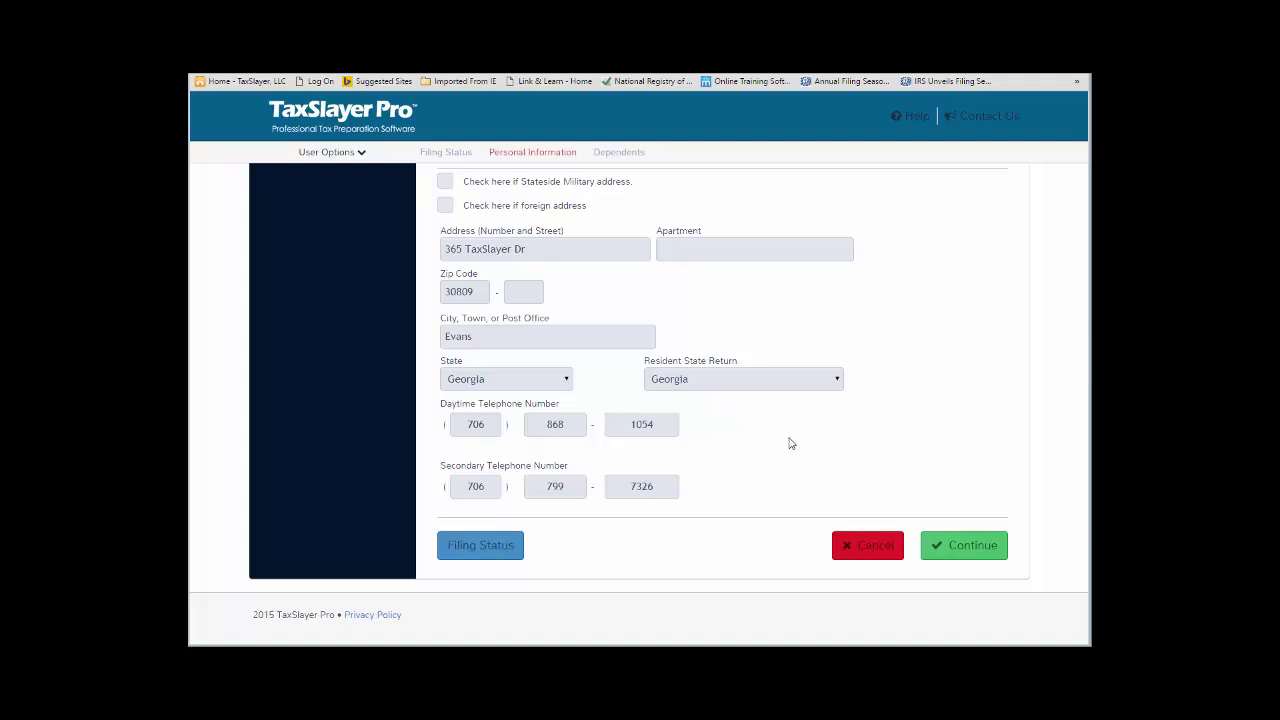
{"action": "left_click", "coordinate": [946, 551]}
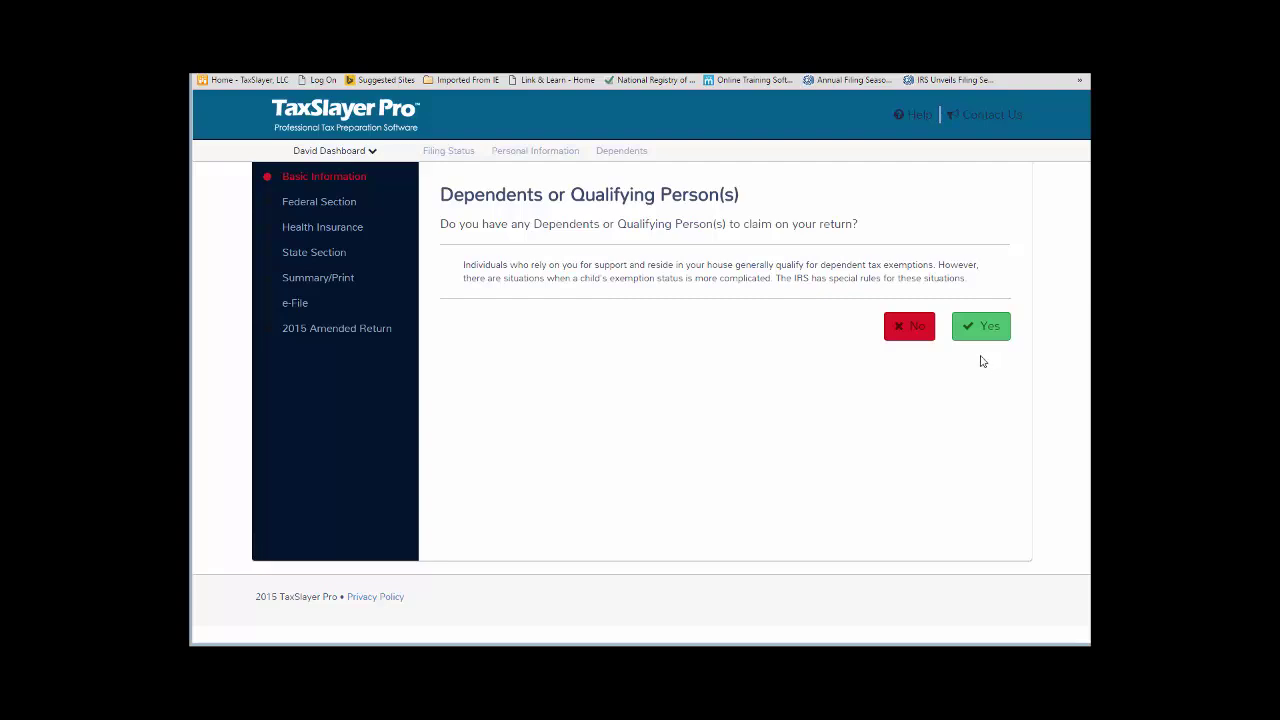
Answer No to dependents or qualifying persons and confirm it.
{"action": "left_click", "coordinate": [915, 338]}
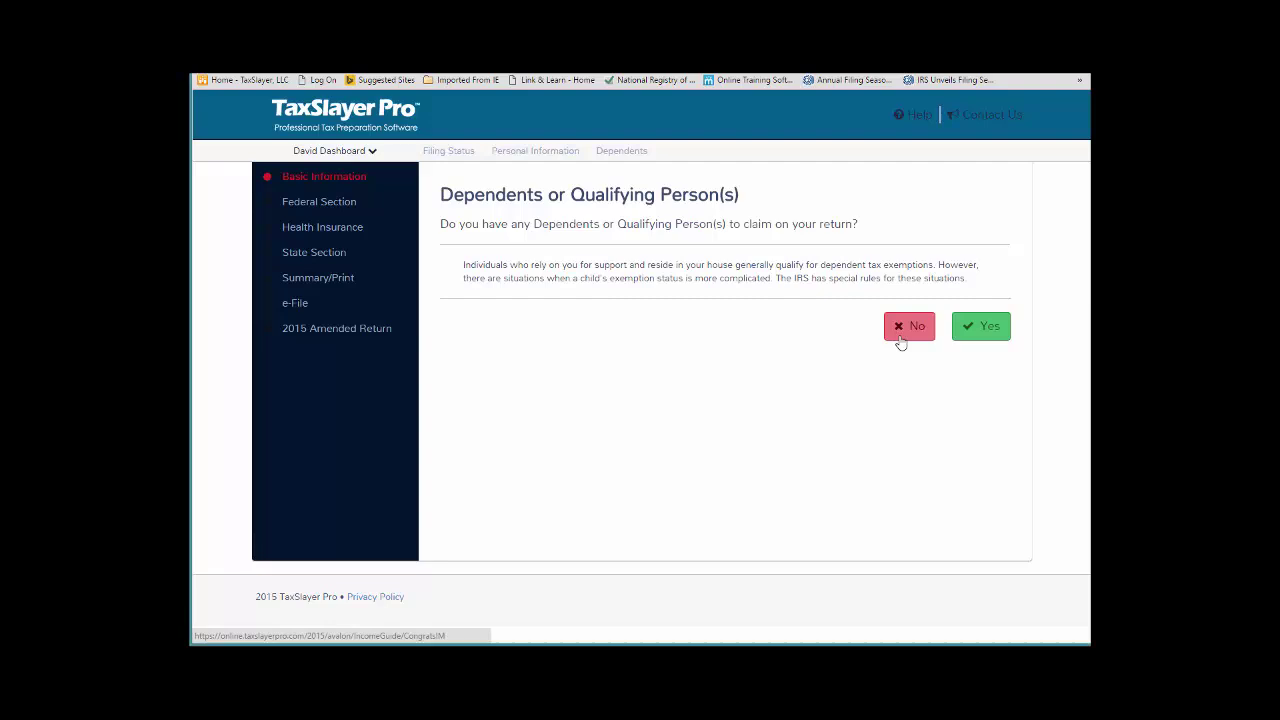
{"action": "left_click", "coordinate": [901, 339]}
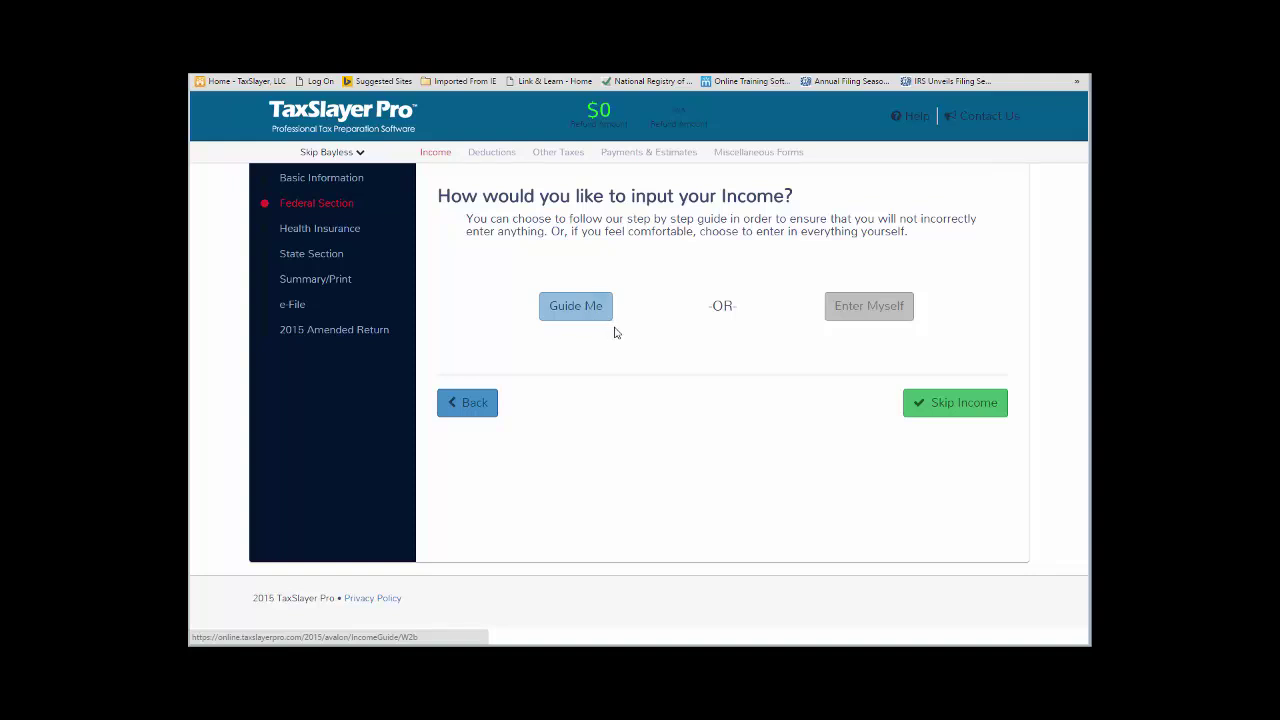
{"action": "left_click", "coordinate": [852, 314]}
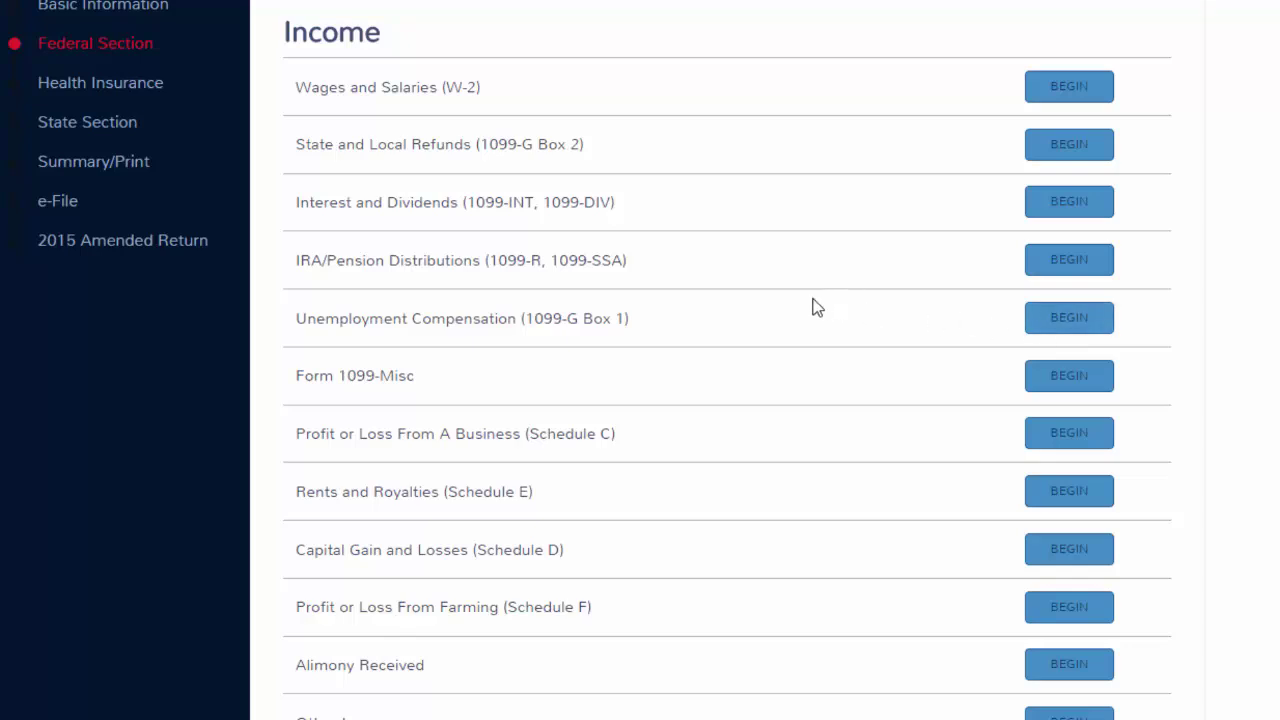
{"action": "scroll", "coordinate": [812, 307], "scroll_direction": "down", "scroll_amount": 4}
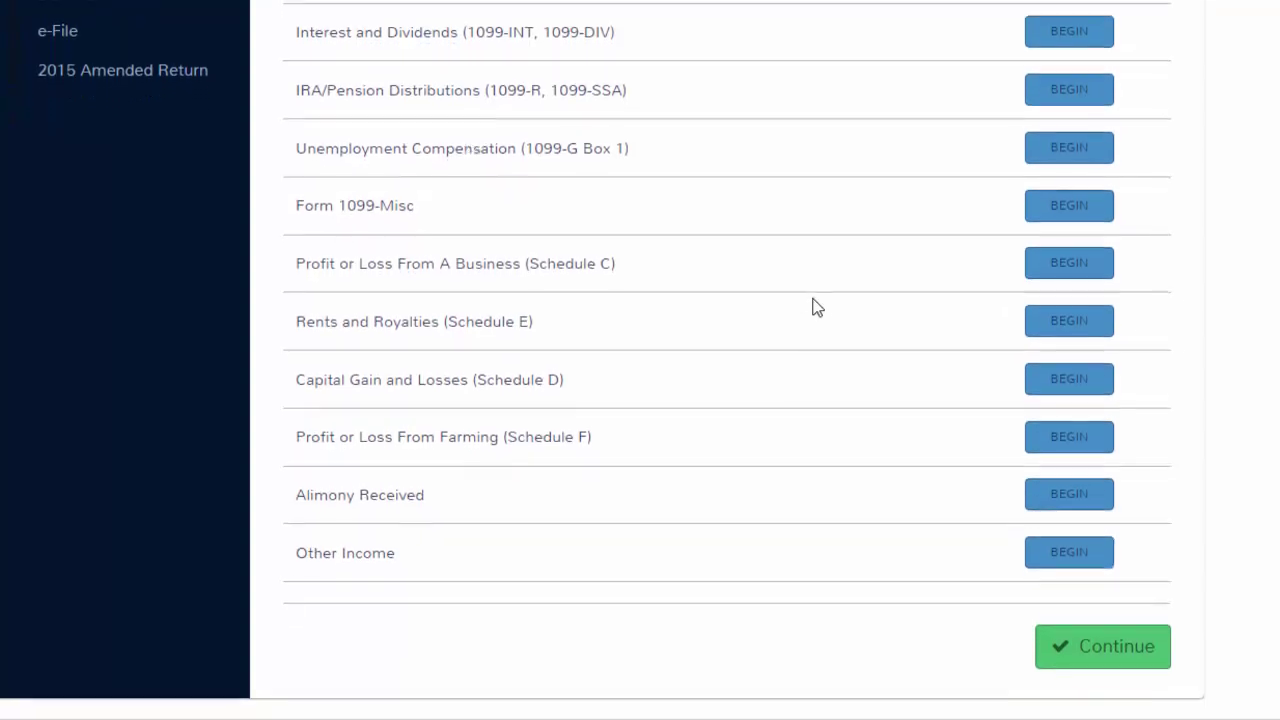
{"action": "scroll", "coordinate": [812, 307], "scroll_direction": "up", "scroll_amount": 4}
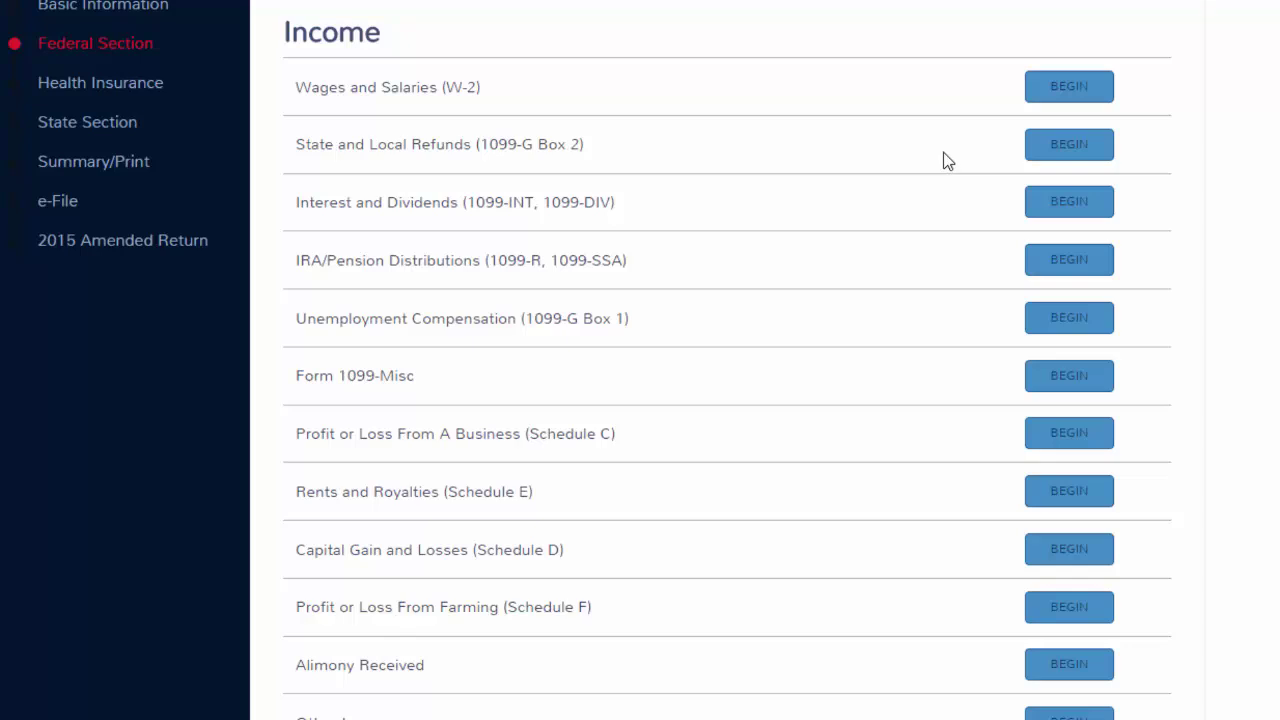
Enter the TaxSlayer W-2 with $42000 wages, $5200 federal withholding and $2600 Georgia state tax.
{"action": "left_click", "coordinate": [1069, 88]}
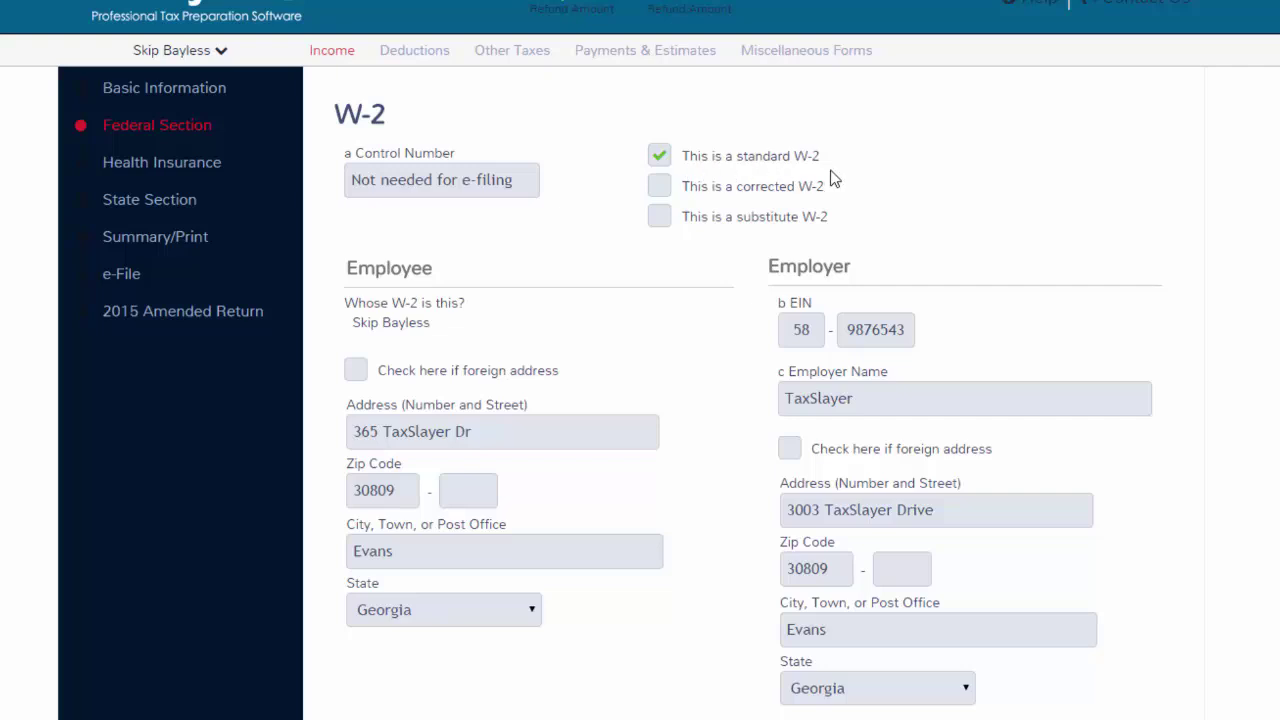
{"action": "scroll", "coordinate": [912, 188], "scroll_direction": "down", "scroll_amount": 3}
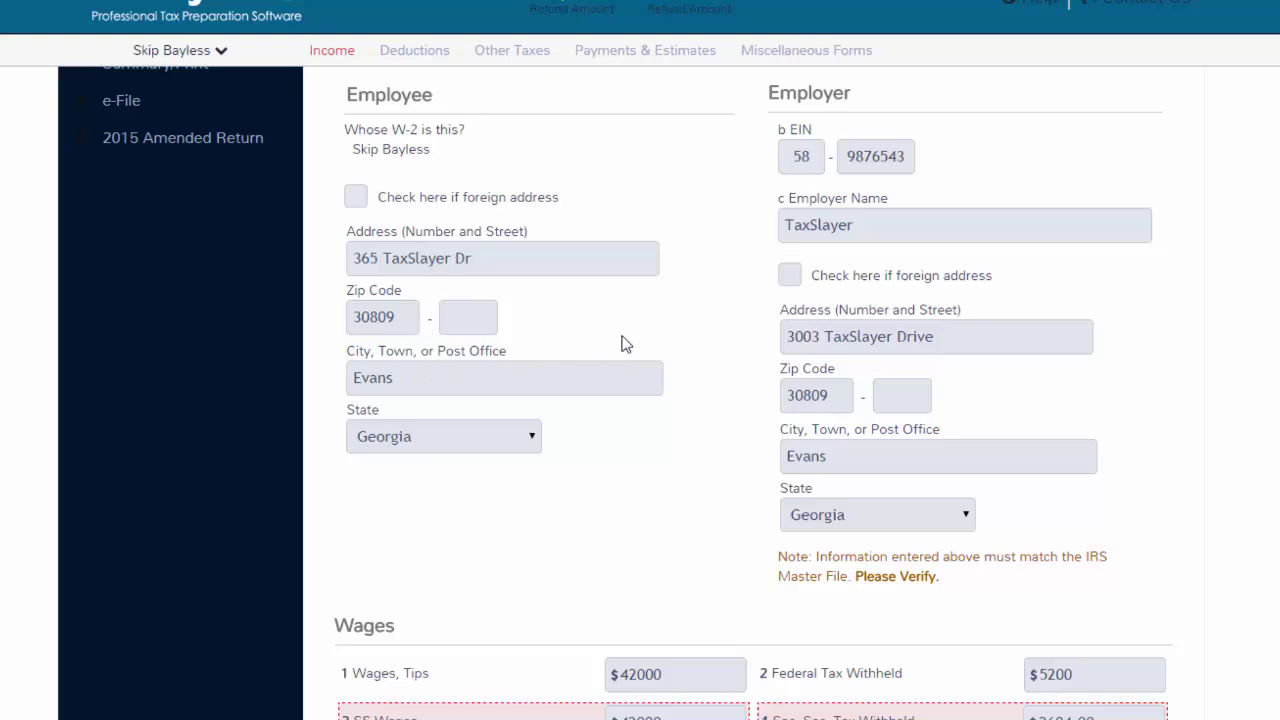
{"action": "scroll", "coordinate": [741, 363], "scroll_direction": "down", "scroll_amount": 4}
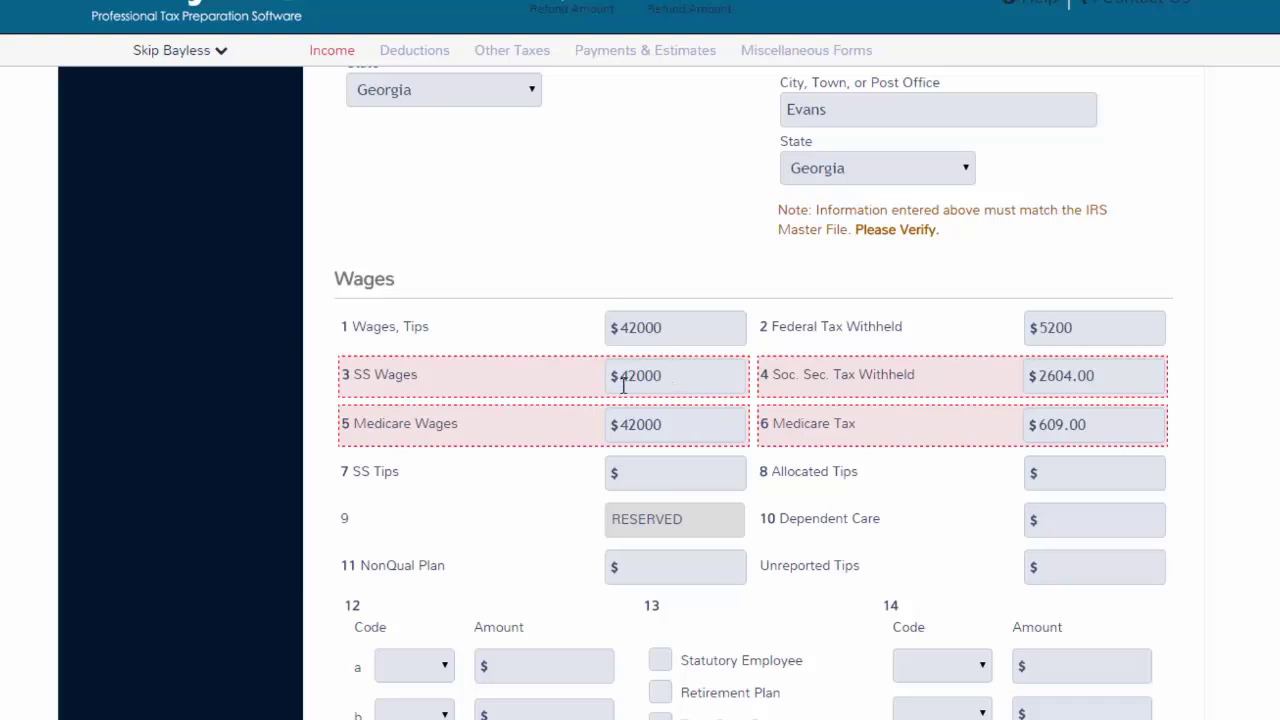
{"action": "scroll", "coordinate": [682, 437], "scroll_direction": "down", "scroll_amount": 2}
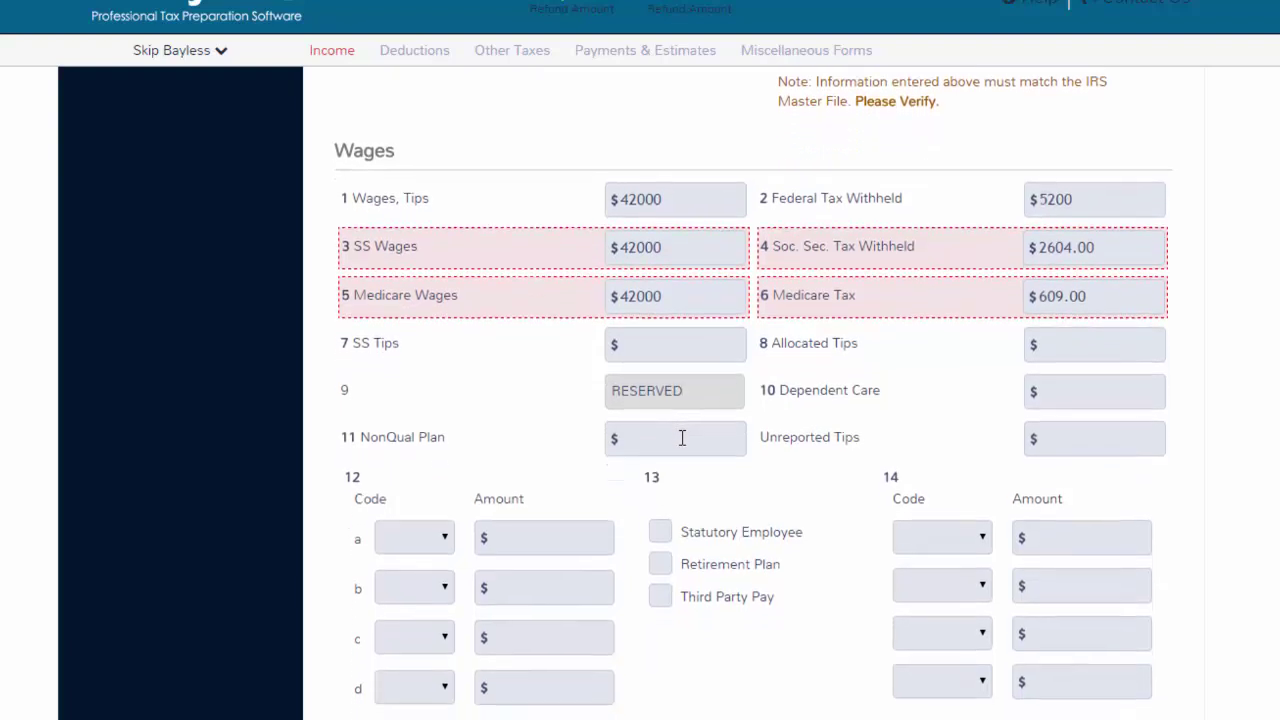
{"action": "scroll", "coordinate": [682, 437], "scroll_direction": "down", "scroll_amount": 5}
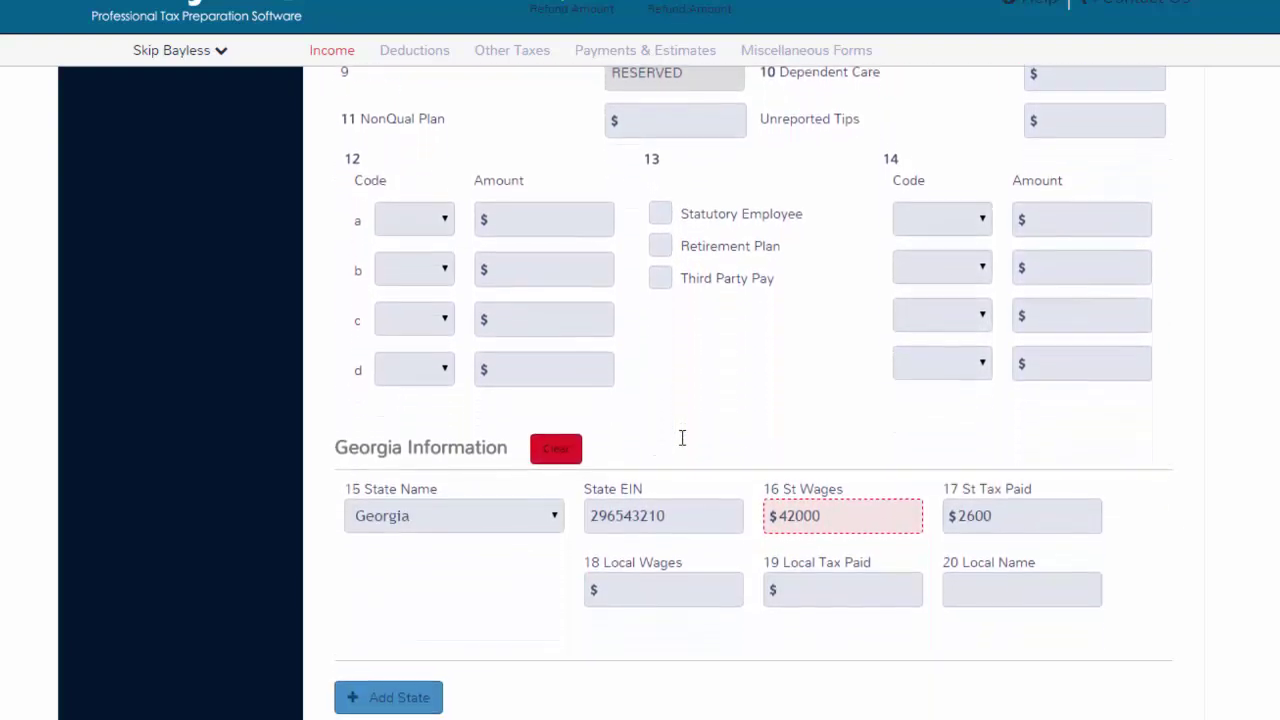
{"action": "scroll", "coordinate": [600, 460], "scroll_direction": "down", "scroll_amount": 1}
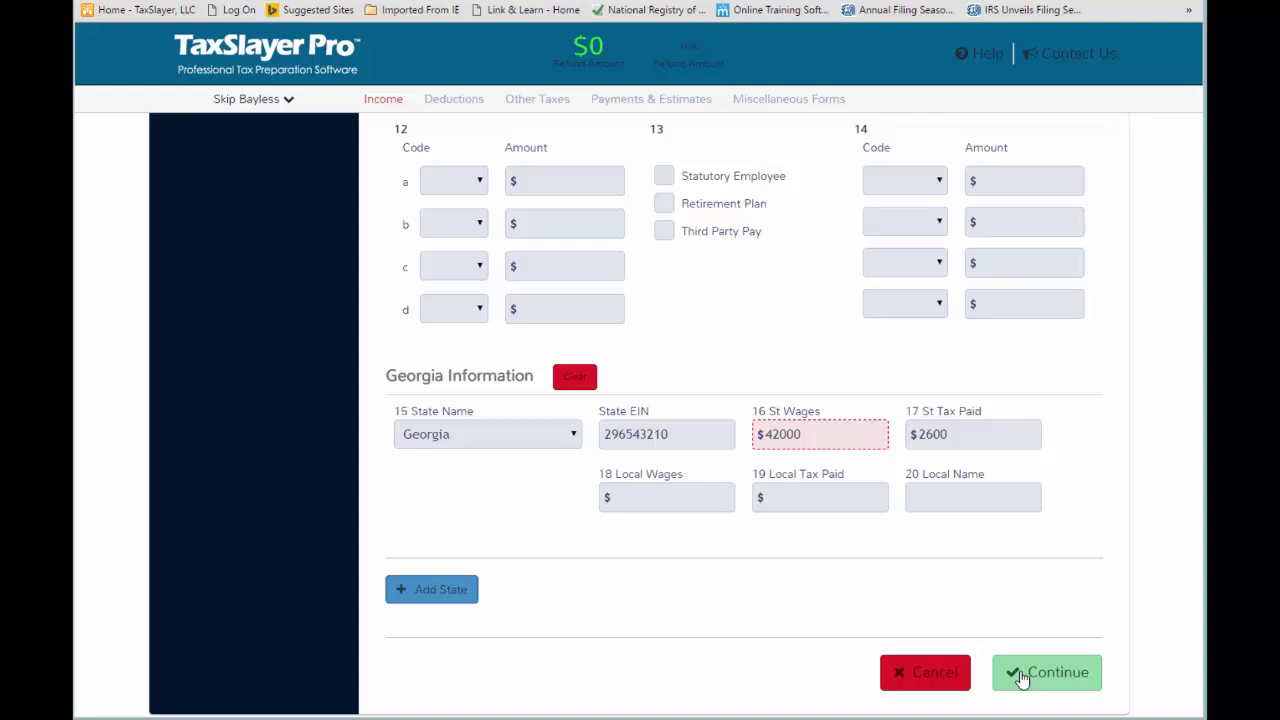
Save the $42,000 W-2, raising the refund to $902, and return to the Income list.
{"action": "left_click", "coordinate": [1022, 676]}
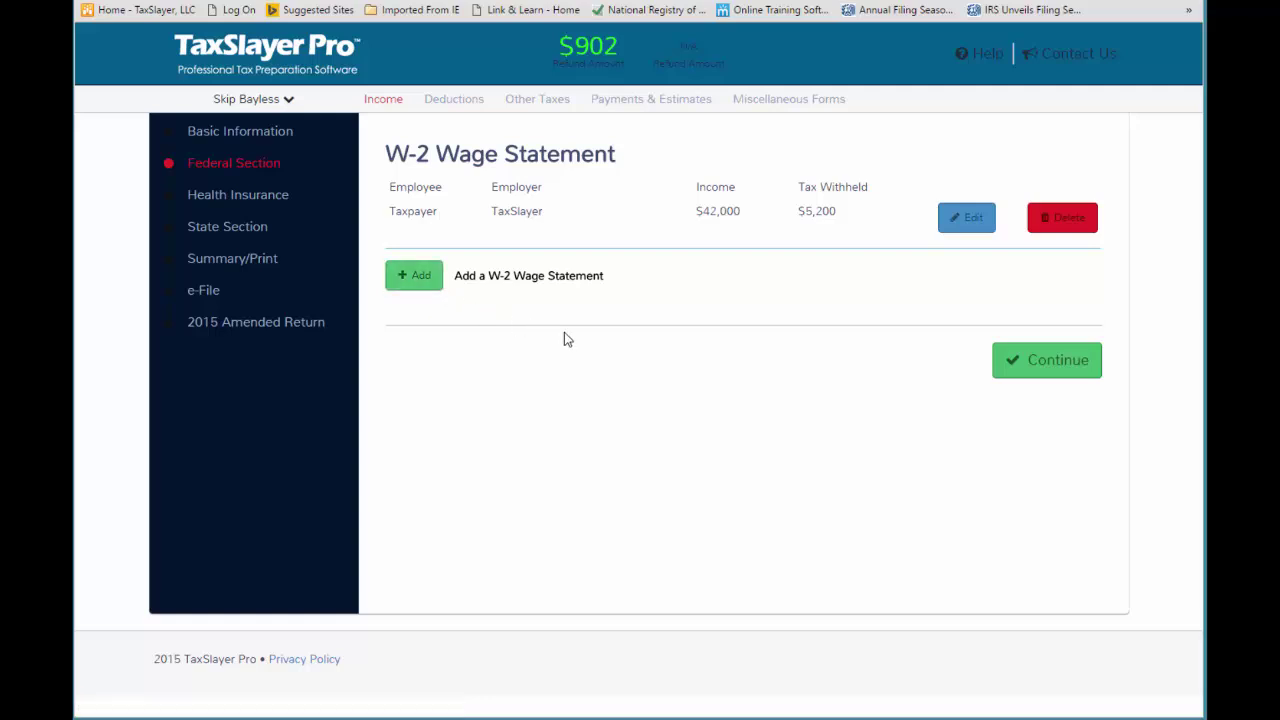
{"action": "left_click", "coordinate": [1033, 370]}
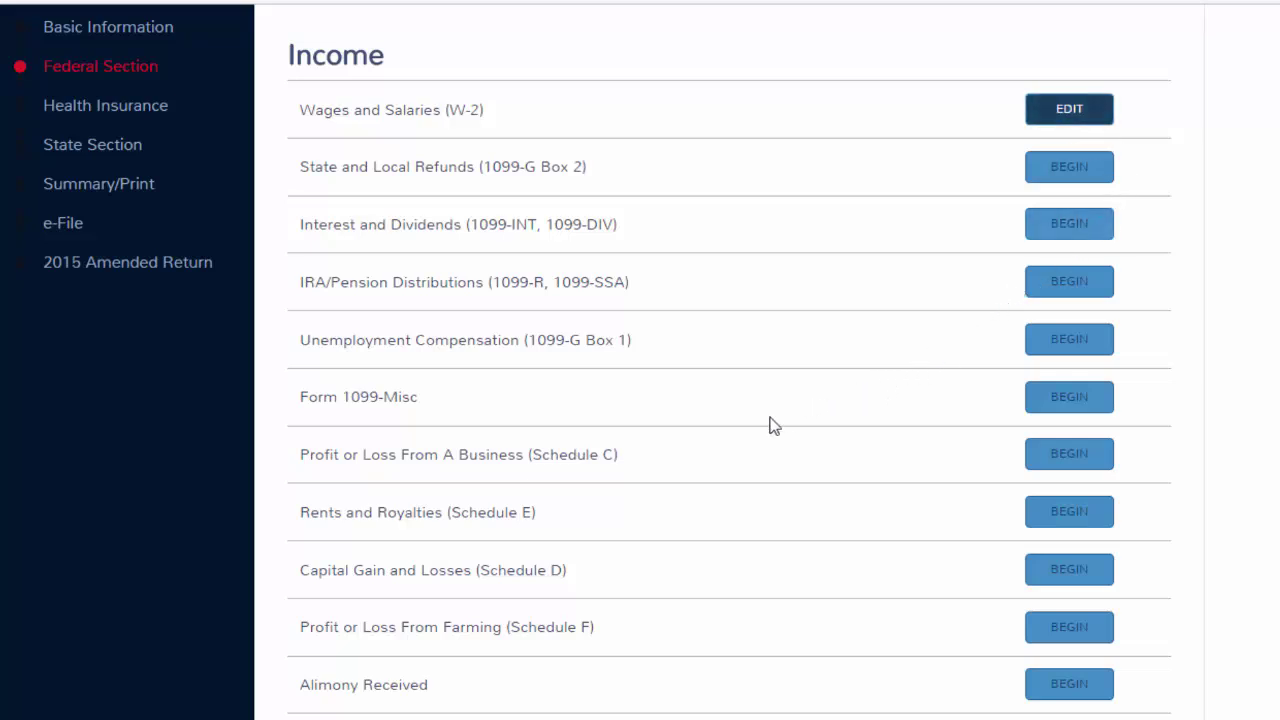
{"action": "scroll", "coordinate": [661, 465], "scroll_direction": "down", "scroll_amount": 1}
{"action": "scroll", "coordinate": [661, 465], "scroll_direction": "down", "scroll_amount": 1}
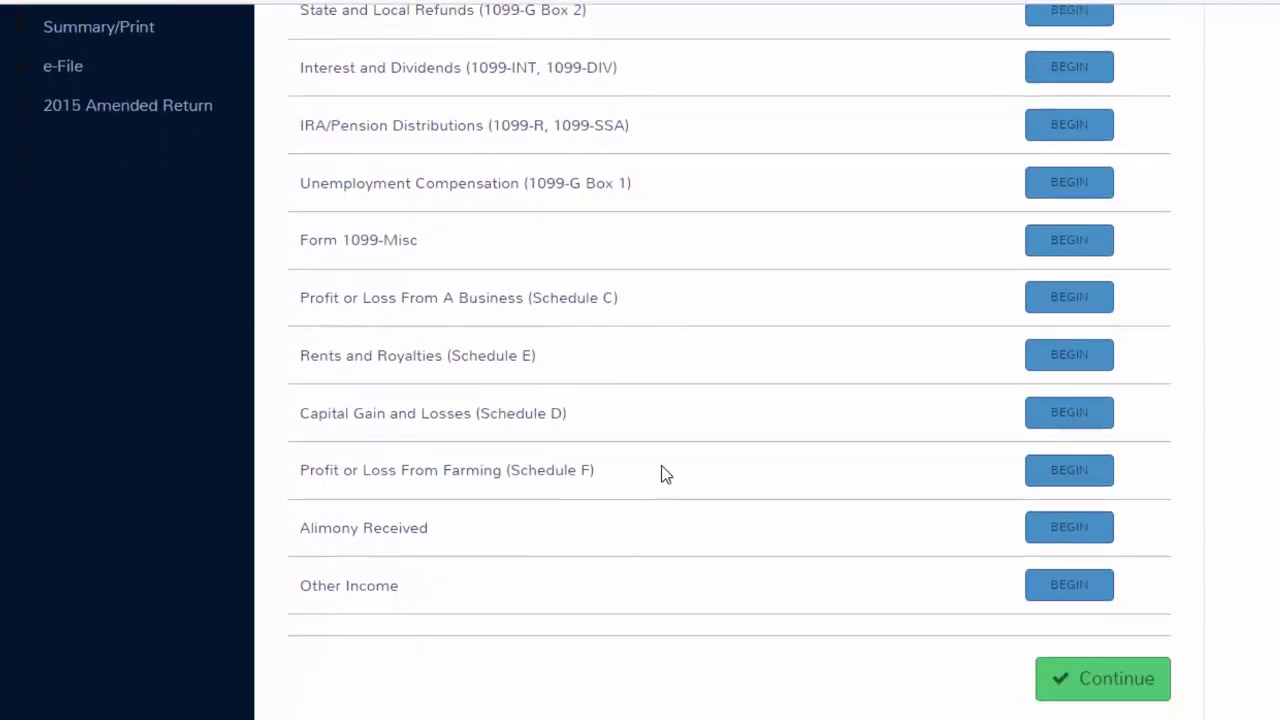
{"action": "scroll", "coordinate": [661, 465], "scroll_direction": "up", "scroll_amount": 2}
{"action": "scroll", "coordinate": [661, 465], "scroll_direction": "up", "scroll_amount": 1}
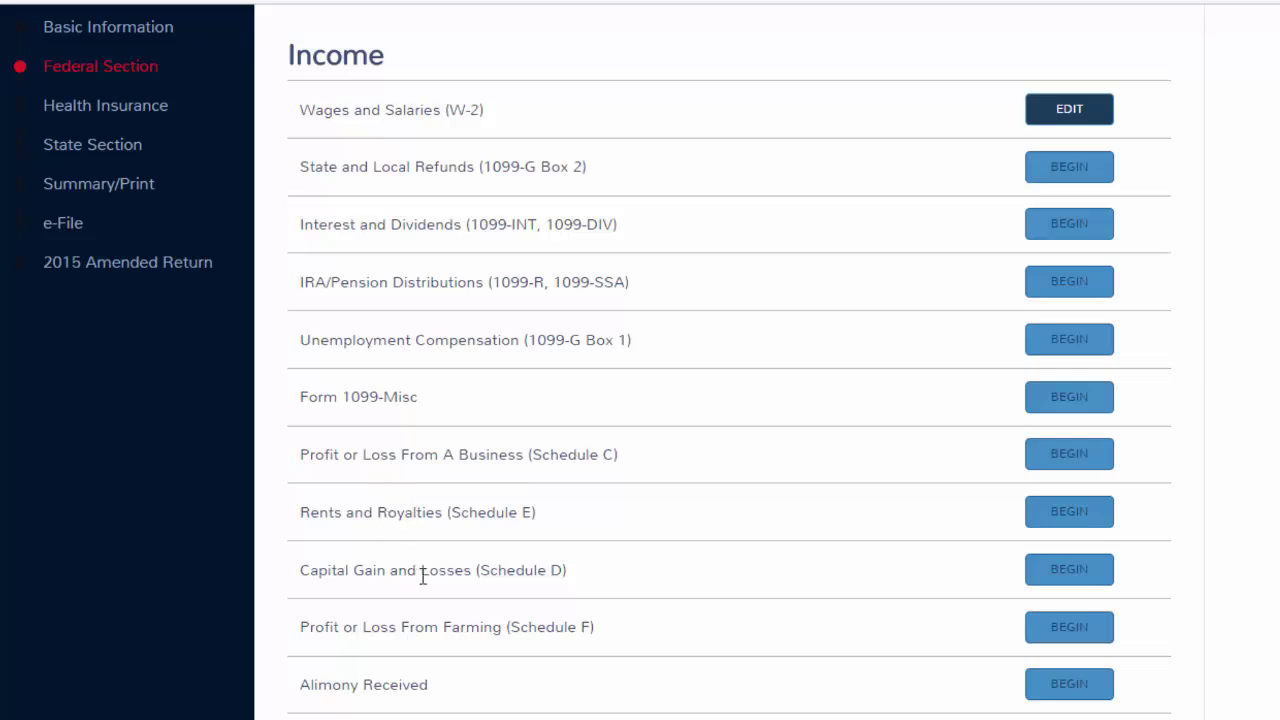
{"action": "scroll", "coordinate": [465, 561], "scroll_direction": "down", "scroll_amount": 1}
{"action": "scroll", "coordinate": [465, 561], "scroll_direction": "down", "scroll_amount": 2}
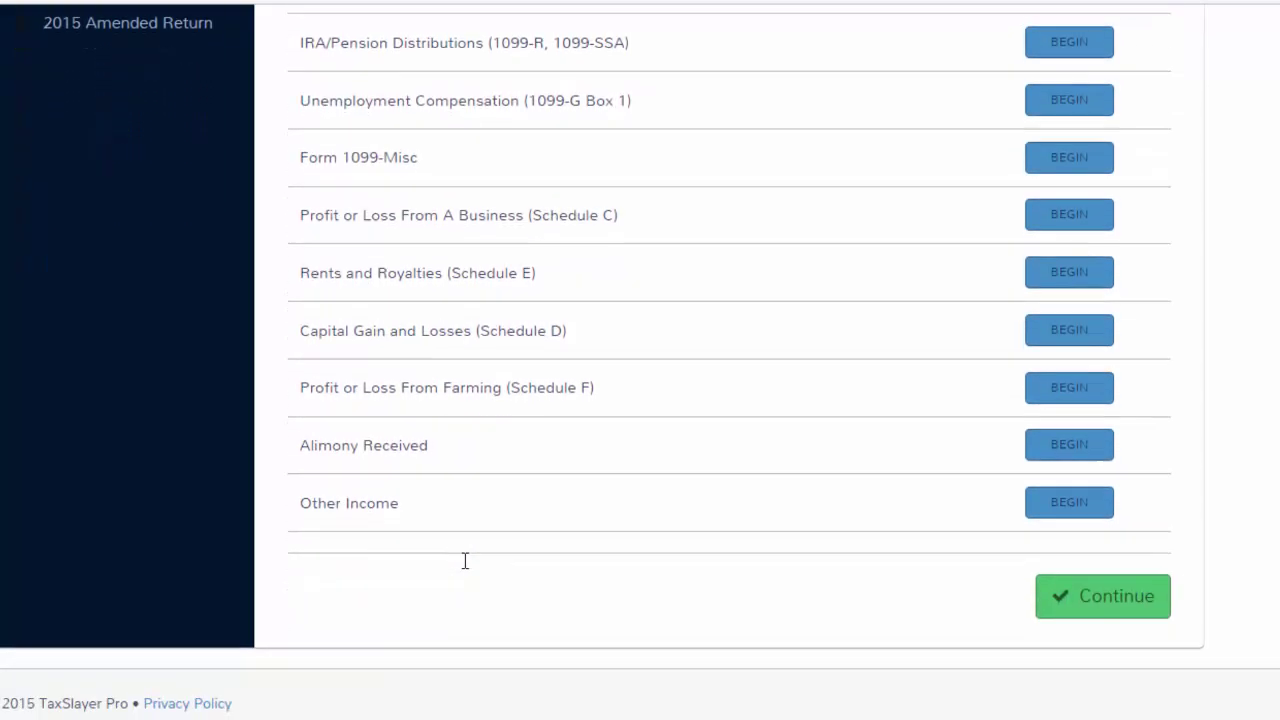
Finish Income, choose Enter Myself for deductions, and bring up the Adjustments list.
{"action": "left_click", "coordinate": [1061, 612]}
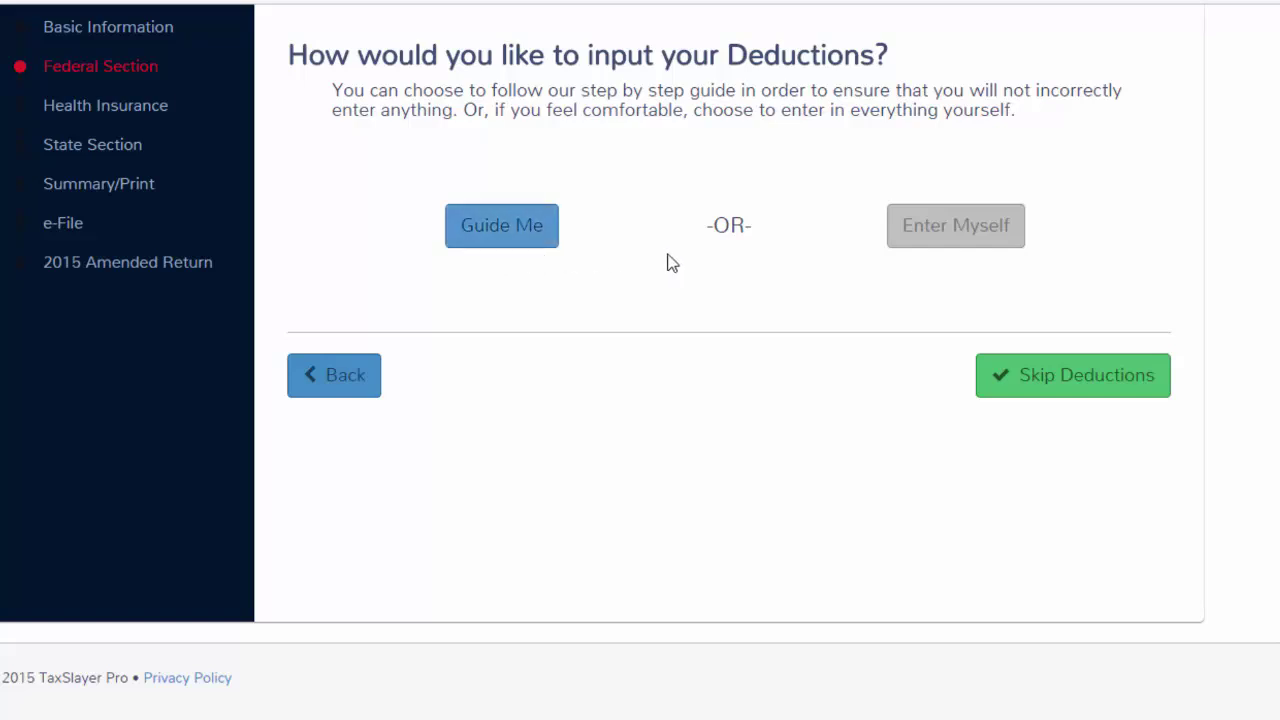
{"action": "left_click", "coordinate": [939, 237]}
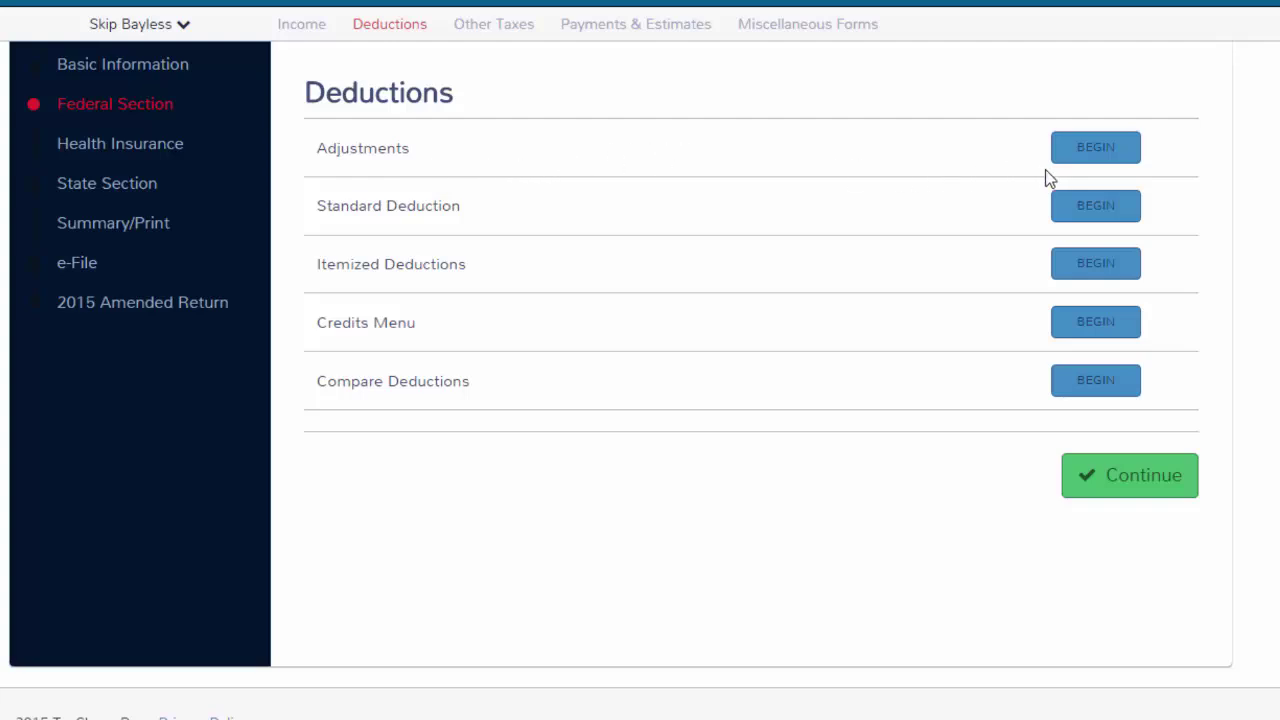
{"action": "left_click", "coordinate": [1079, 158]}
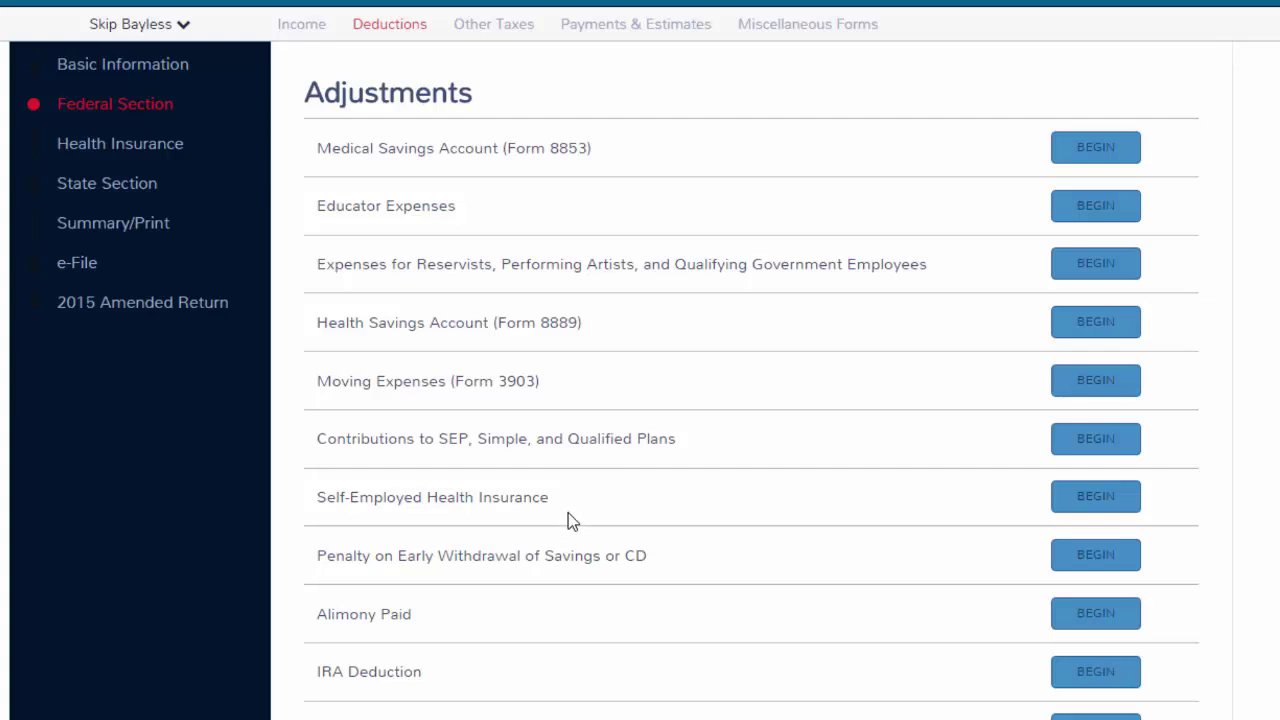
{"action": "scroll", "coordinate": [563, 615], "scroll_direction": "down", "scroll_amount": 3}
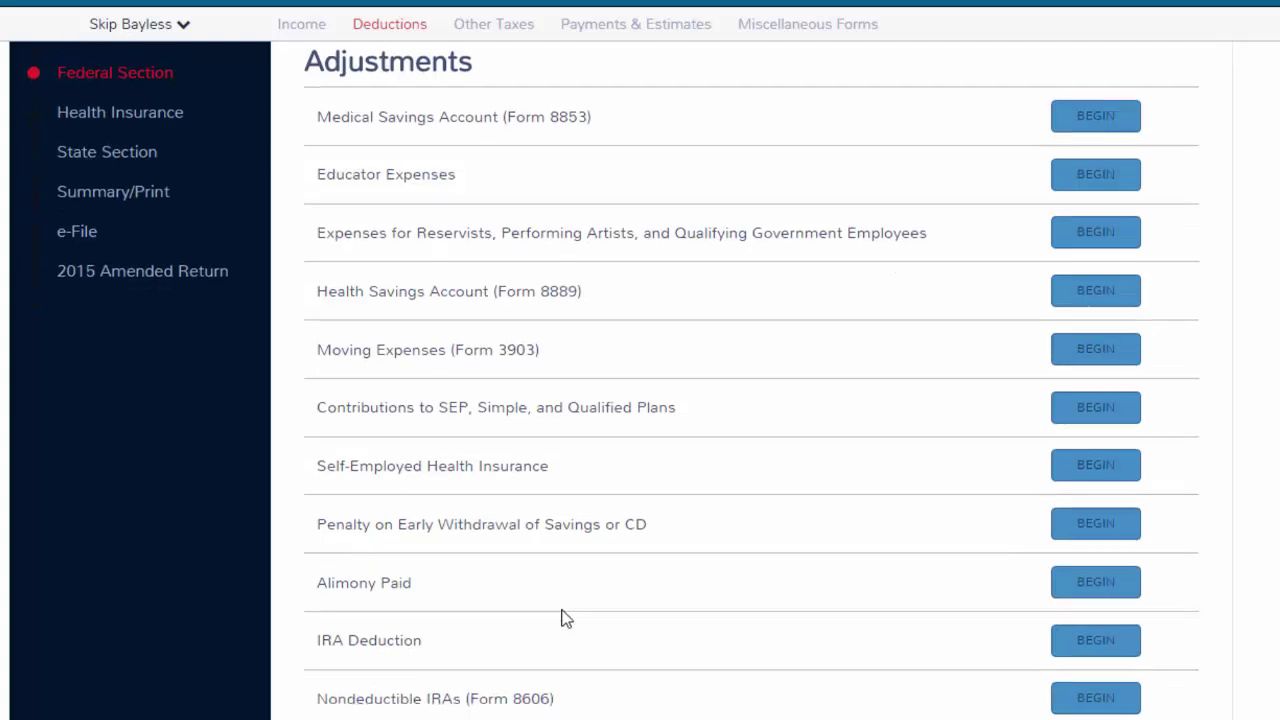
{"action": "scroll", "coordinate": [563, 617], "scroll_direction": "down", "scroll_amount": 3}
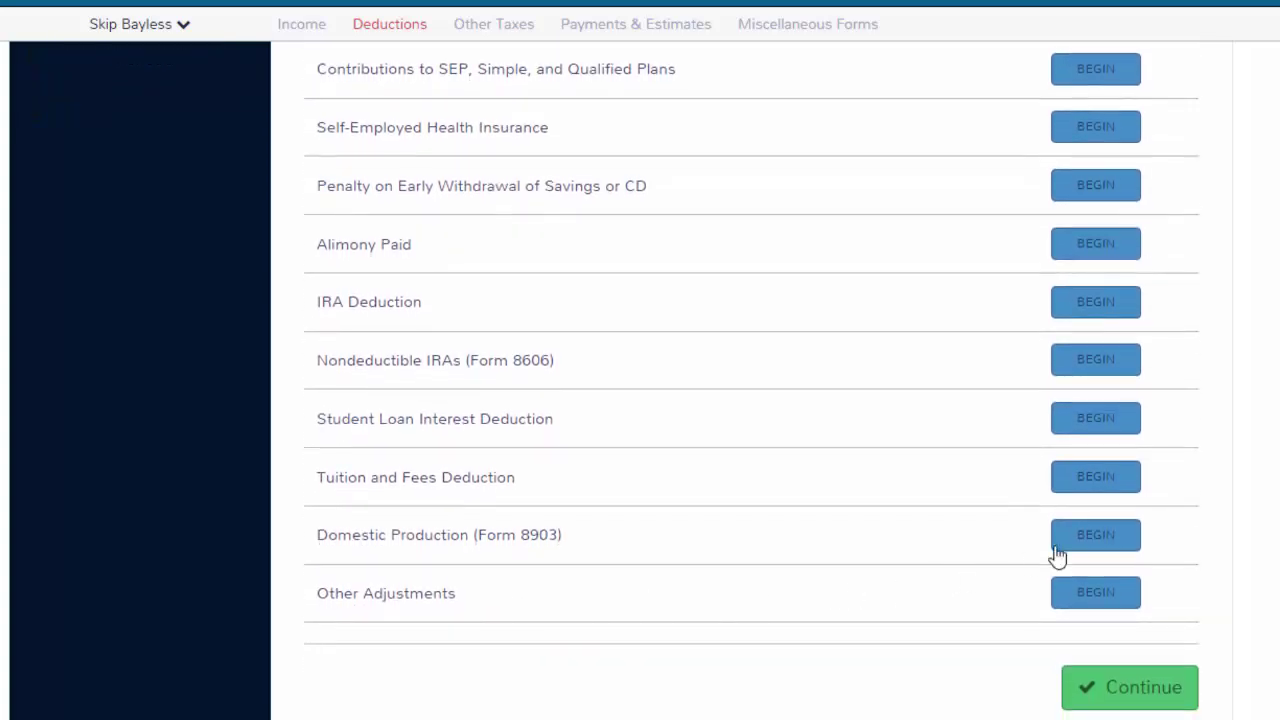
Skip adjustments, view the Standard Deduction explanation, and go back to the Deductions menu.
{"action": "left_click", "coordinate": [1085, 700]}
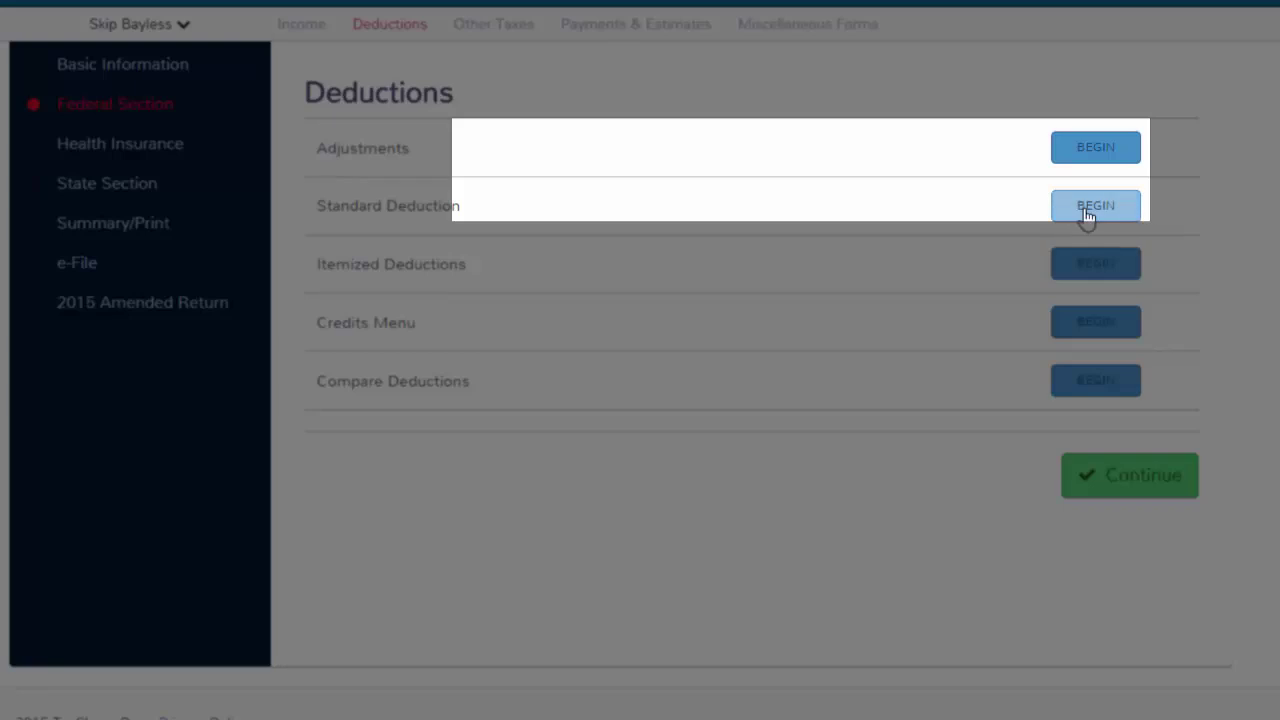
{"action": "left_click", "coordinate": [1088, 212]}
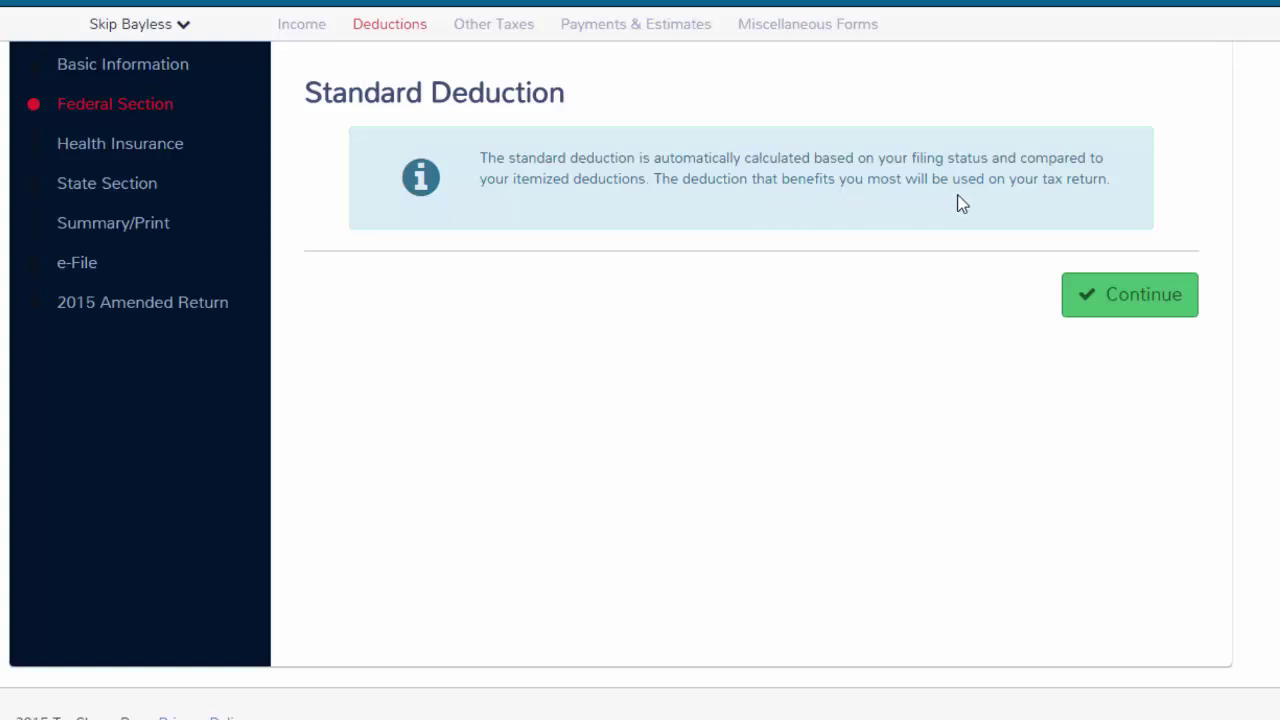
{"action": "left_click", "coordinate": [1088, 303]}
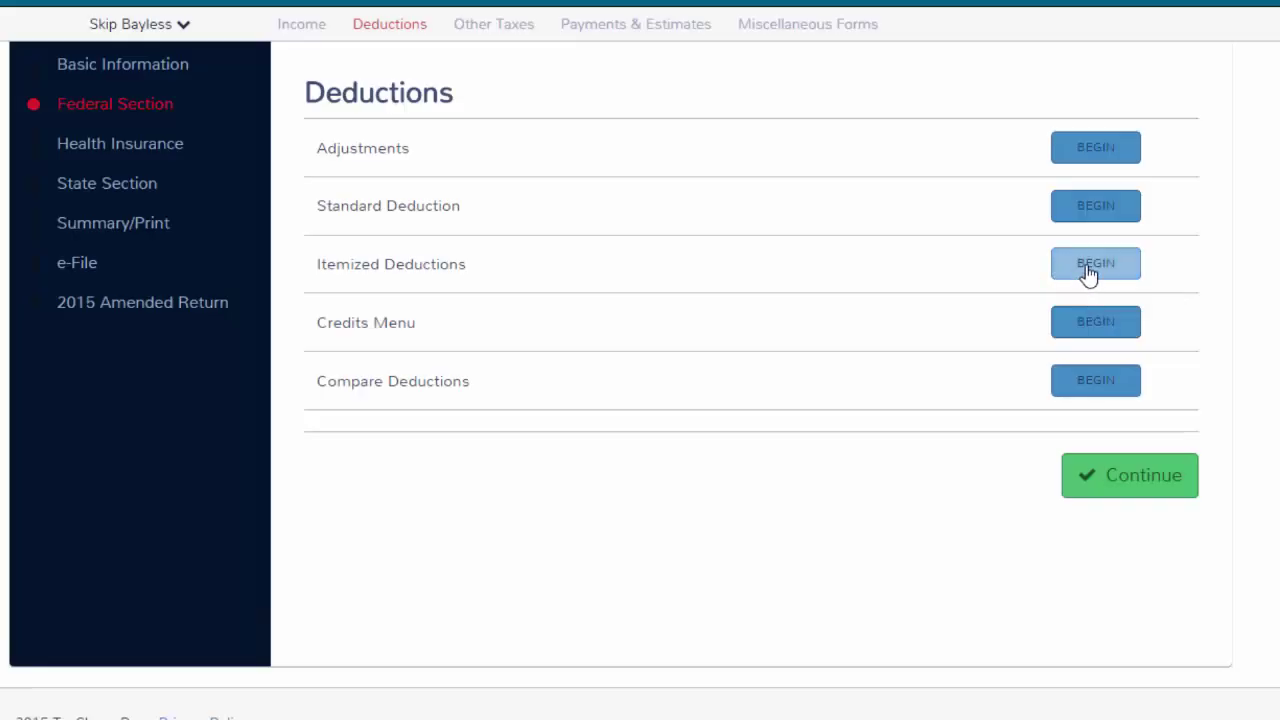
{"action": "left_click", "coordinate": [1088, 274]}
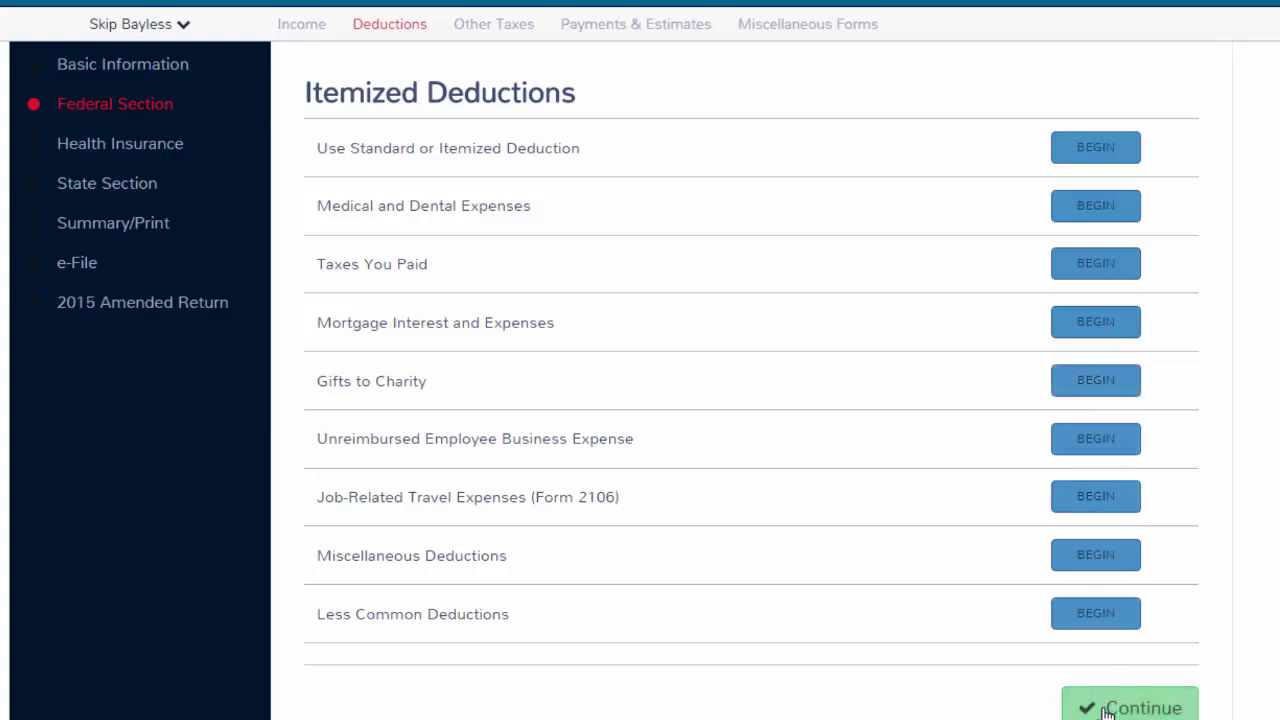
{"action": "left_click", "coordinate": [1107, 709]}
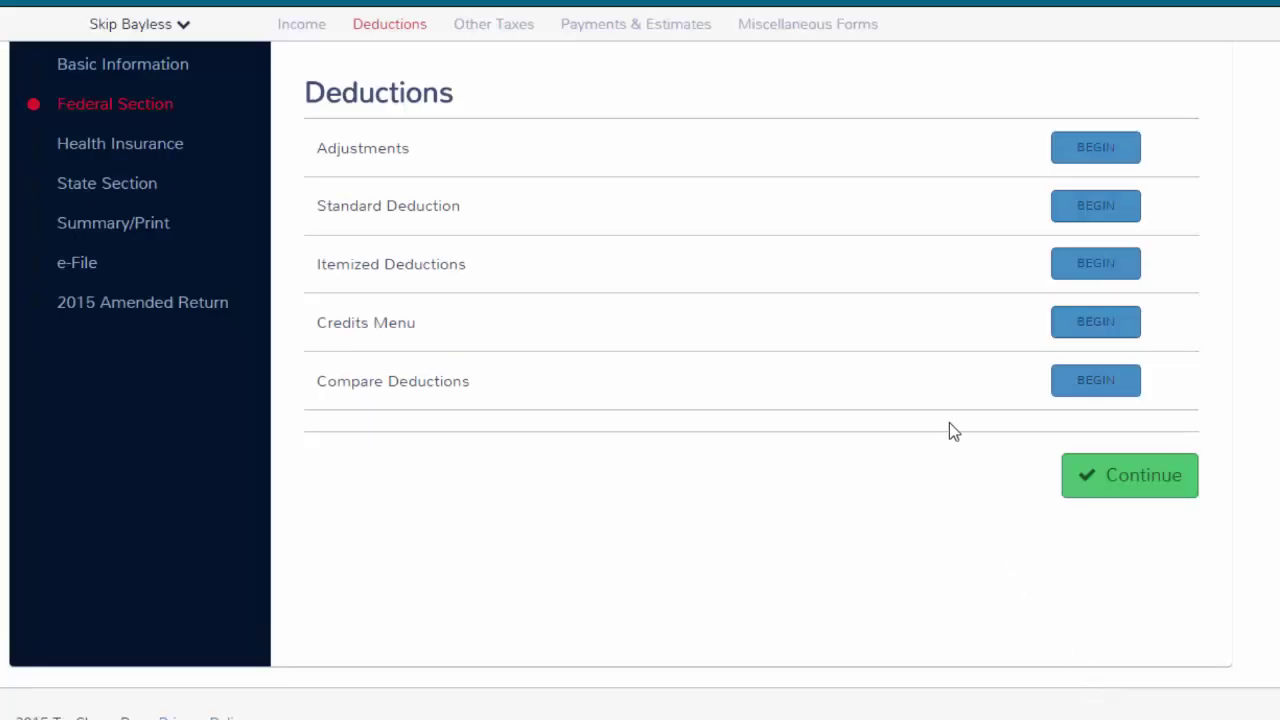
{"action": "left_click", "coordinate": [1089, 323]}
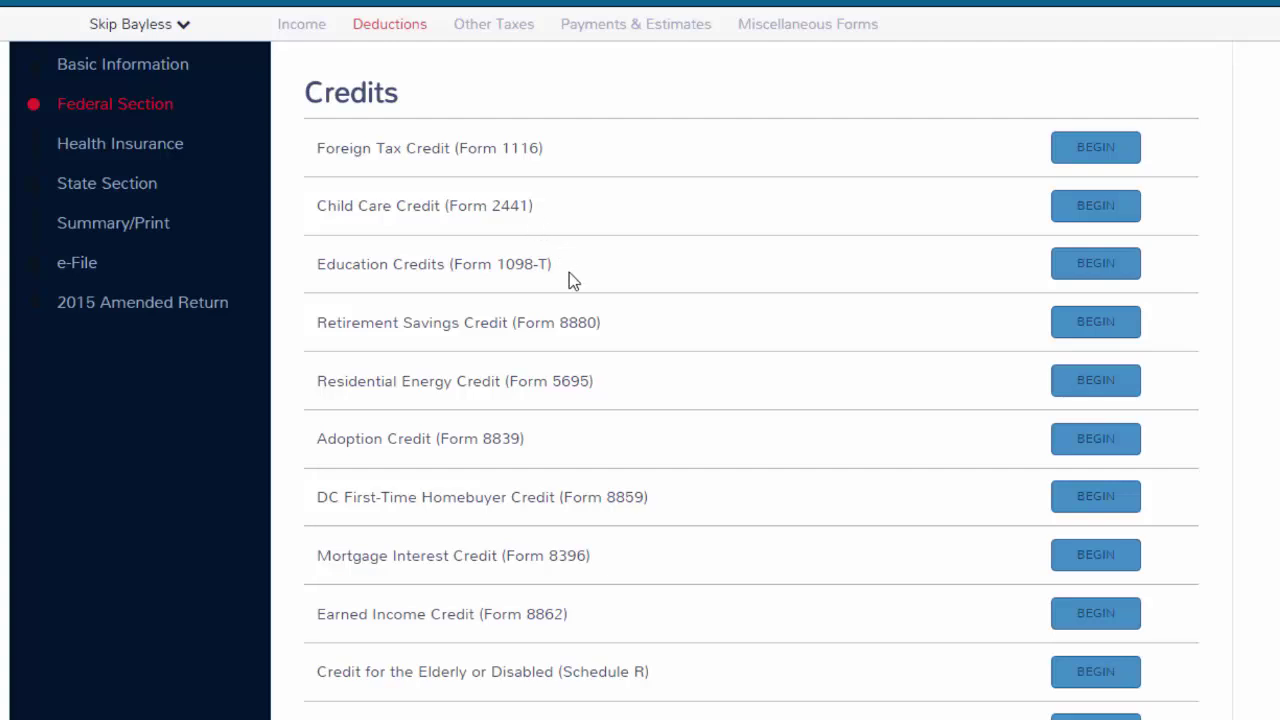
{"action": "scroll", "coordinate": [674, 268], "scroll_direction": "down", "scroll_amount": 1}
{"action": "scroll", "coordinate": [674, 277], "scroll_direction": "down", "scroll_amount": 3}
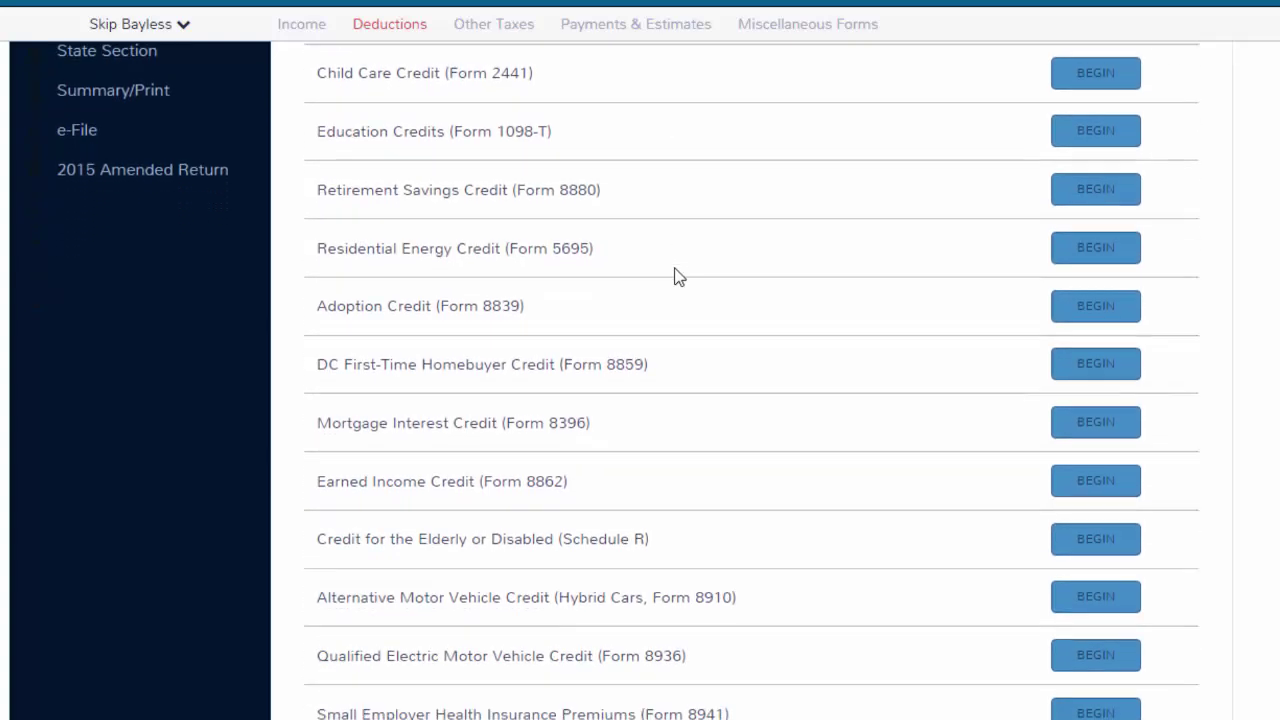
{"action": "scroll", "coordinate": [674, 277], "scroll_direction": "down", "scroll_amount": 1}
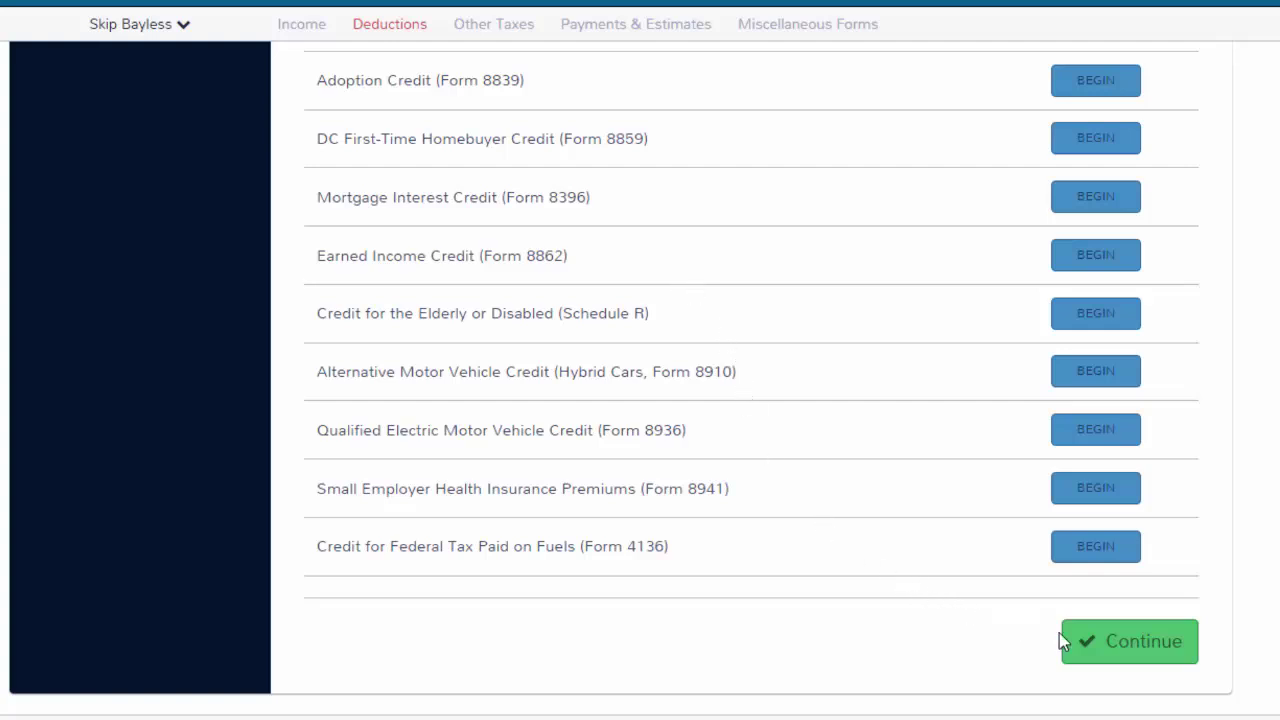
{"action": "left_click", "coordinate": [1094, 648]}
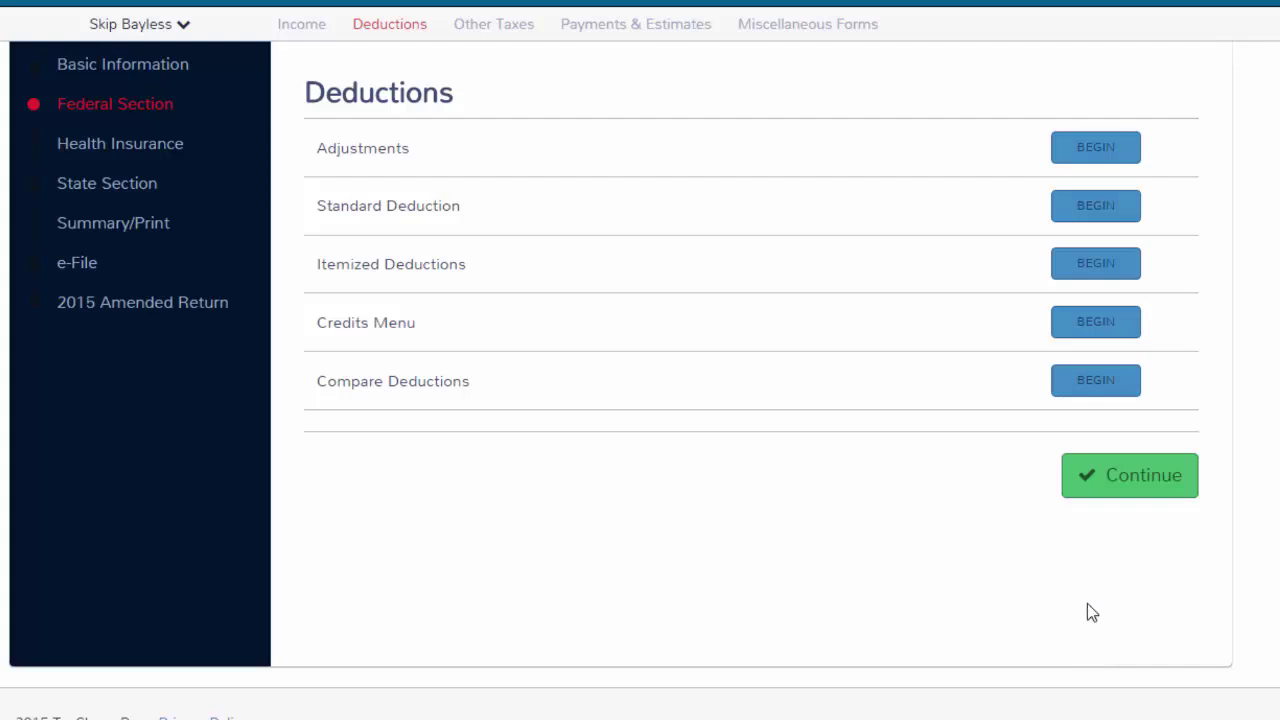
Compare the $6,300 standard deduction with $2,600 itemized, then continue on to Other Taxes.
{"action": "left_click", "coordinate": [1086, 384]}
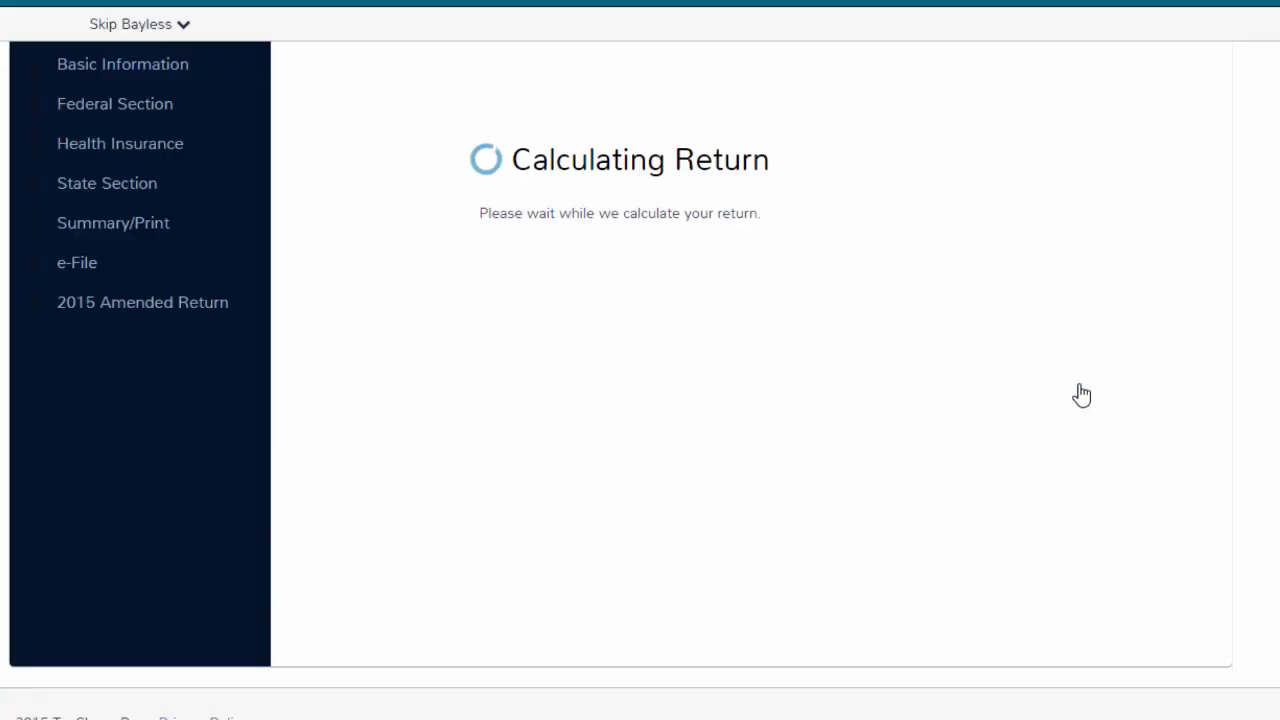
{"action": "left_click", "coordinate": [1082, 392]}
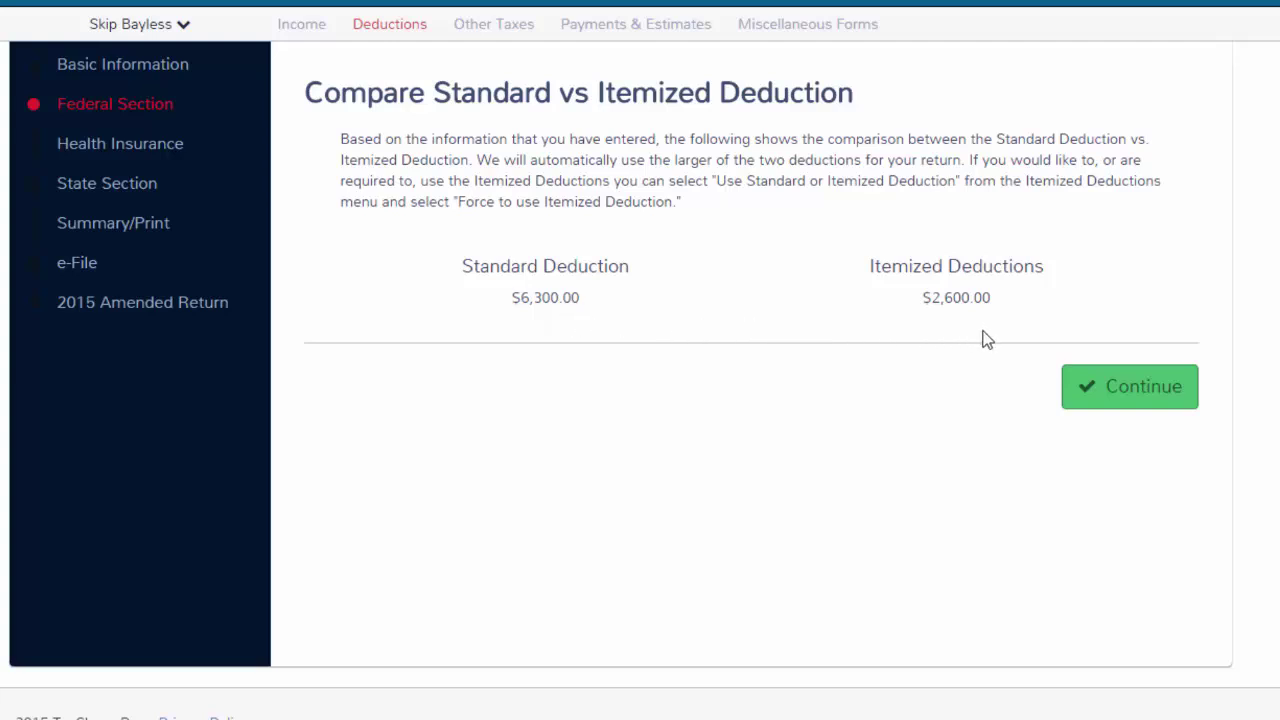
{"action": "left_click", "coordinate": [1109, 388]}
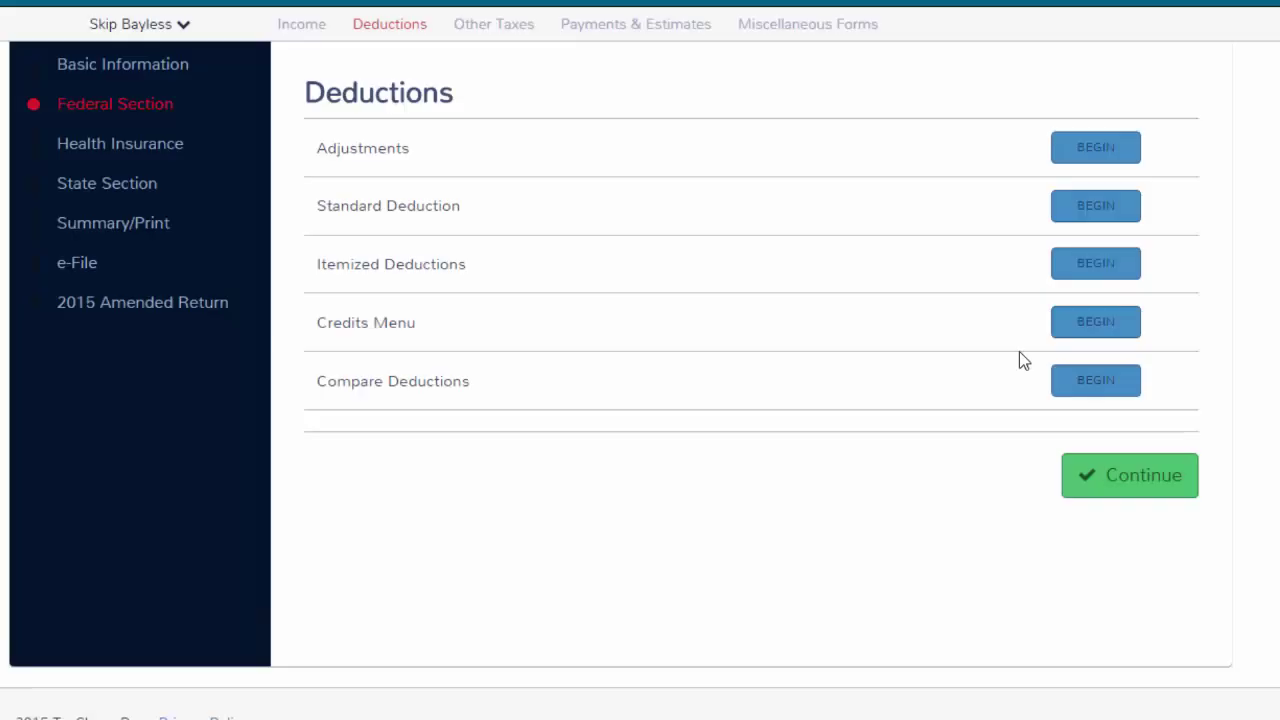
{"action": "left_click", "coordinate": [1087, 482]}
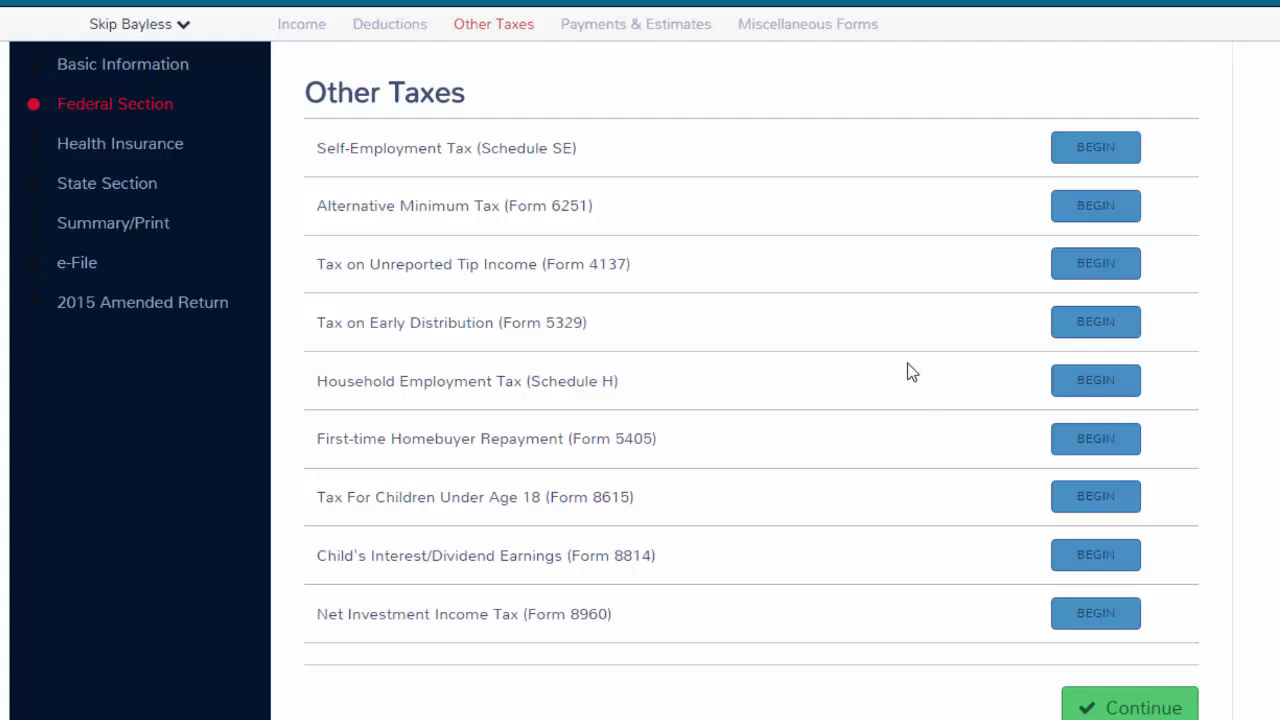
Leave Other Taxes with nothing entered and reach the Payments and Estimates page.
{"action": "left_click", "coordinate": [1095, 712]}
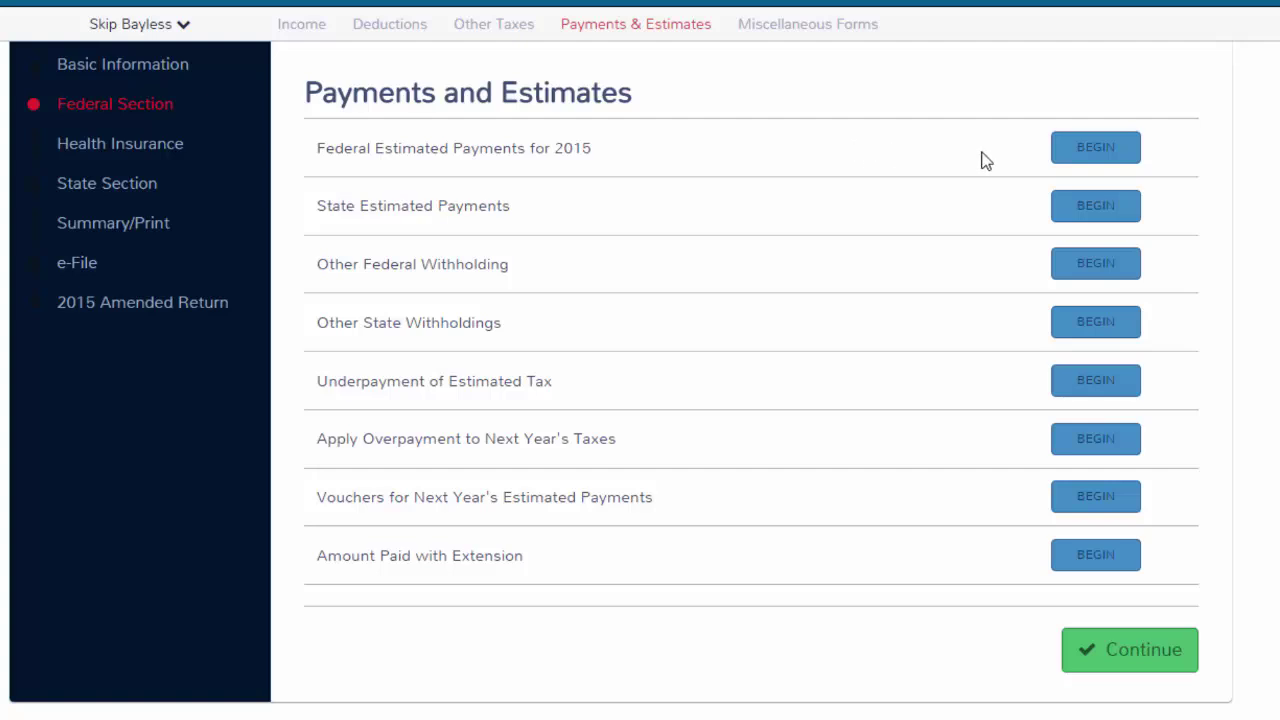
{"action": "left_click", "coordinate": [1063, 157]}
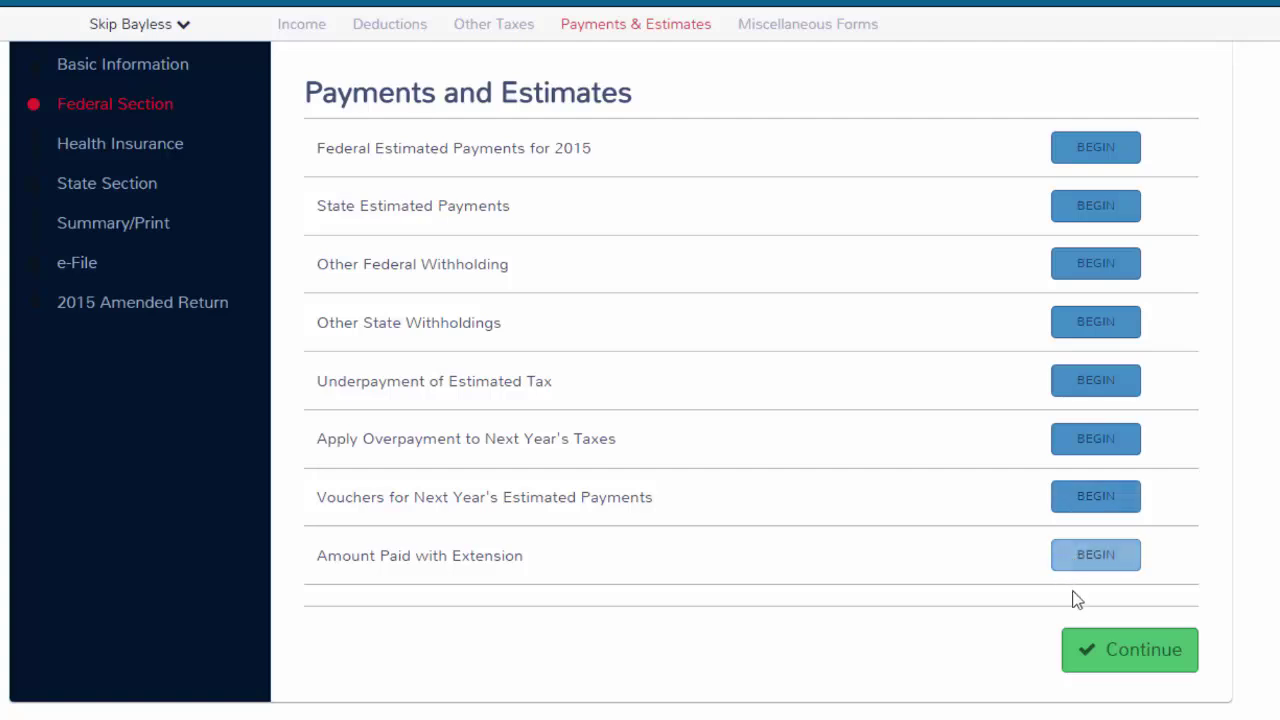
Skip Payments and Estimates and Miscellaneous Forms with no entries.
{"action": "left_click", "coordinate": [1104, 662]}
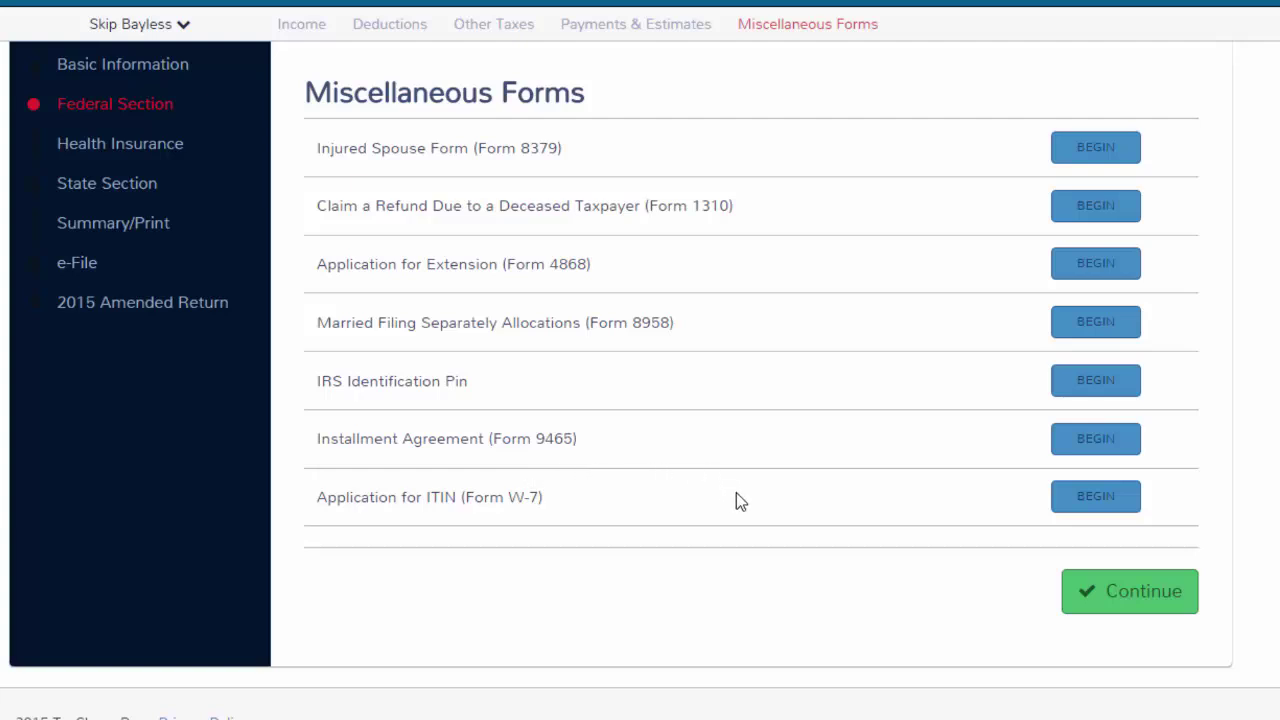
{"action": "left_click", "coordinate": [1082, 597]}
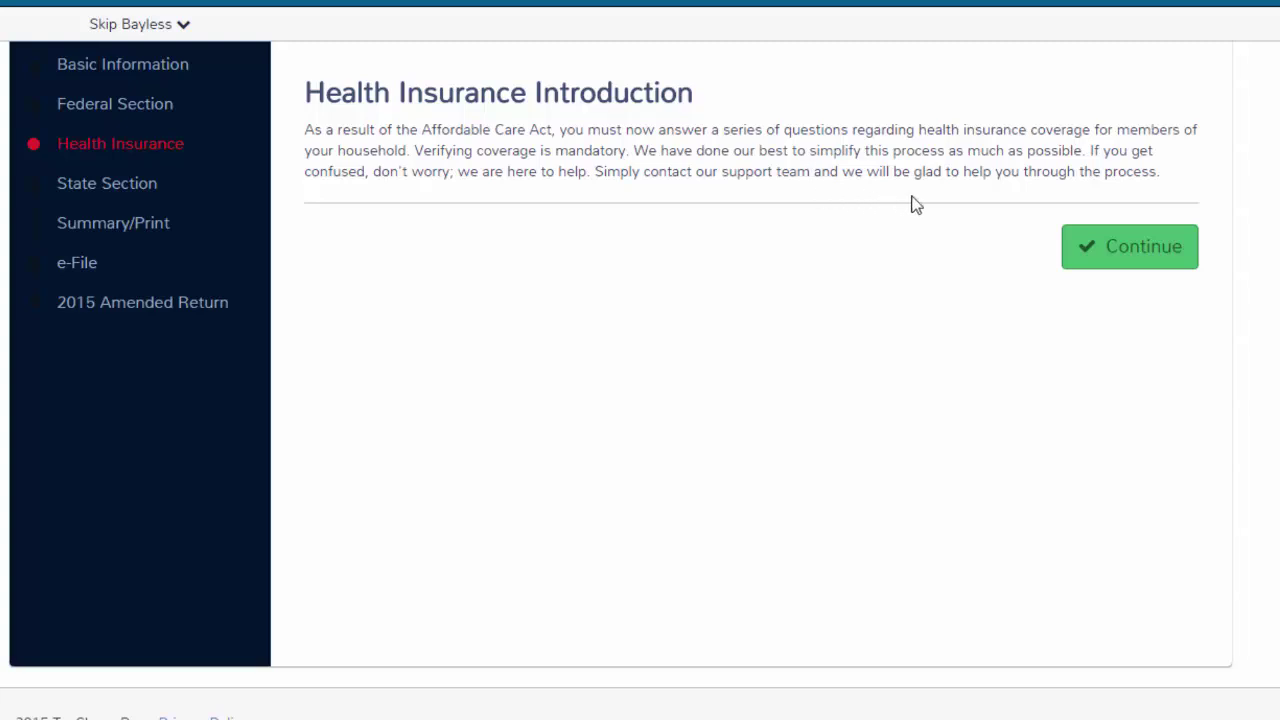
Answer Yes to 2015 health insurance coverage and No to buying it through a marketplace.
{"action": "left_click", "coordinate": [1089, 258]}
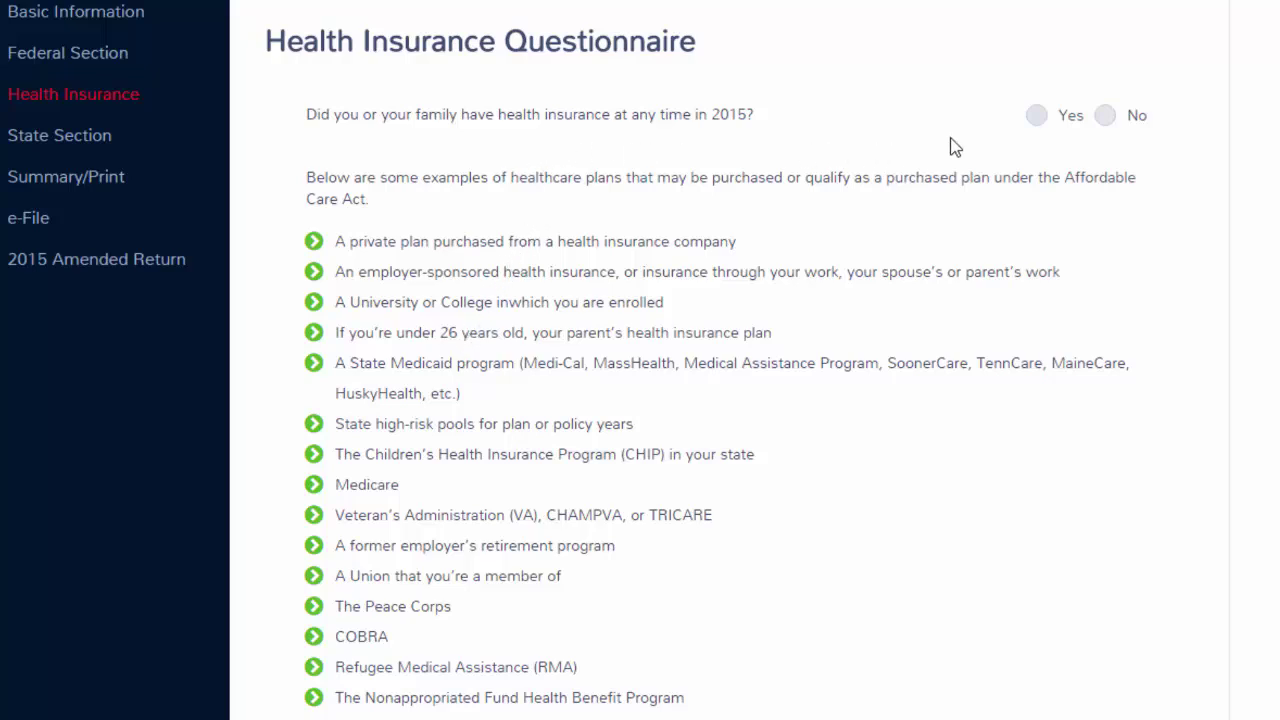
{"action": "left_click", "coordinate": [1035, 116]}
{"action": "scroll", "coordinate": [966, 269], "scroll_direction": "down", "scroll_amount": 2}
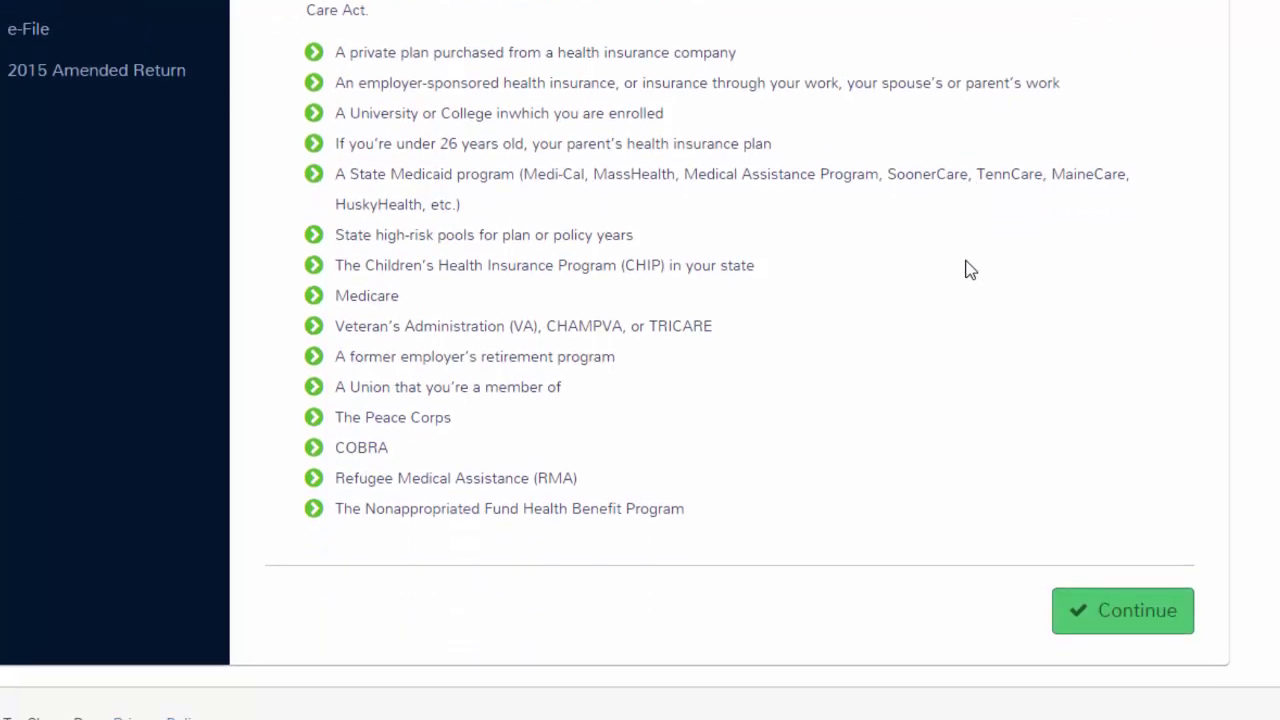
{"action": "left_click", "coordinate": [1074, 620]}
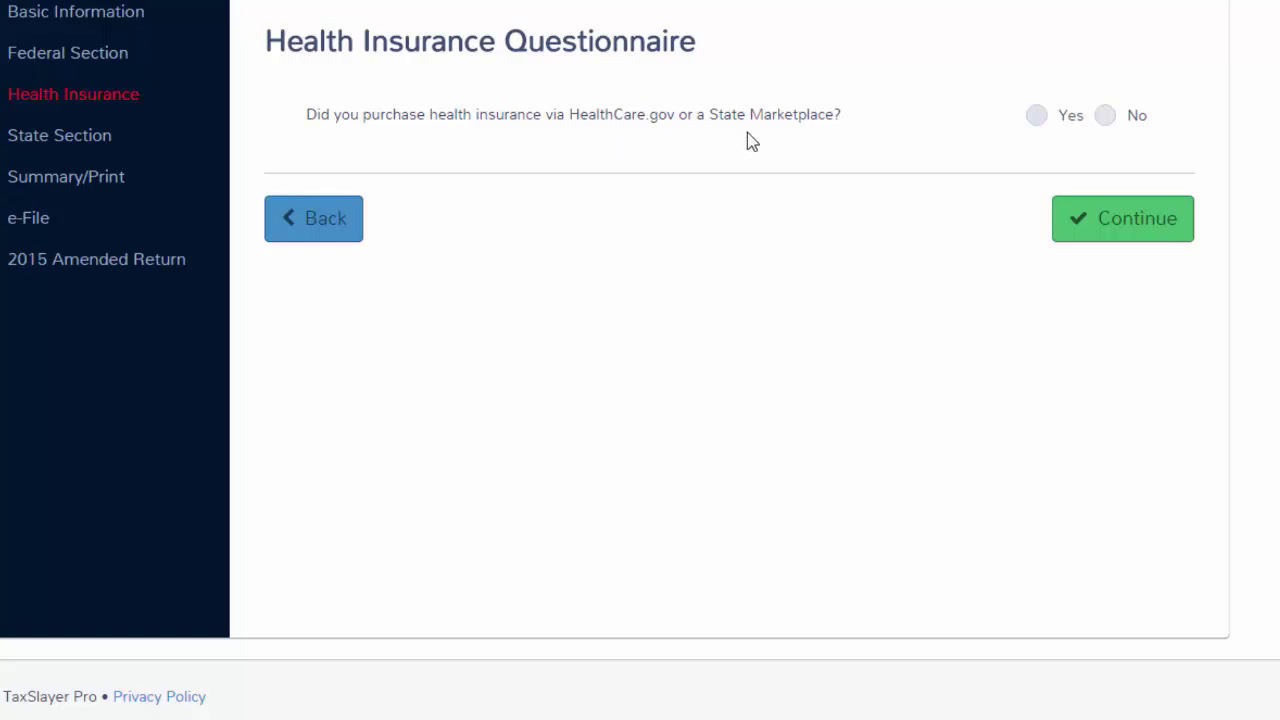
{"action": "left_click", "coordinate": [1107, 122]}
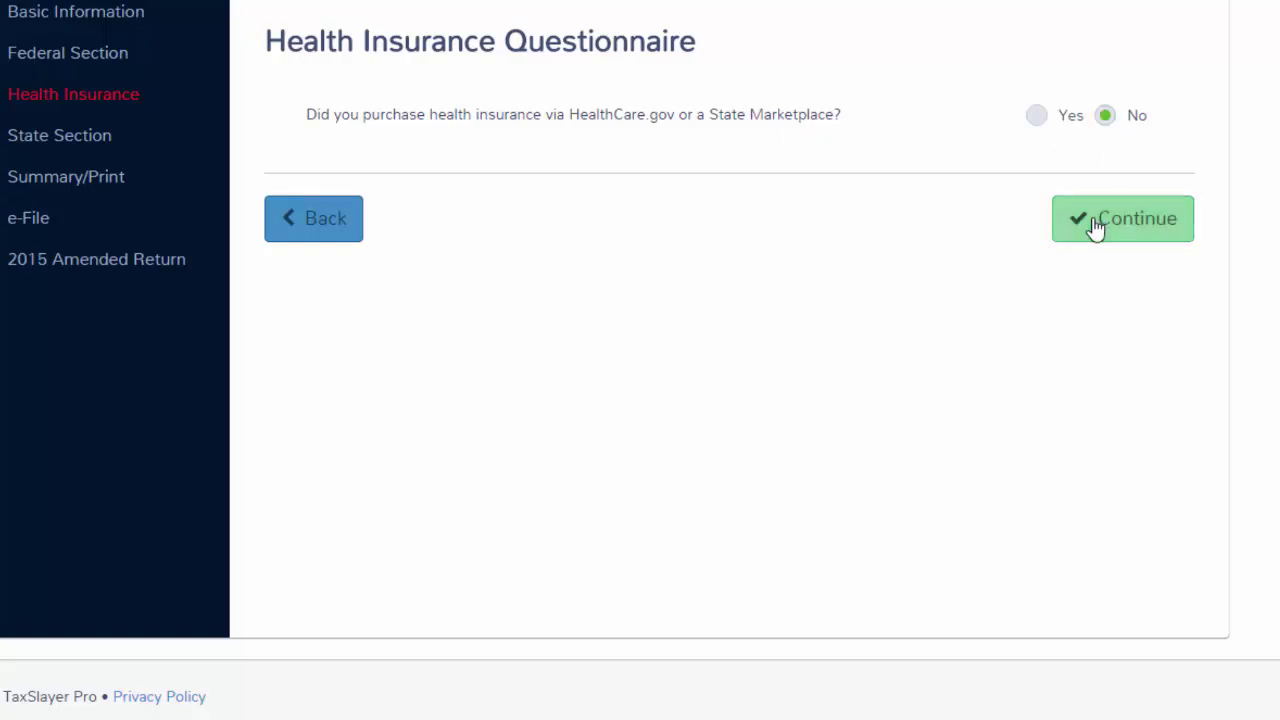
{"action": "left_click", "coordinate": [1095, 228]}
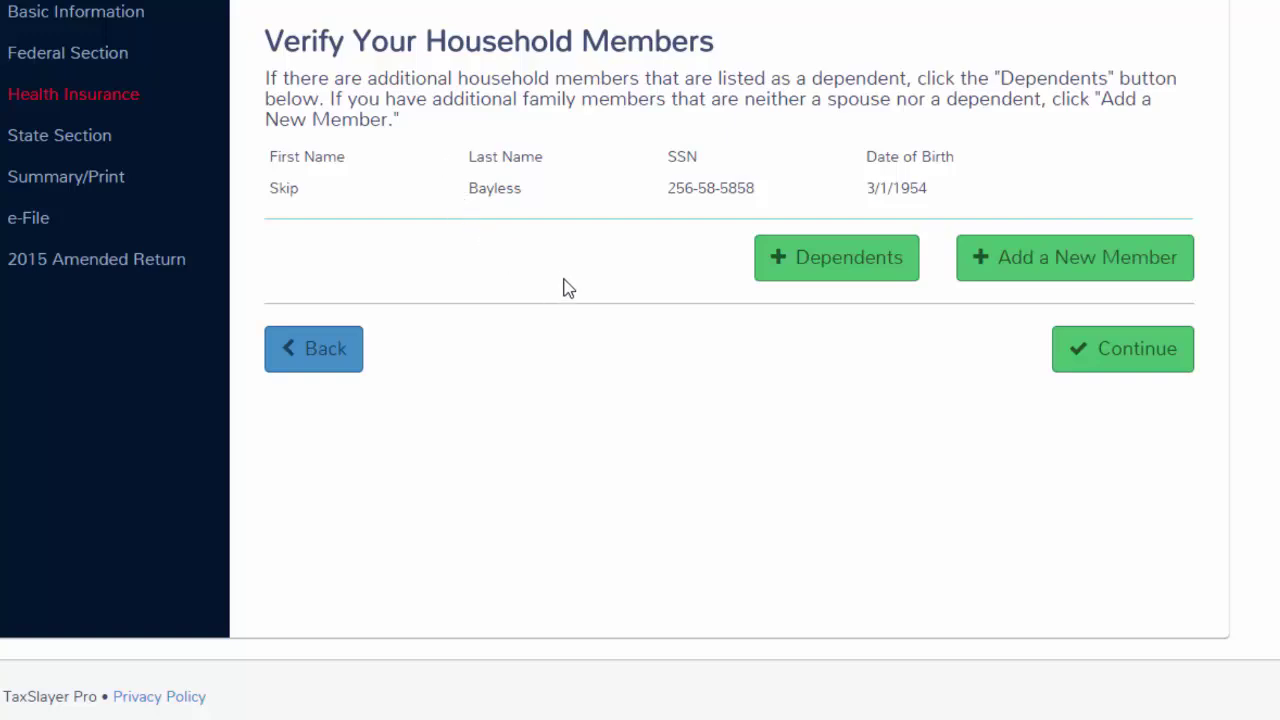
Confirm the taxpayer as the only household member, insured all 12 months of 2015.
{"action": "left_click", "coordinate": [1076, 355]}
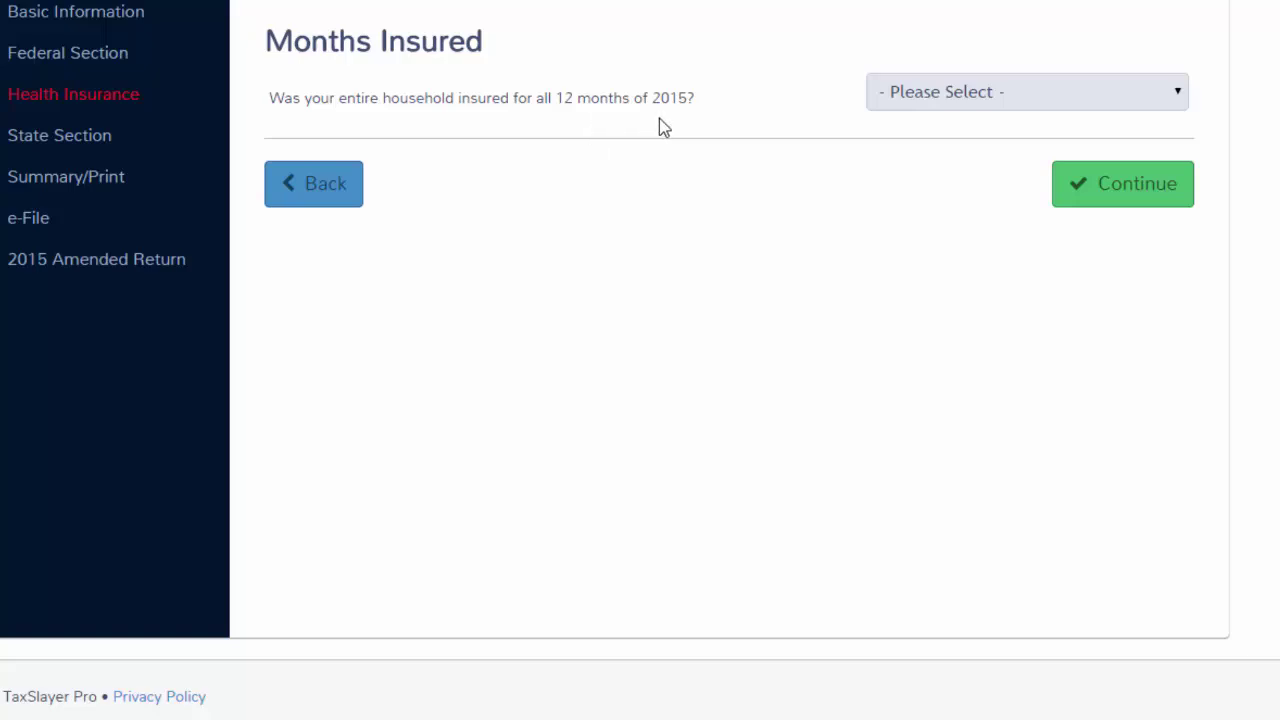
{"action": "left_click", "coordinate": [1178, 95]}
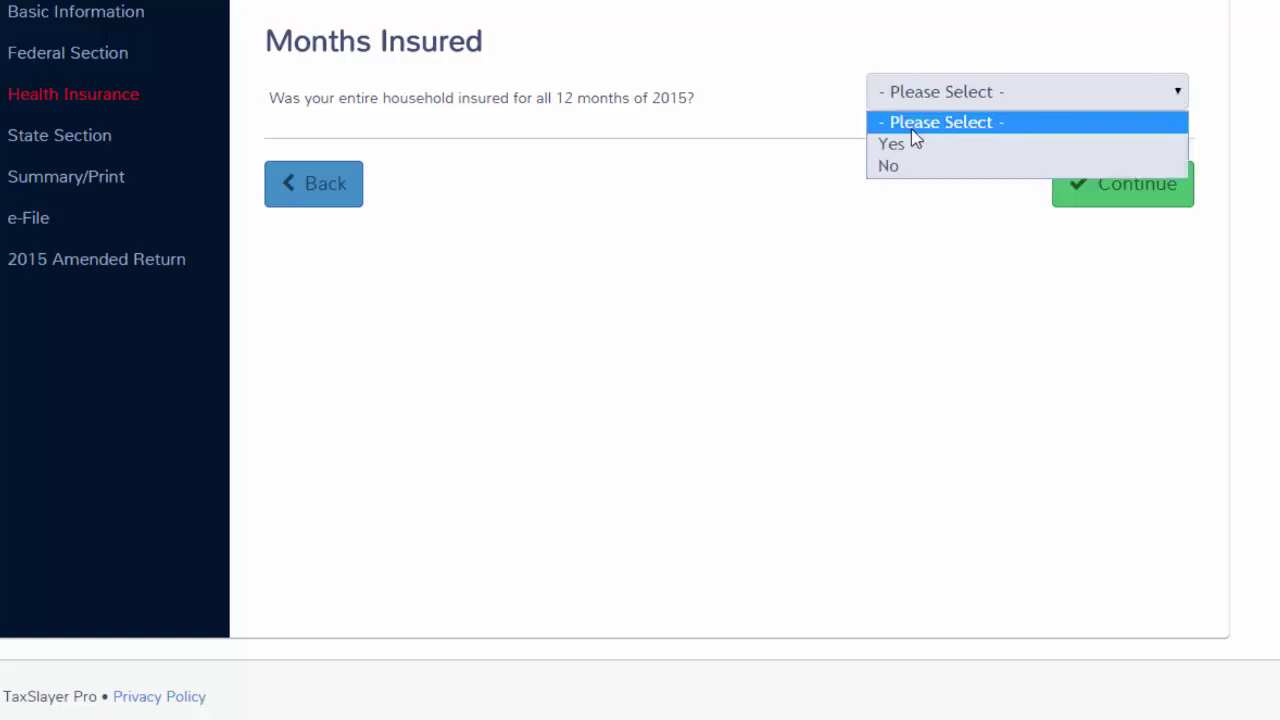
{"action": "left_click", "coordinate": [882, 150]}
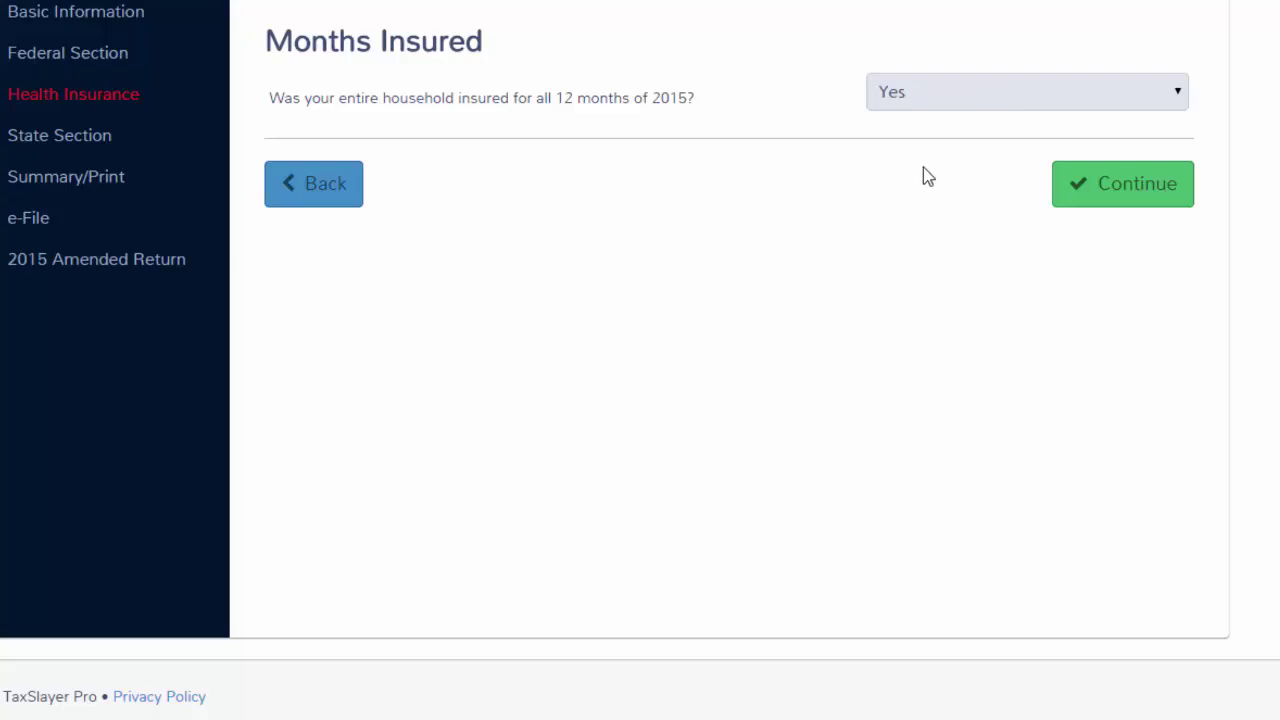
{"action": "left_click", "coordinate": [1092, 197]}
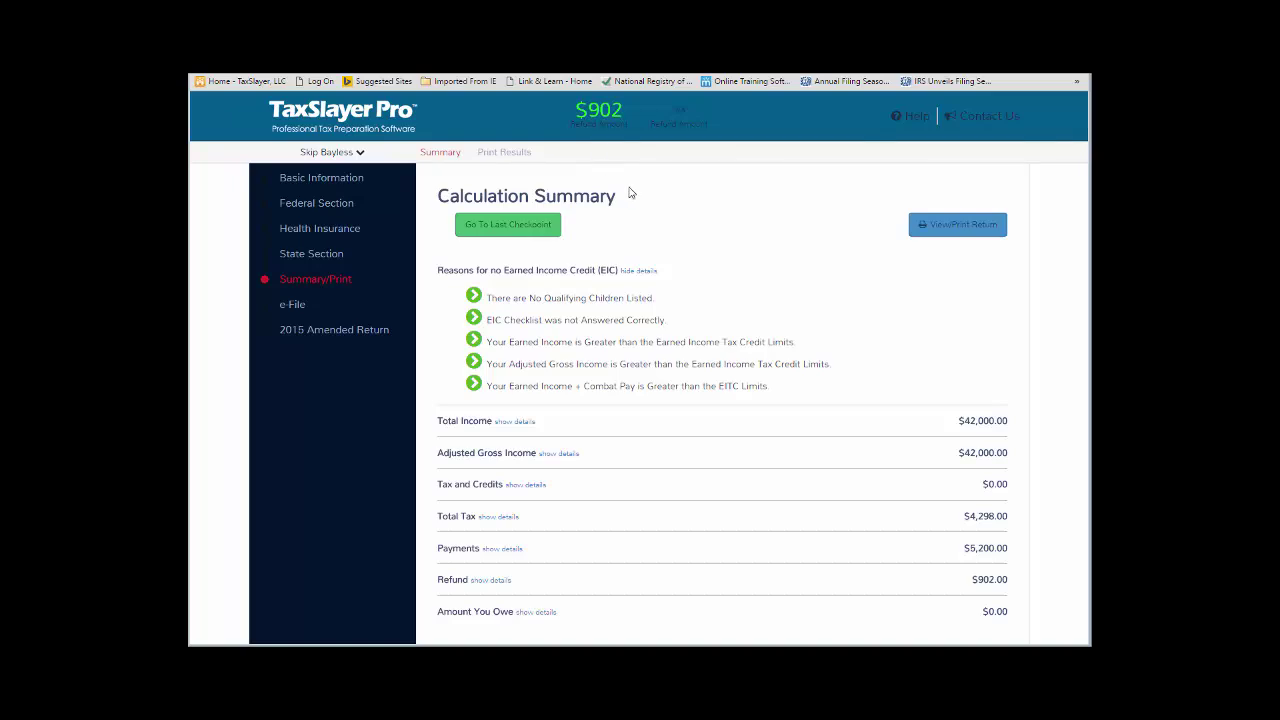
Review the Calculation Summary showing the $902 refund and continue to the E-File page.
{"action": "scroll", "coordinate": [735, 244], "scroll_direction": "down", "scroll_amount": 1}
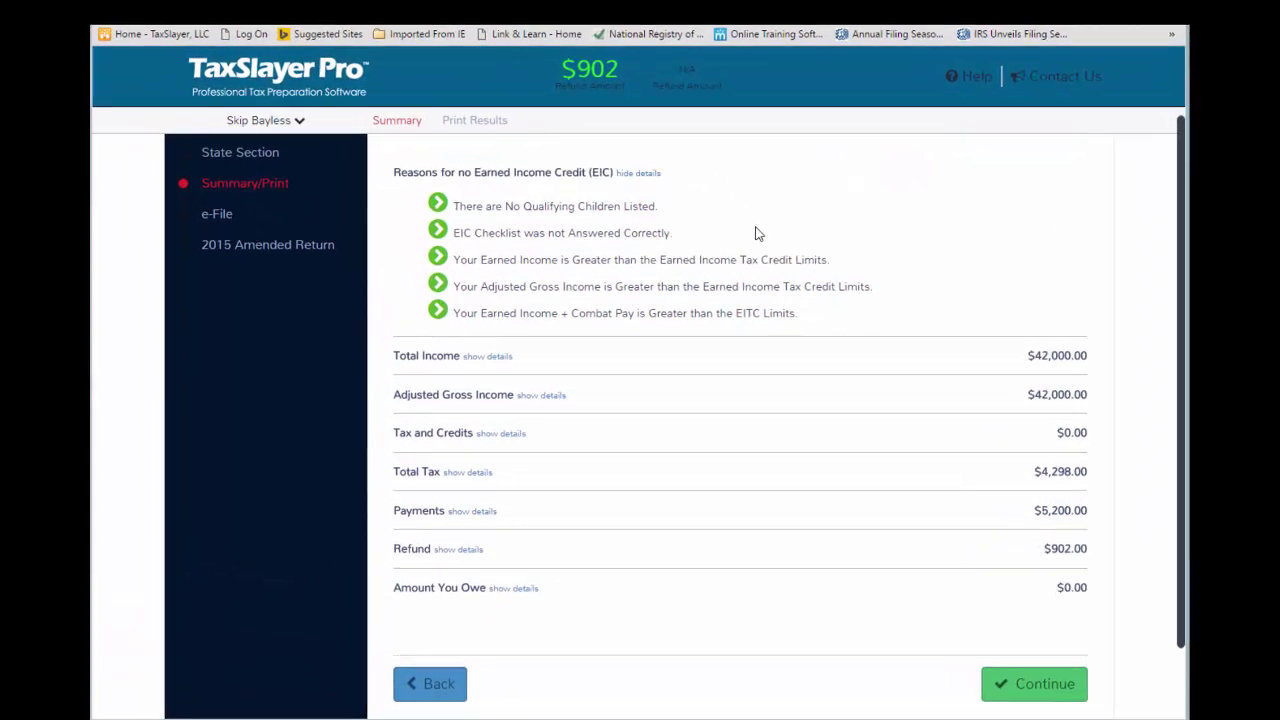
{"action": "scroll", "coordinate": [757, 233], "scroll_direction": "down", "scroll_amount": 1}
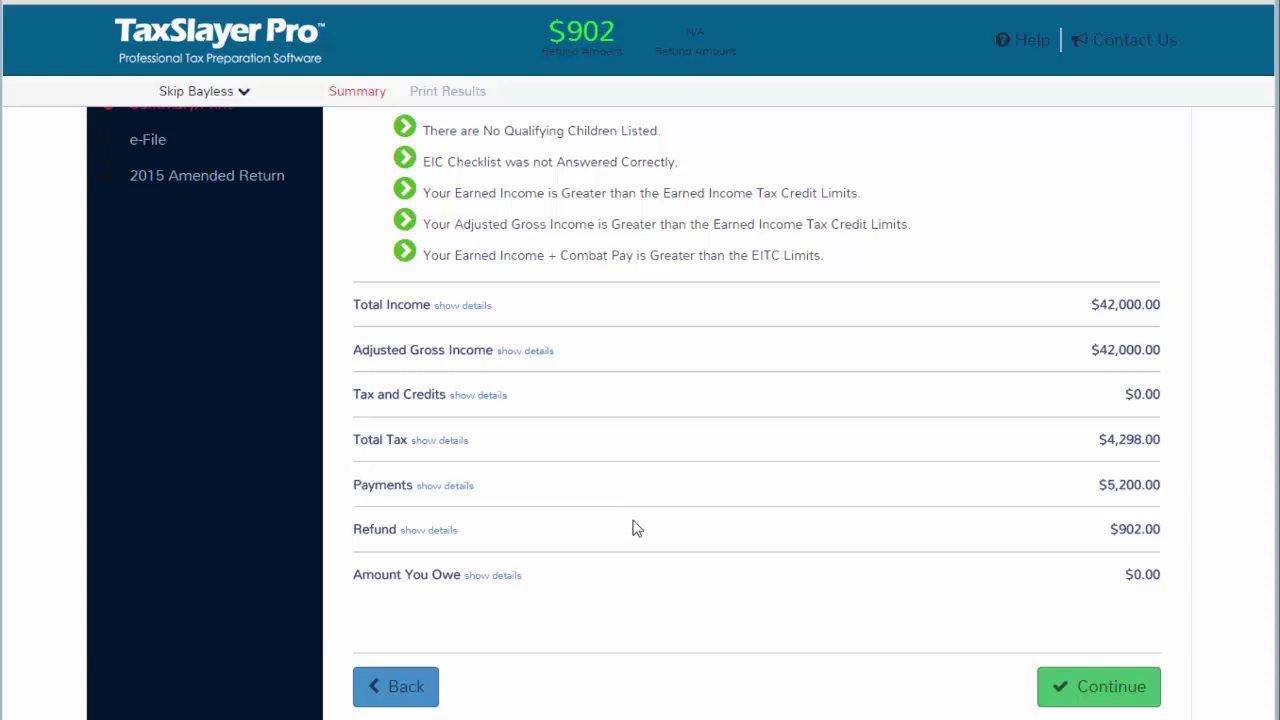
{"action": "left_click", "coordinate": [1055, 700]}
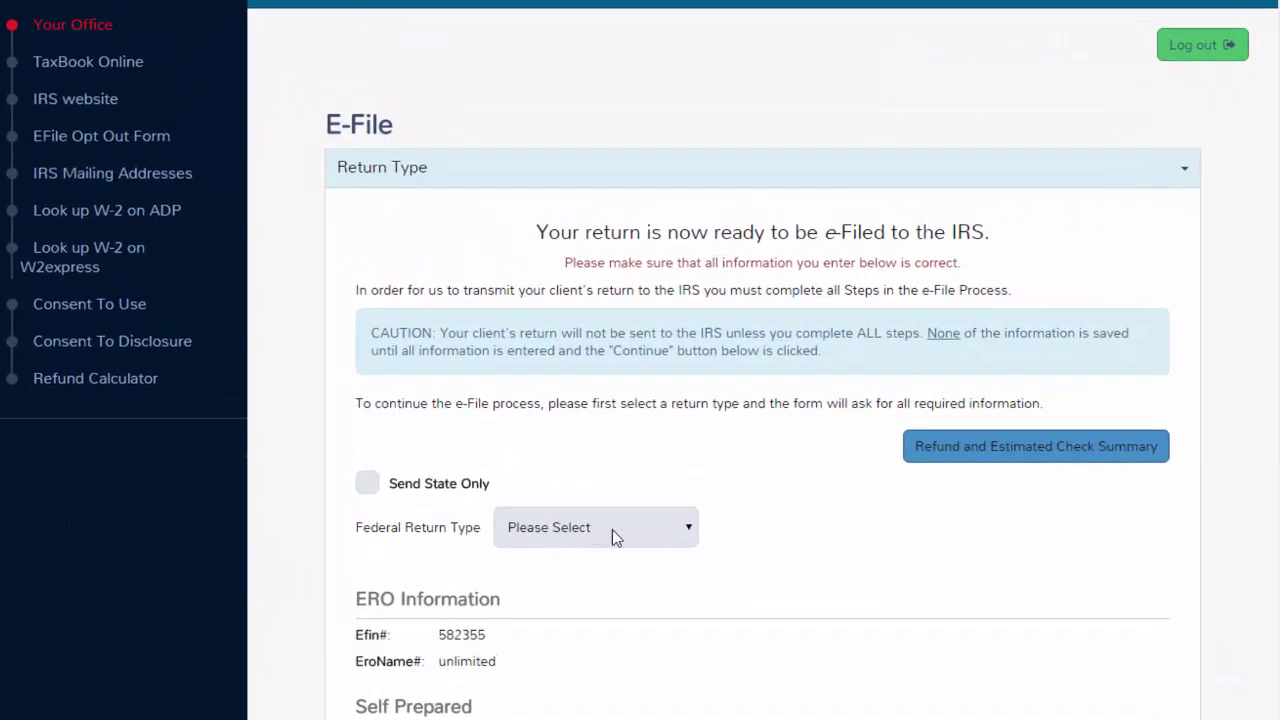
Select Electronic Mailed as the Federal Return Type and continue to the fees and PINs.
{"action": "left_click", "coordinate": [690, 531]}
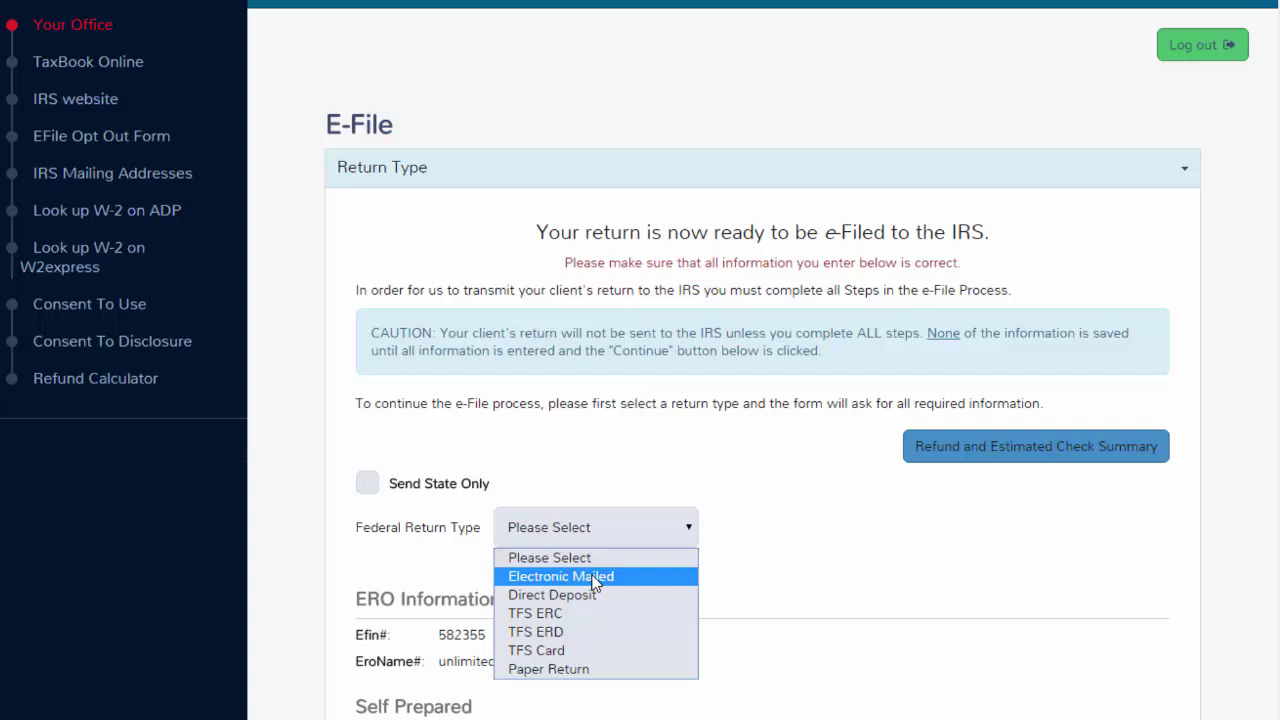
{"action": "left_click", "coordinate": [595, 580]}
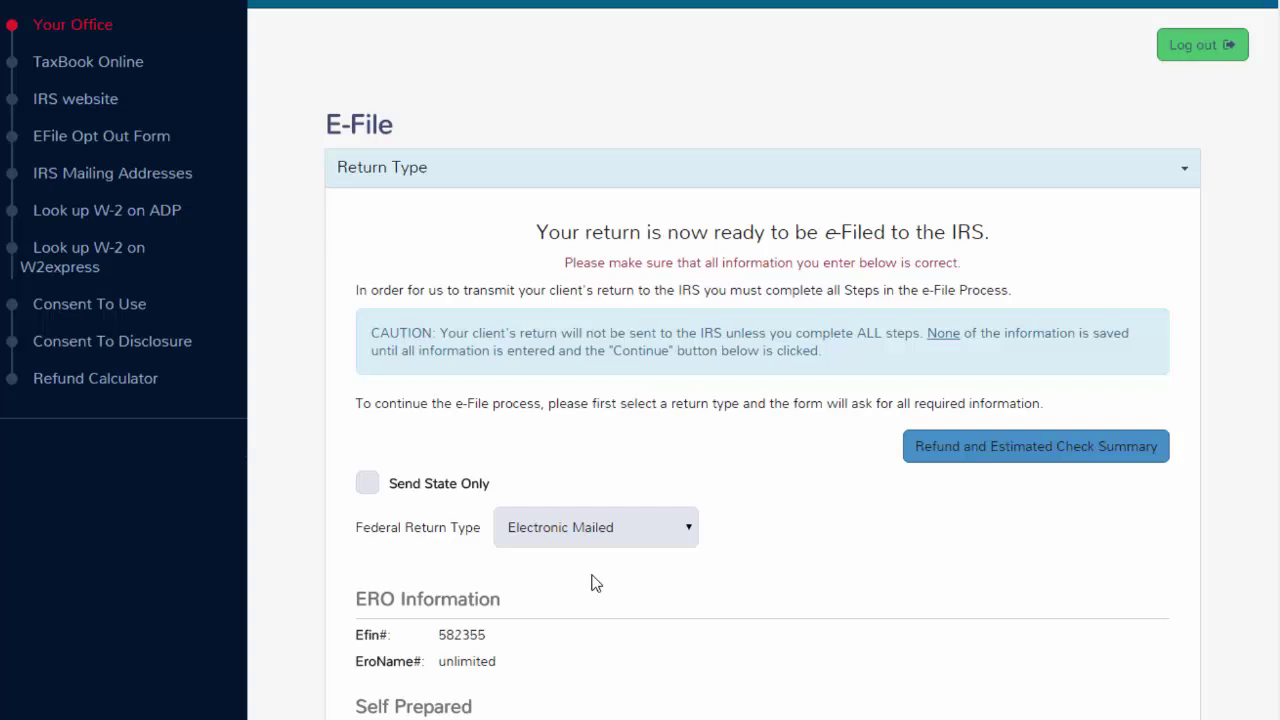
{"action": "scroll", "coordinate": [595, 583], "scroll_direction": "down", "scroll_amount": 1}
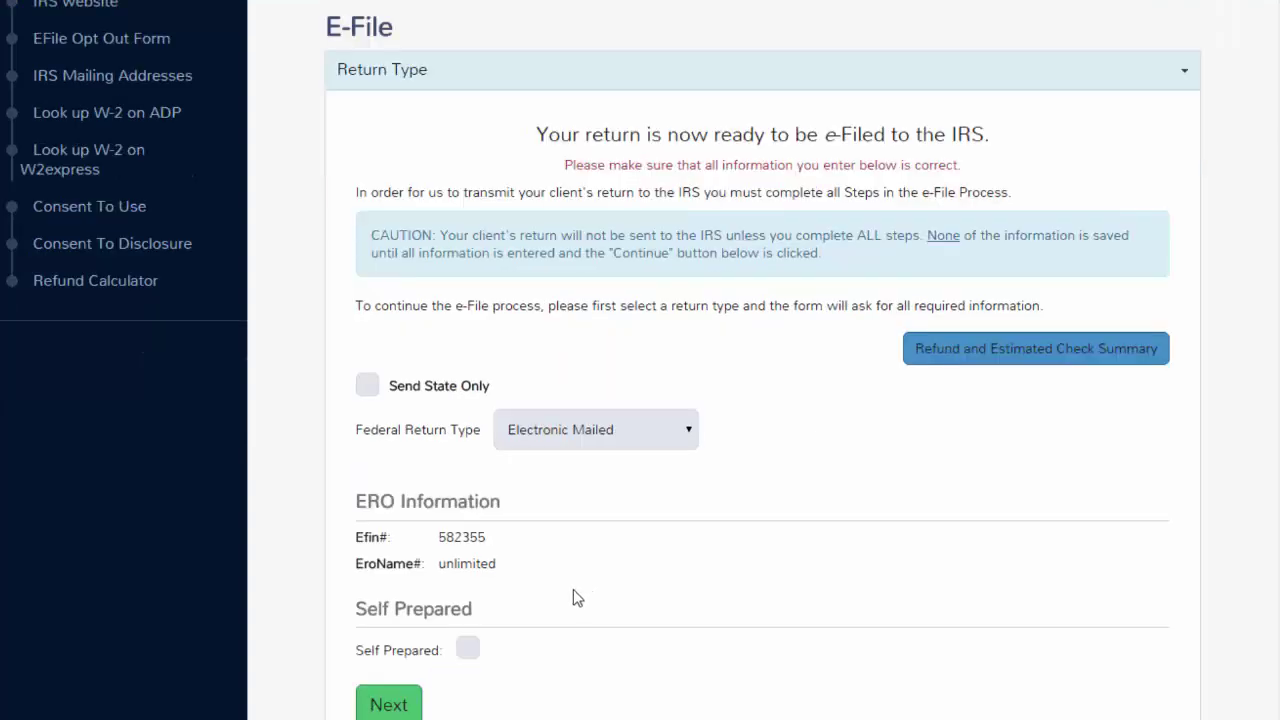
{"action": "left_click", "coordinate": [388, 704]}
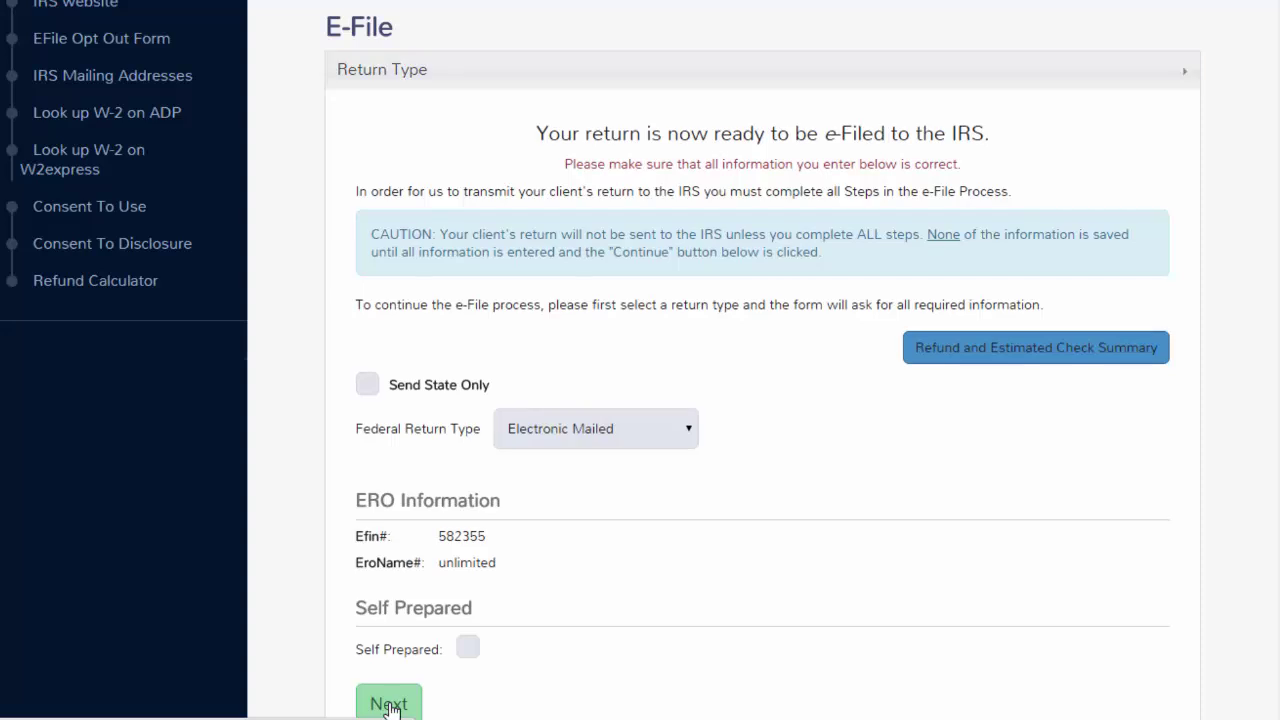
{"action": "scroll", "coordinate": [548, 470], "scroll_direction": "down", "scroll_amount": 1}
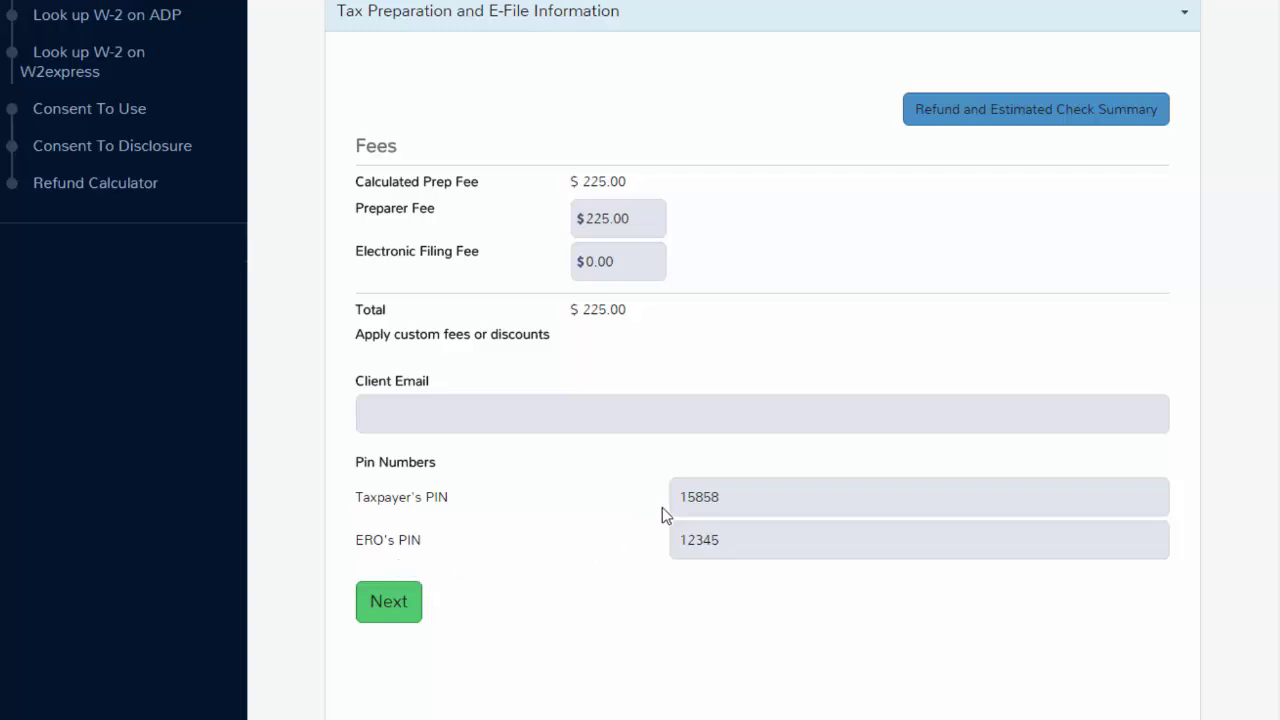
Accept the $225.00 preparer fee and PINs, review Third Party Designee Info, and save.
{"action": "left_click", "coordinate": [395, 604]}
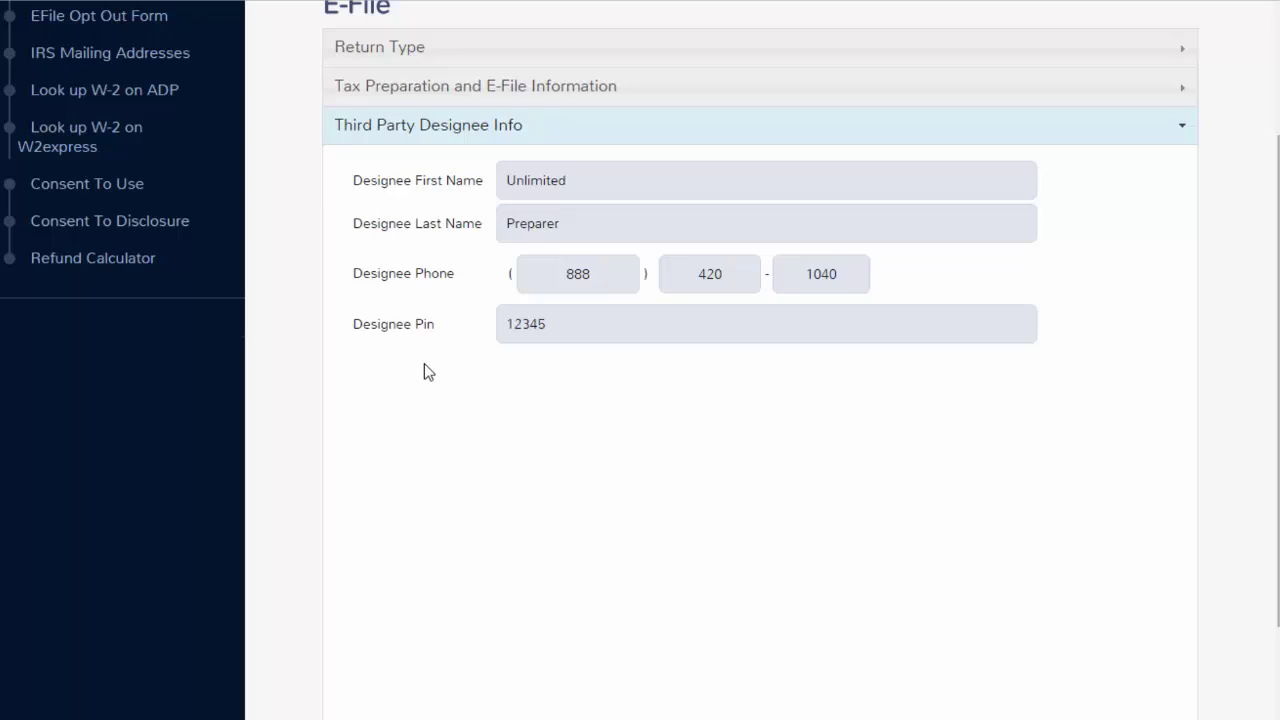
{"action": "scroll", "coordinate": [423, 372], "scroll_direction": "down", "scroll_amount": 1}
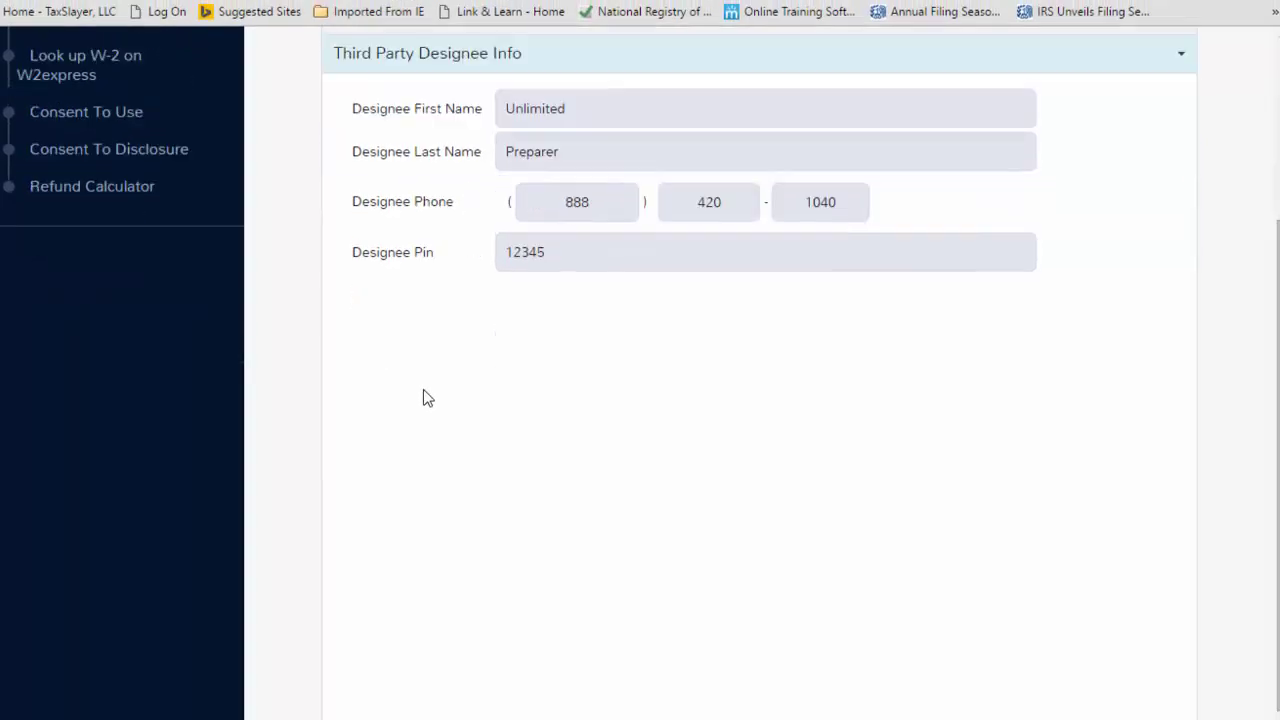
{"action": "scroll", "coordinate": [423, 398], "scroll_direction": "down", "scroll_amount": 1}
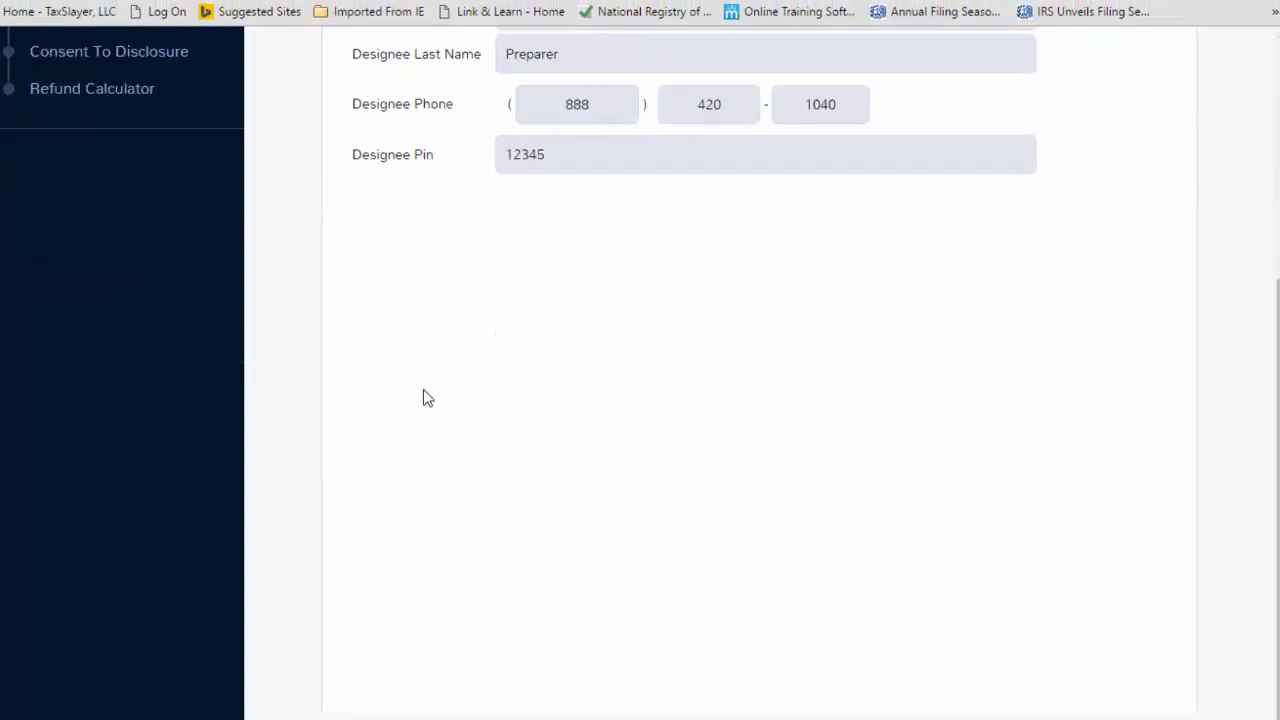
{"action": "scroll", "coordinate": [423, 398], "scroll_direction": "up", "scroll_amount": 1}
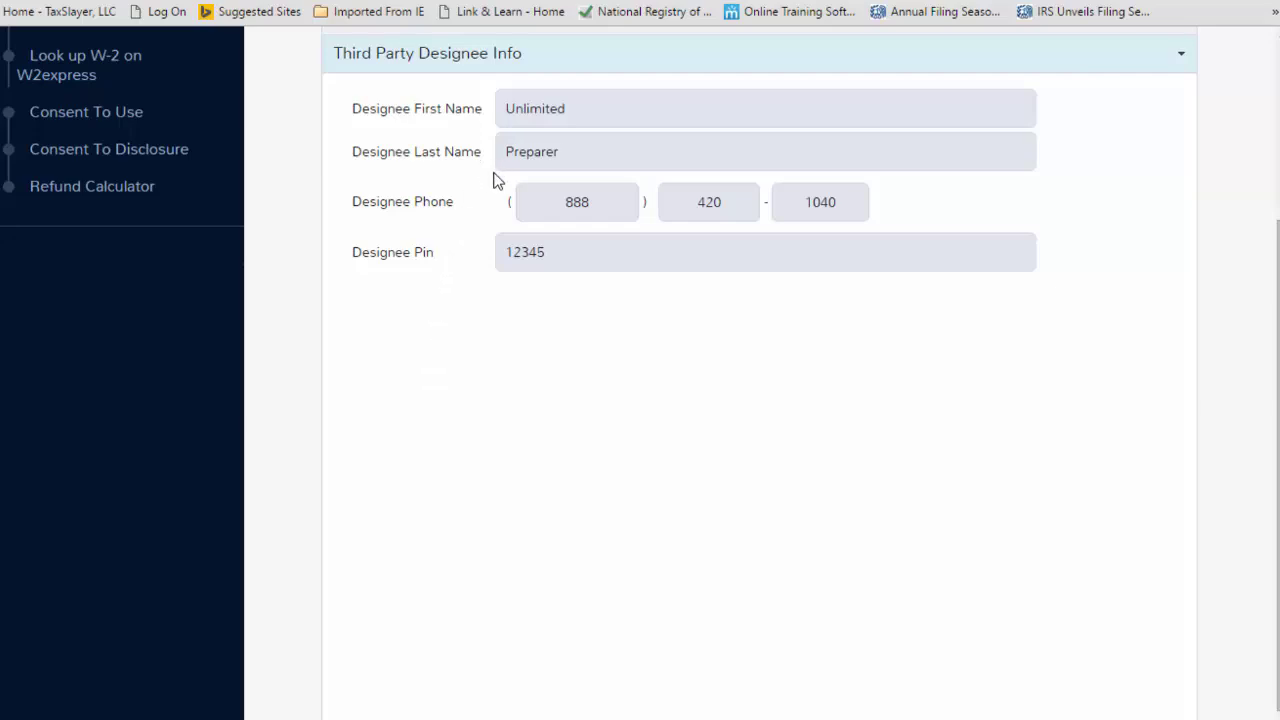
{"action": "scroll", "coordinate": [591, 408], "scroll_direction": "down", "scroll_amount": 1}
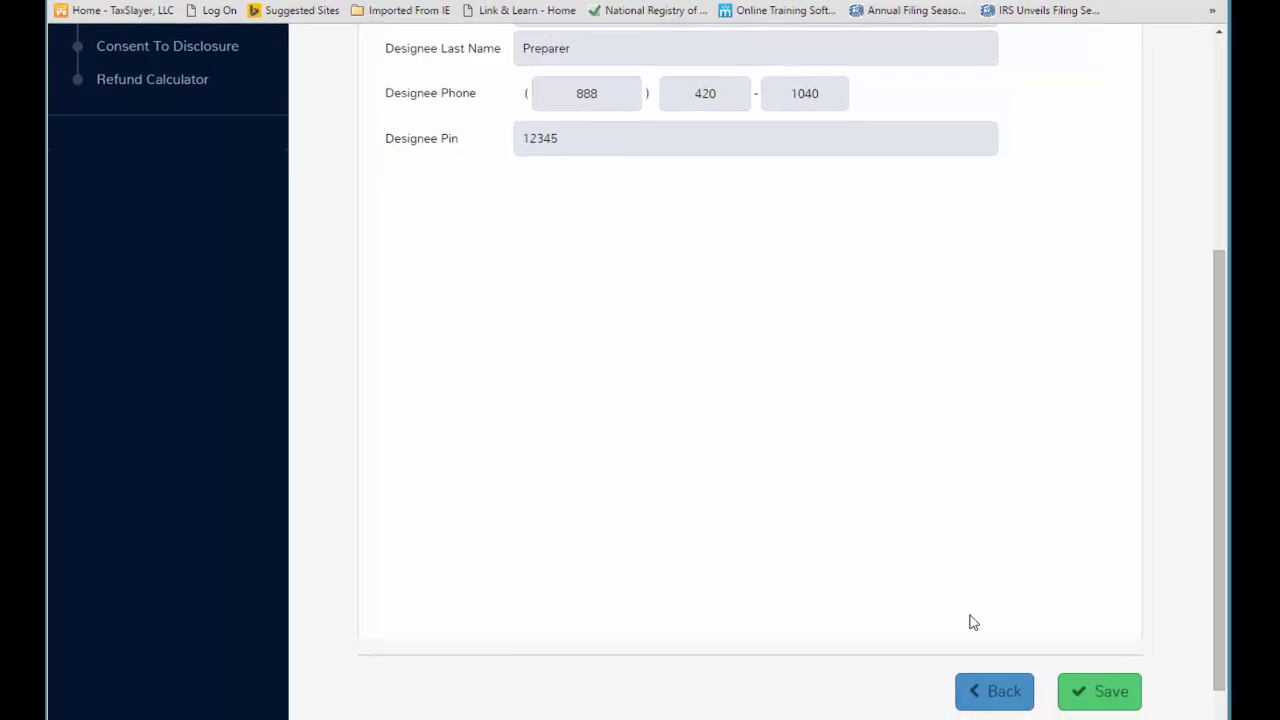
{"action": "left_click", "coordinate": [1082, 708]}
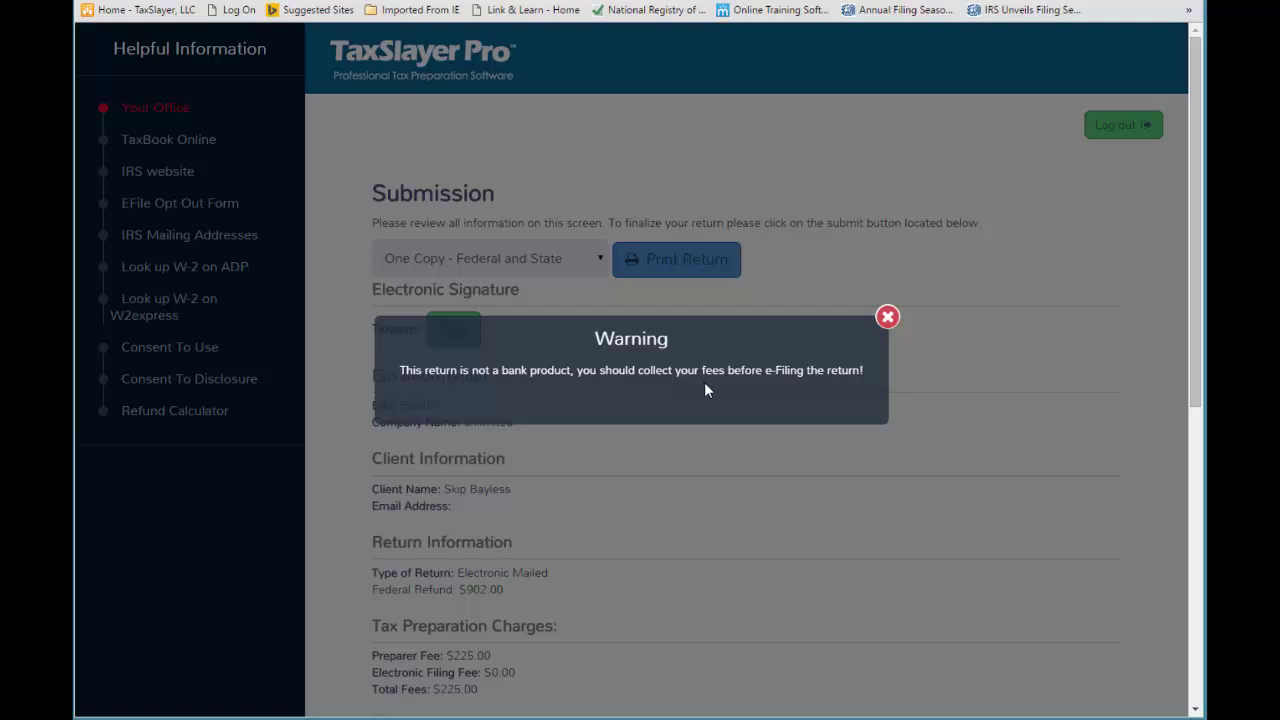
Dismiss the fee-collection warning and use Save And Transmit Return to IRS.
{"action": "left_click", "coordinate": [887, 319]}
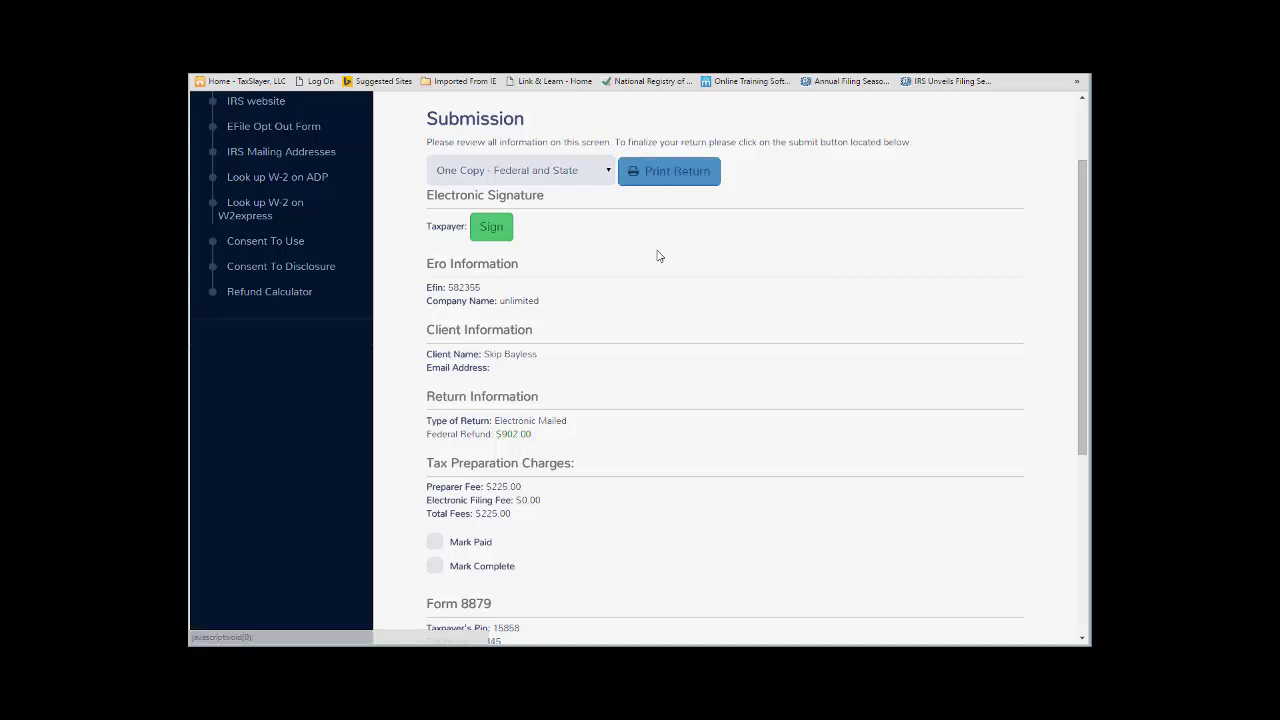
{"action": "scroll", "coordinate": [657, 257], "scroll_direction": "down", "scroll_amount": 3}
{"action": "scroll", "coordinate": [657, 257], "scroll_direction": "down", "scroll_amount": 1}
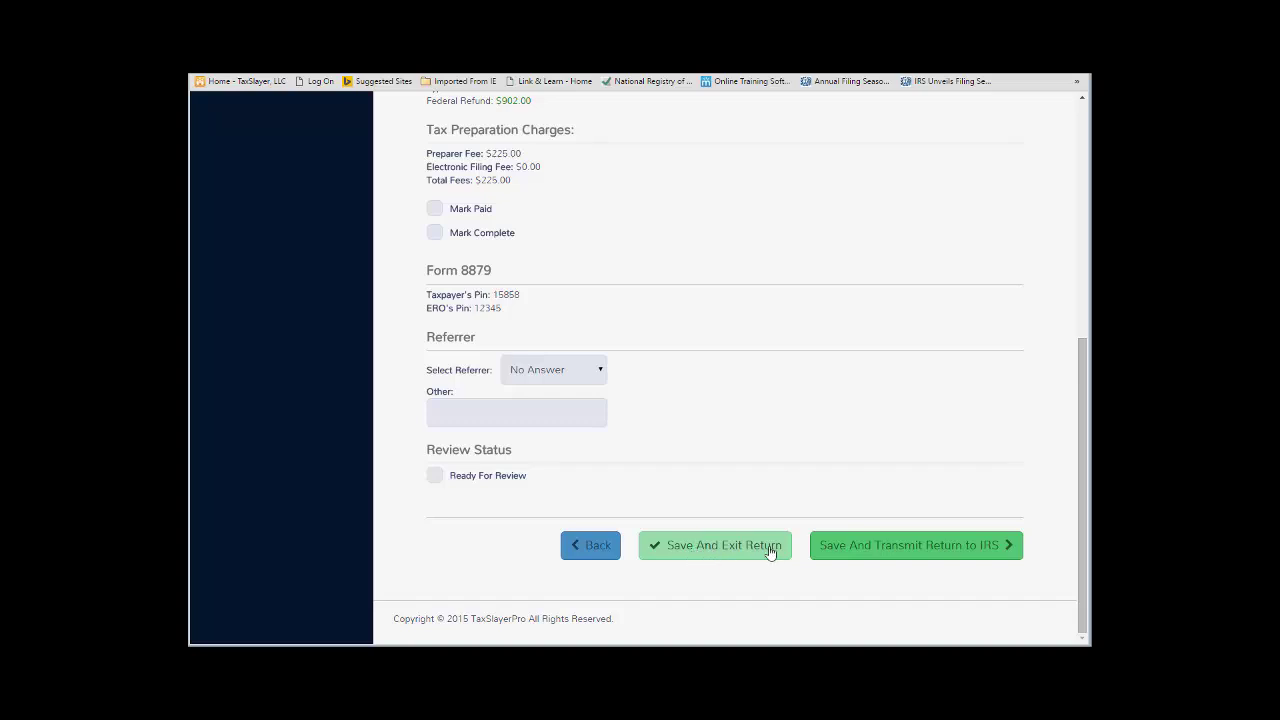
{"action": "left_click", "coordinate": [867, 556]}
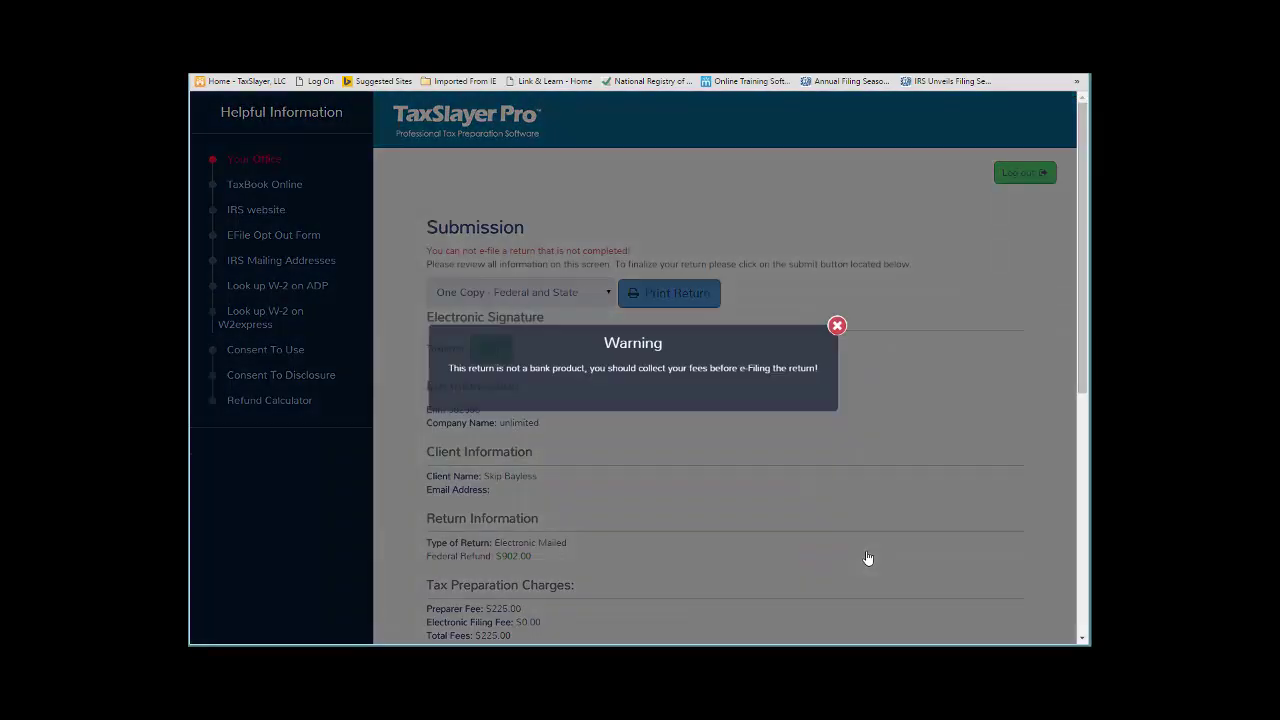